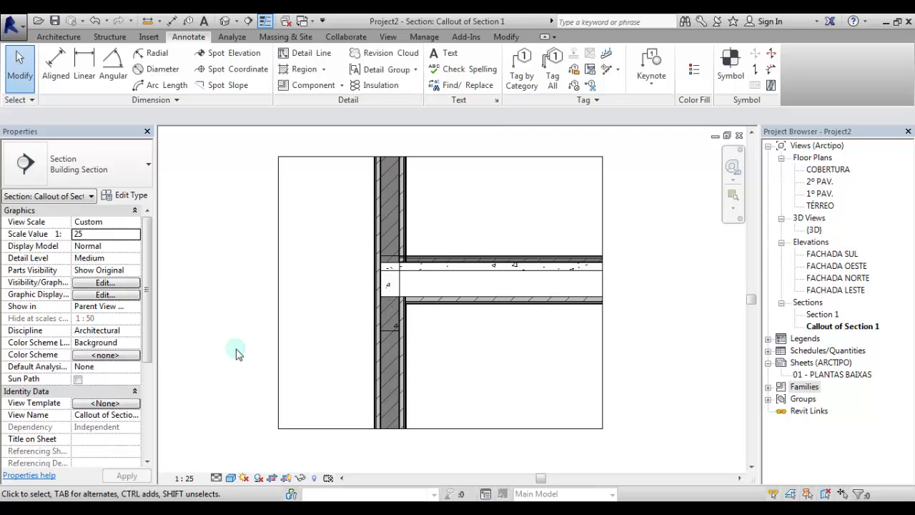
- Join the geometry of the ceiling slab with the floor finish directly above it in the callout section
scroll(428, 332, "up", 1)
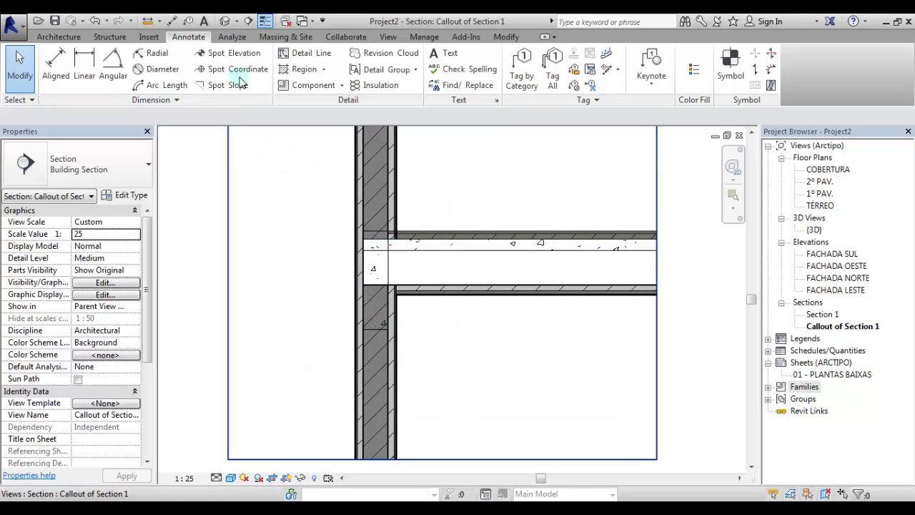
left_click(506, 37)
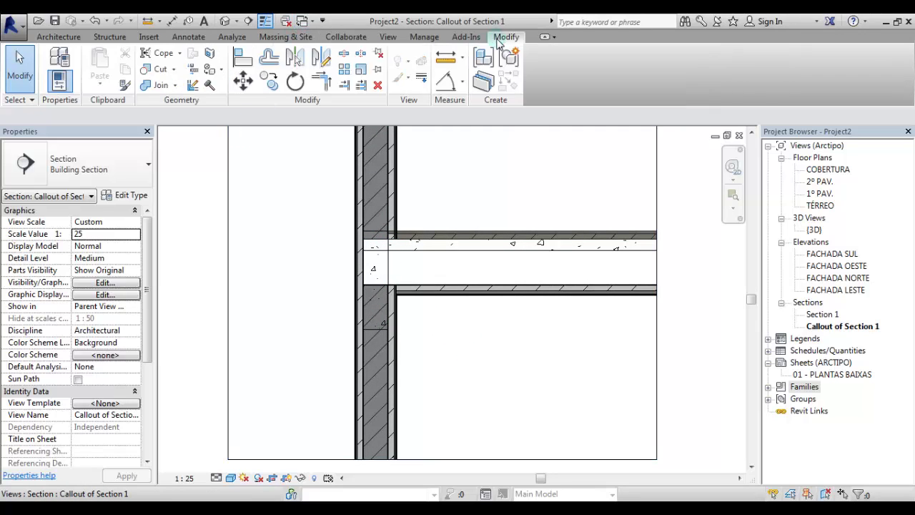
left_click(156, 89)
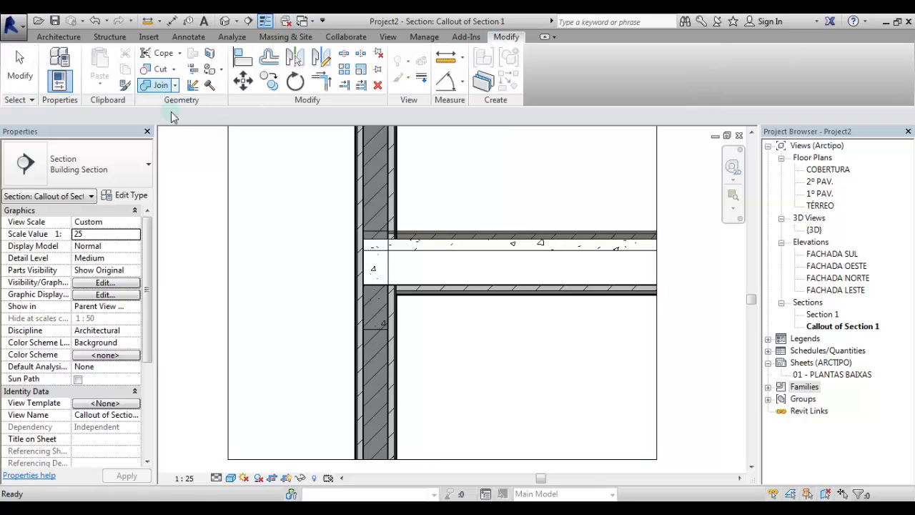
left_click(440, 252)
left_click(443, 257)
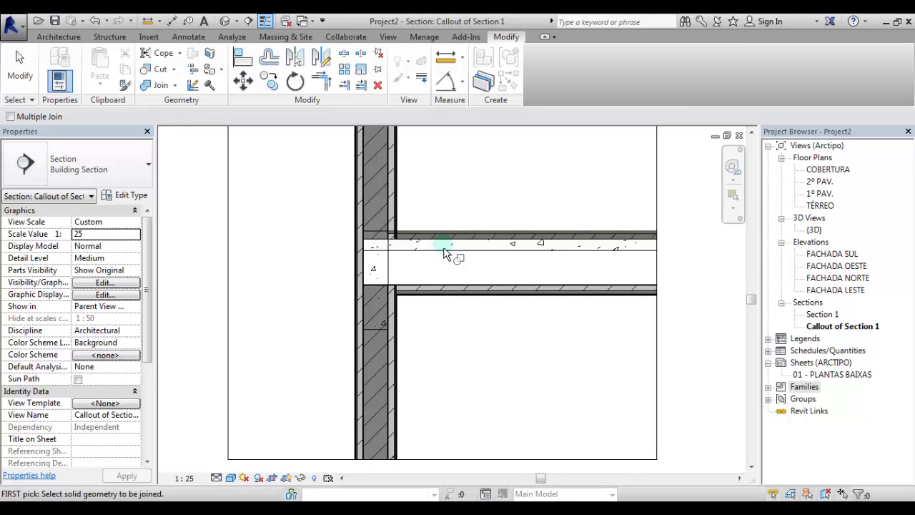
left_click(444, 294)
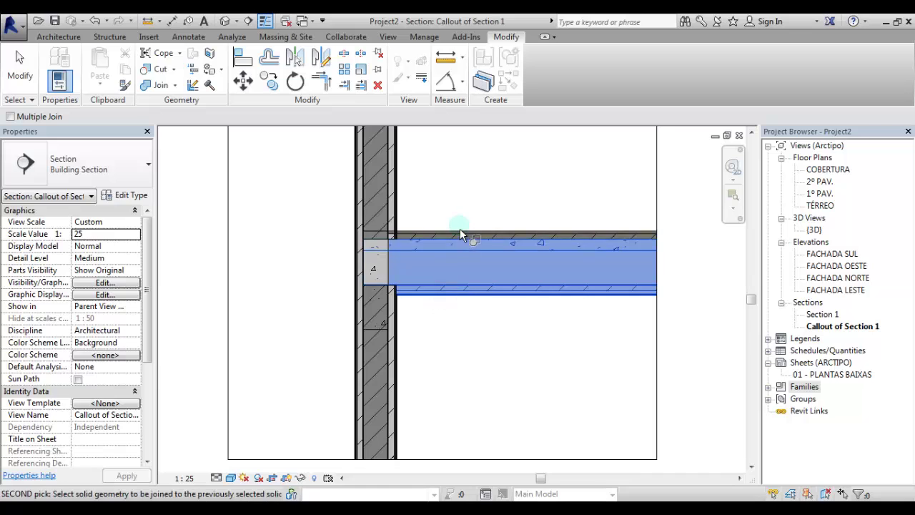
left_click(459, 241)
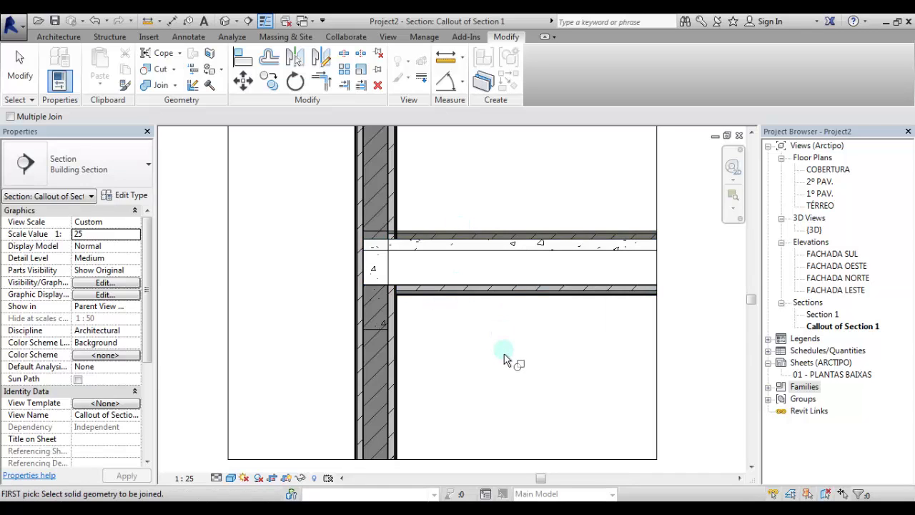
- Try to join the ceiling slab and the 9x35 concrete beam with the 15 cm external wall
left_click(503, 299)
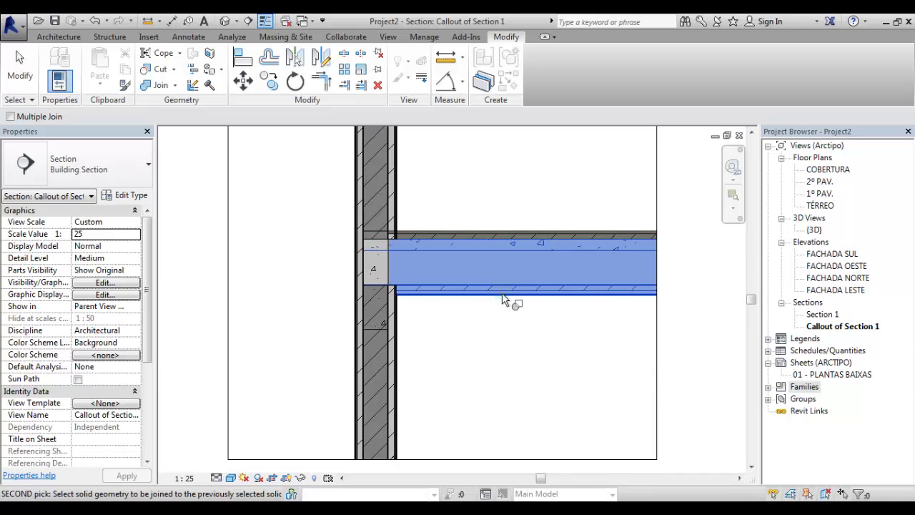
left_click(396, 341)
left_click(394, 290)
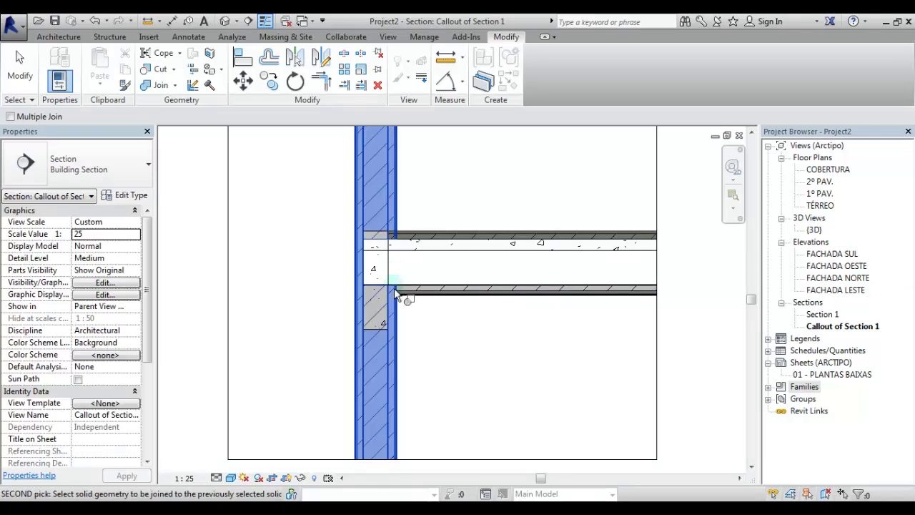
left_click(393, 285)
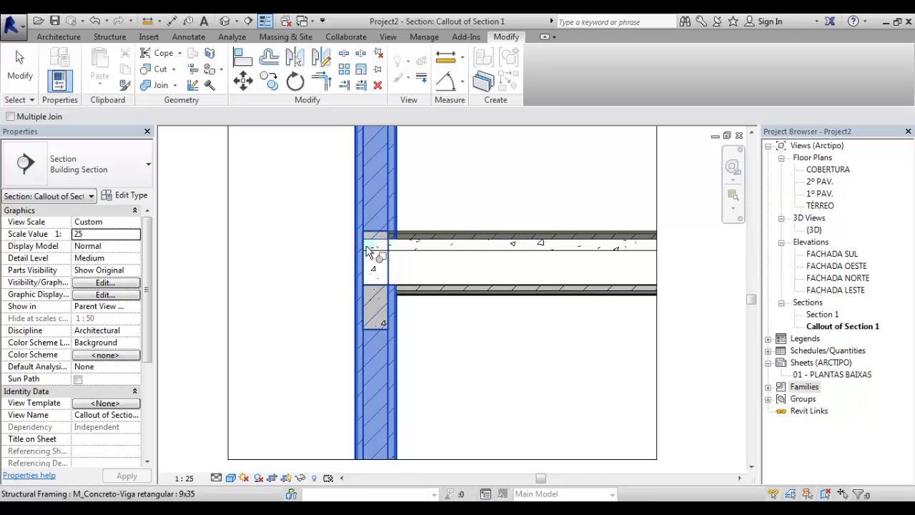
scroll(364, 236, "up", 2)
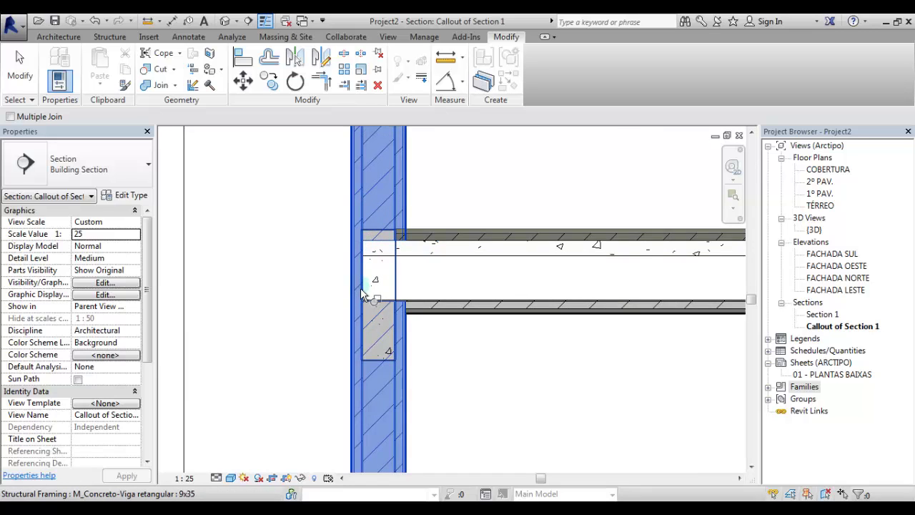
scroll(362, 295, "down", 2)
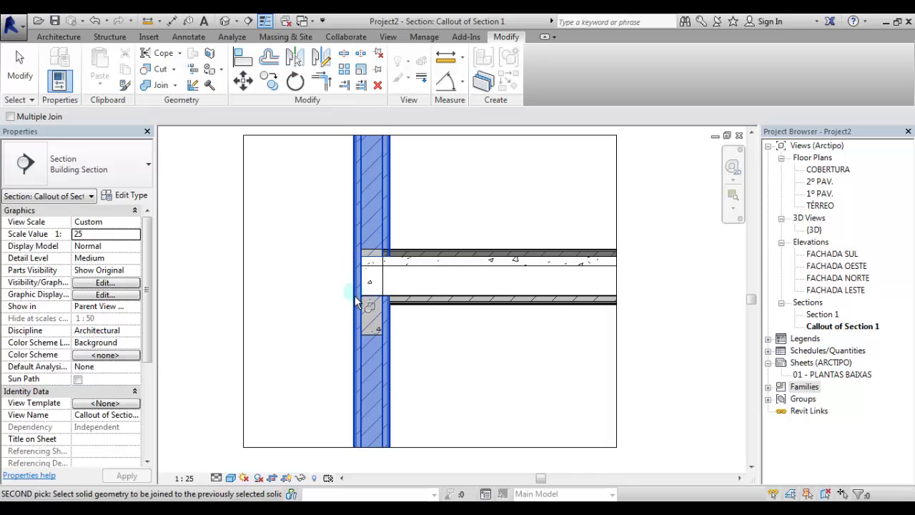
left_click(369, 266)
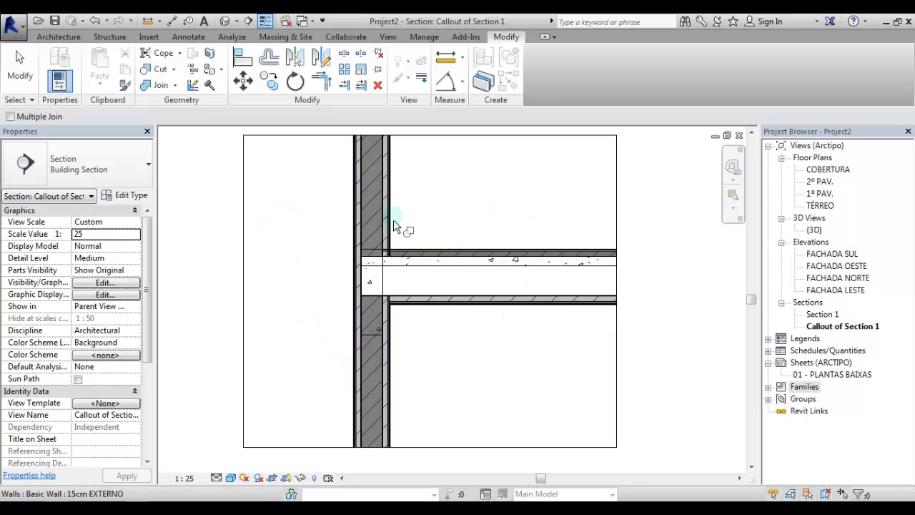
left_click(413, 306)
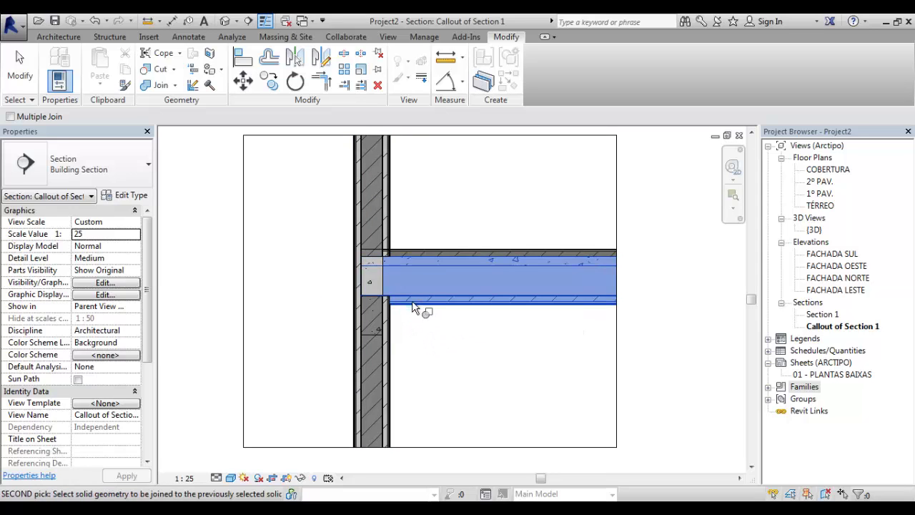
left_click(392, 341)
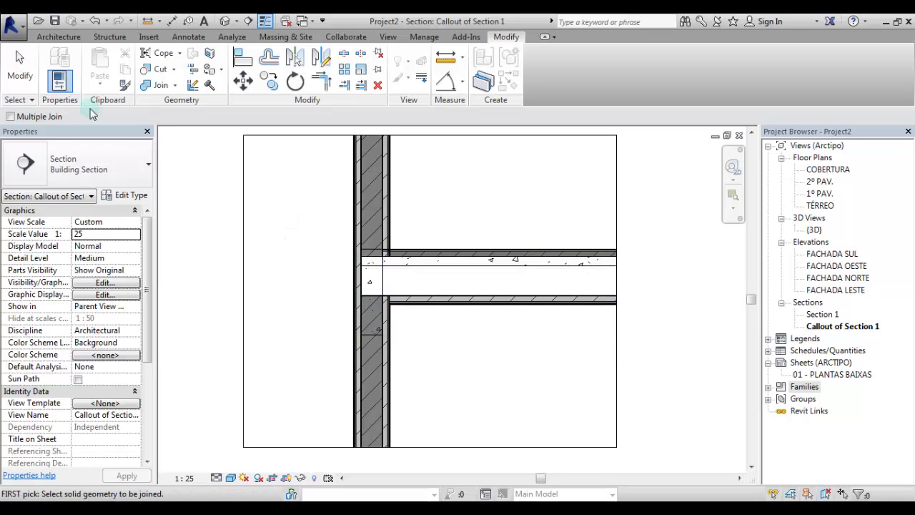
left_click(20, 68)
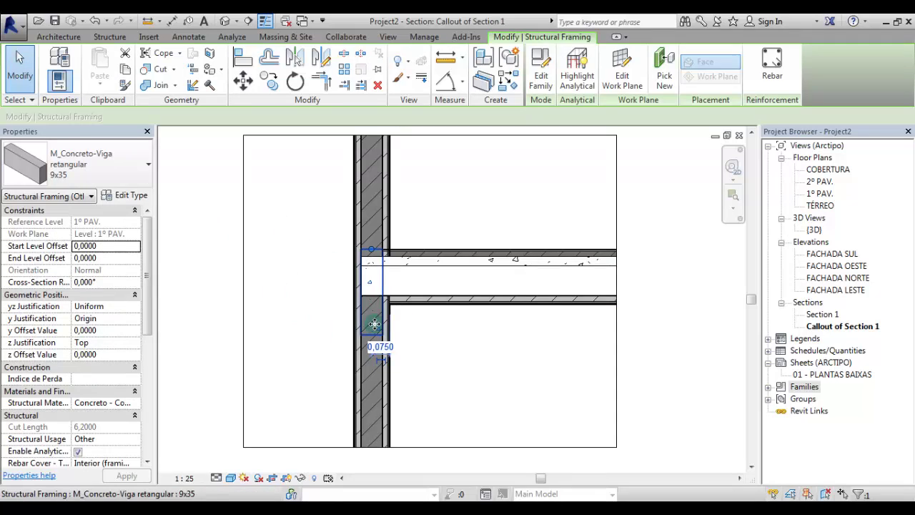
left_click(486, 360)
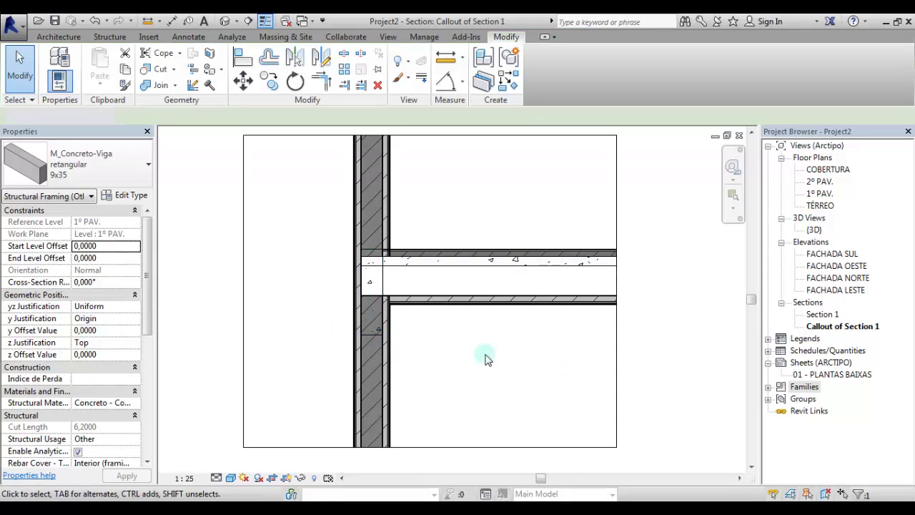
- Join the 9x35 concrete beam with the external wall and the ceiling slab
left_click(164, 86)
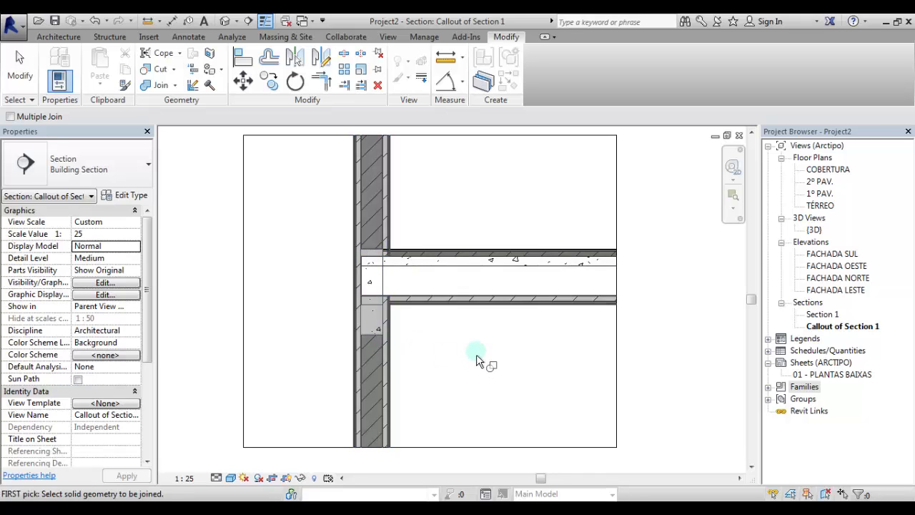
left_click(384, 318)
left_click(396, 299)
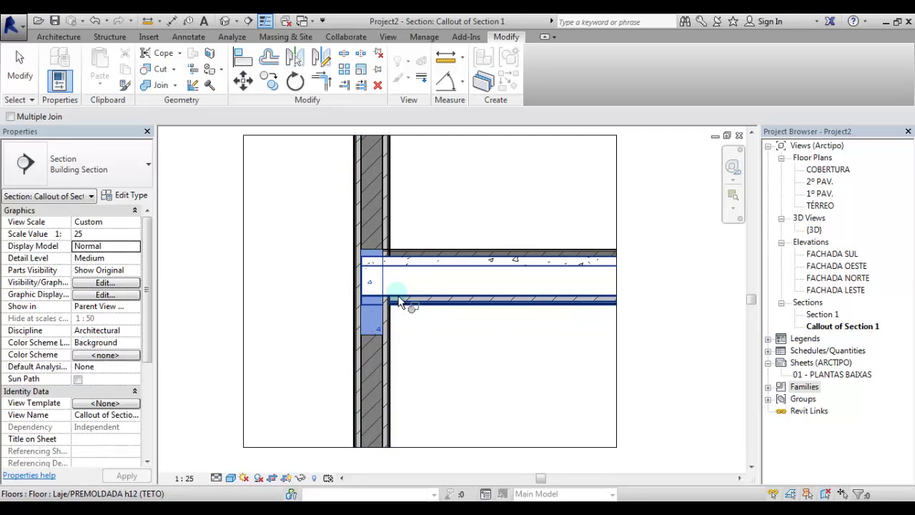
left_click(358, 283)
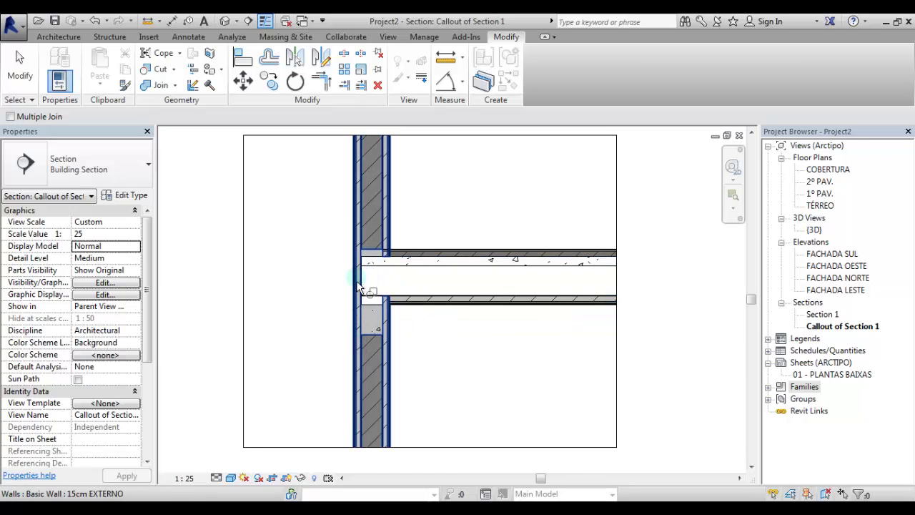
left_click(380, 262)
left_click(421, 311)
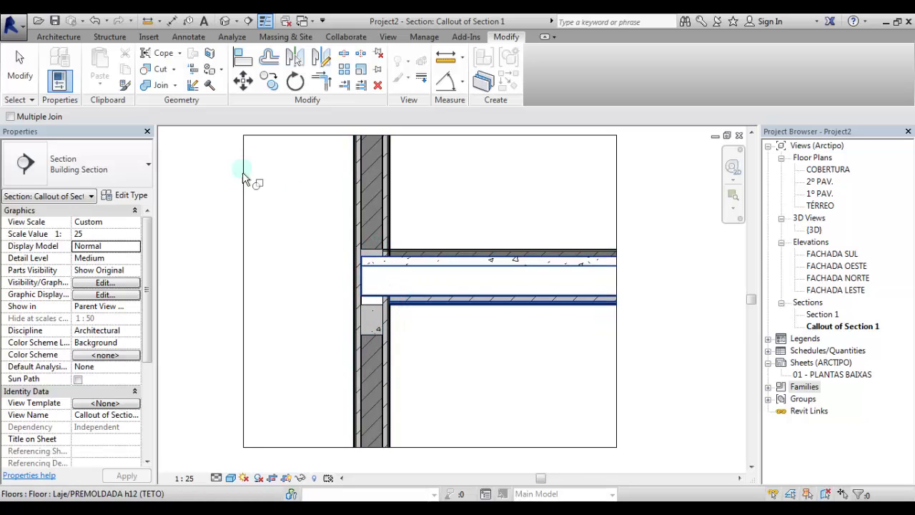
- Switch the join order between the concrete beam and the ceiling slab so the beam cuts the slab
left_click(174, 85)
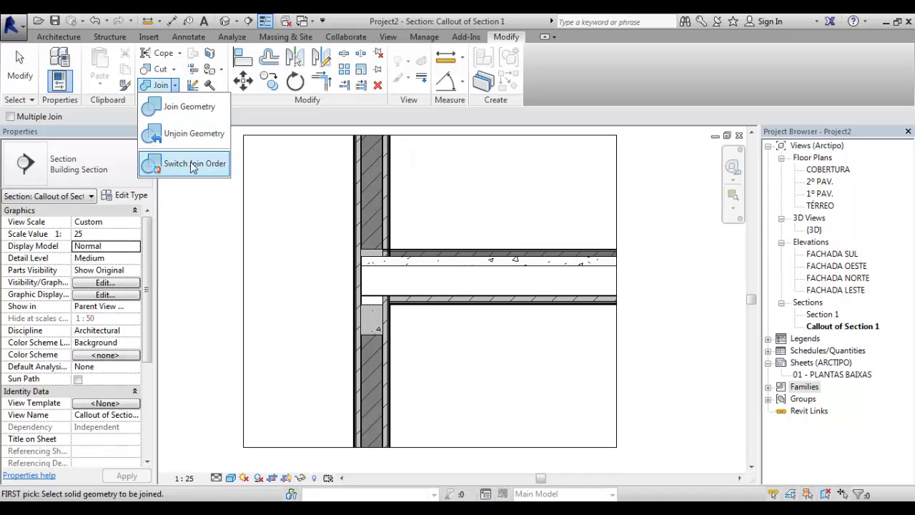
left_click(192, 164)
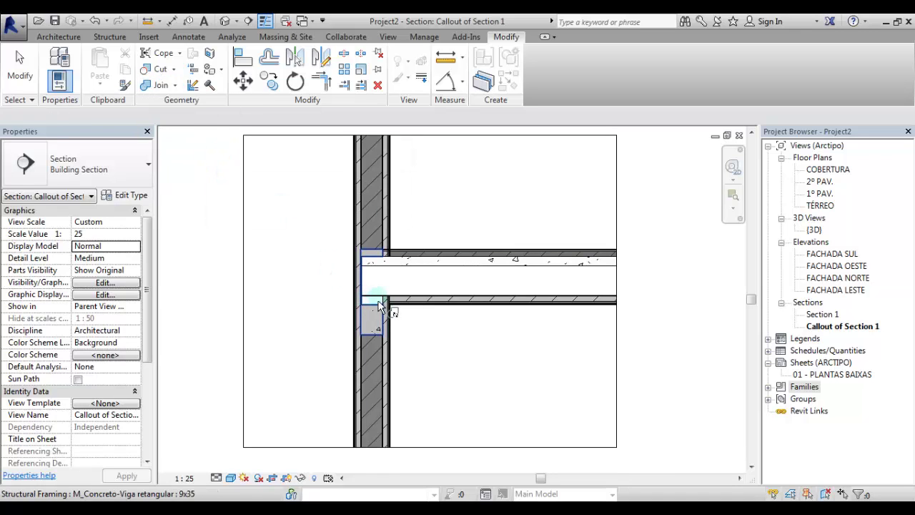
left_click(380, 306)
left_click(369, 272)
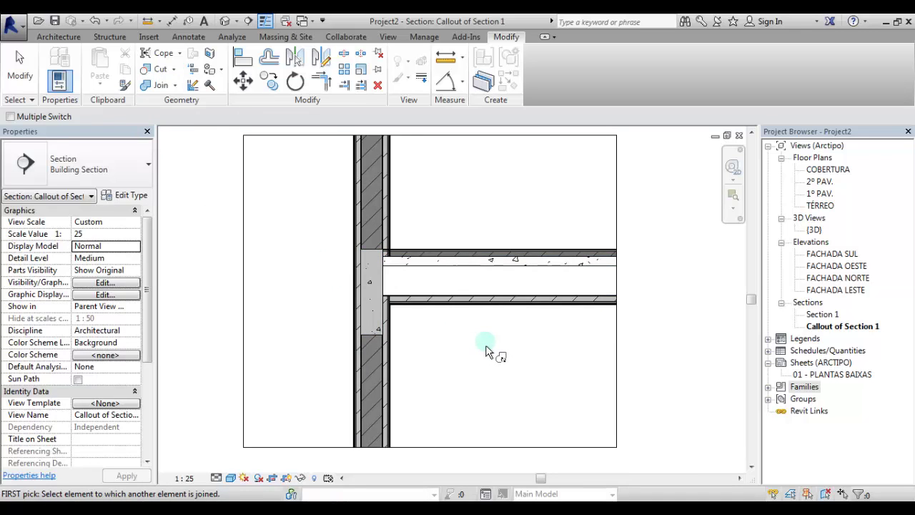
left_click(401, 265)
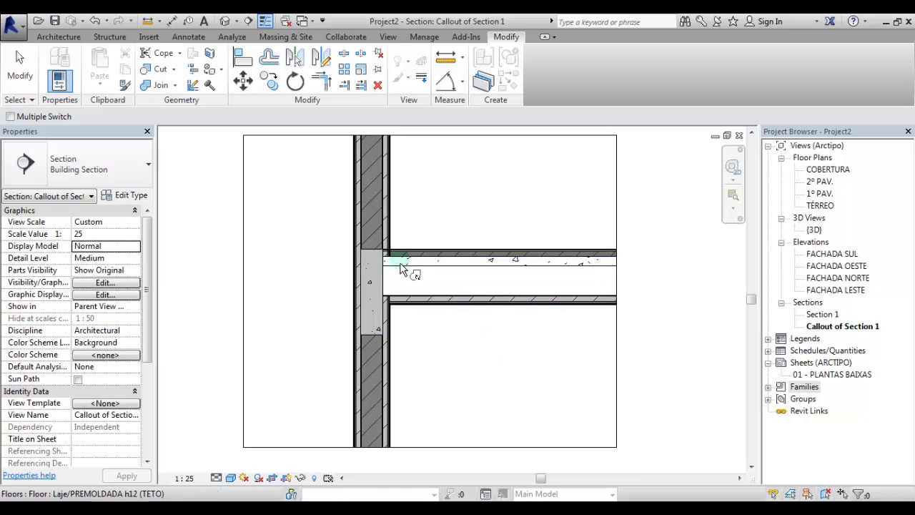
left_click(377, 255)
scroll(373, 287, "up", 1)
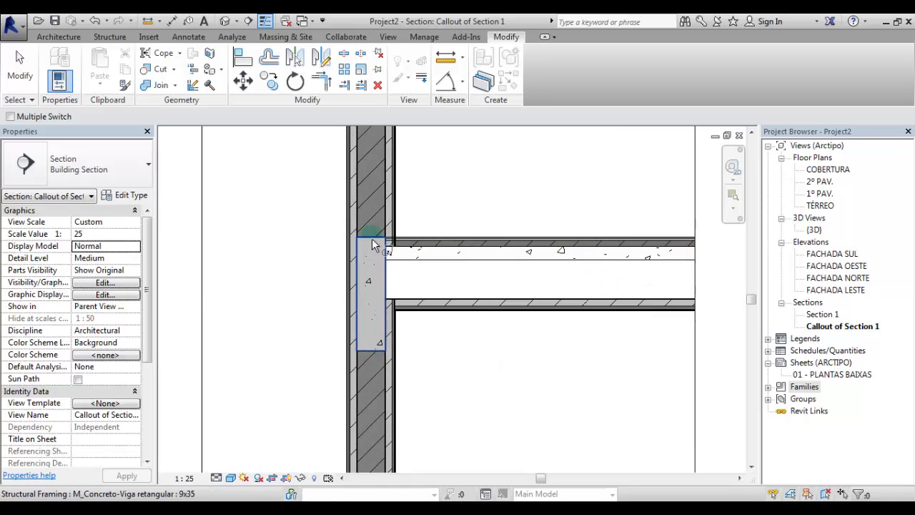
key("Escape")
key("Escape")
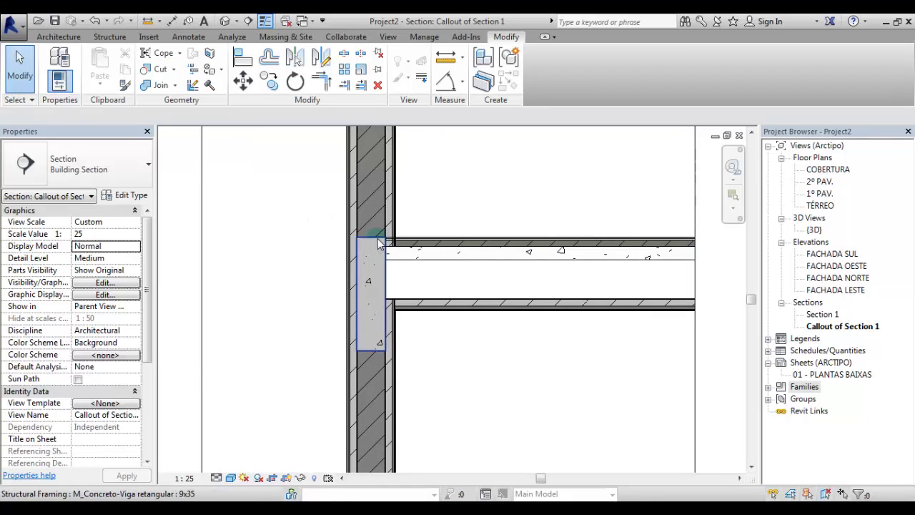
- Set the concrete beam's start and end level offsets to -0.03 to lower it to the top of the slab
left_click(373, 258)
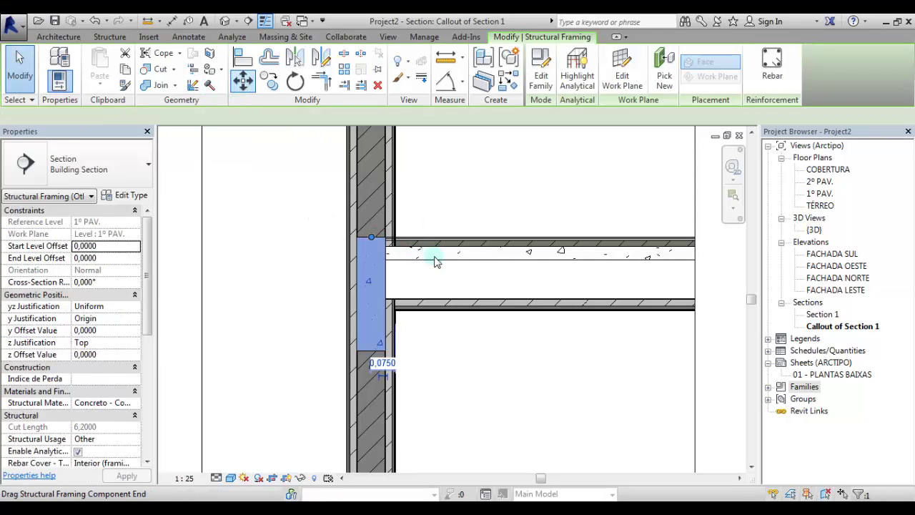
left_click_drag(437, 261, 366, 234)
scroll(389, 247, "up", 3)
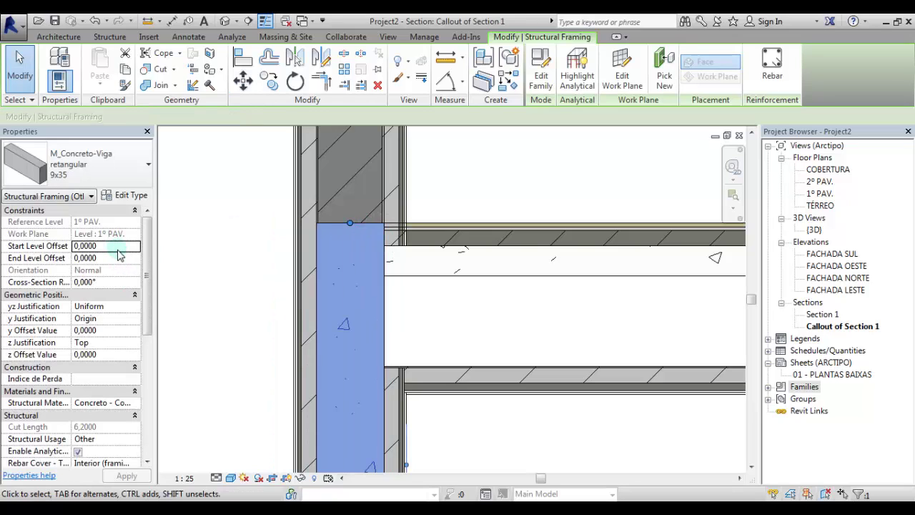
left_click(119, 249)
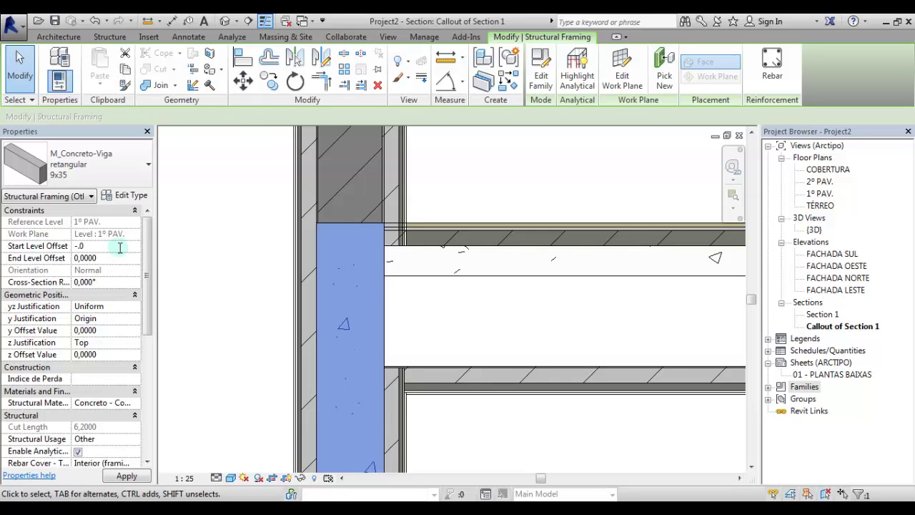
left_click_drag(120, 249, 72, 250)
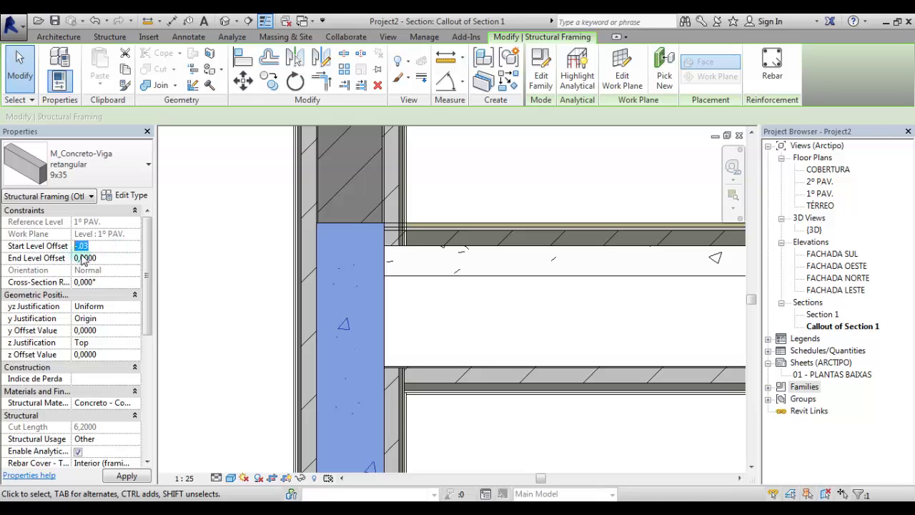
left_click(107, 260)
left_click(113, 244)
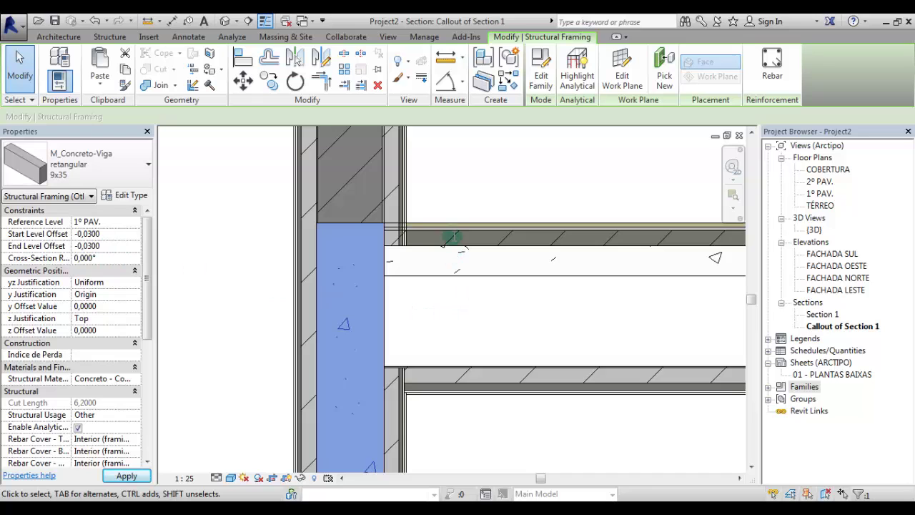
left_click(429, 287)
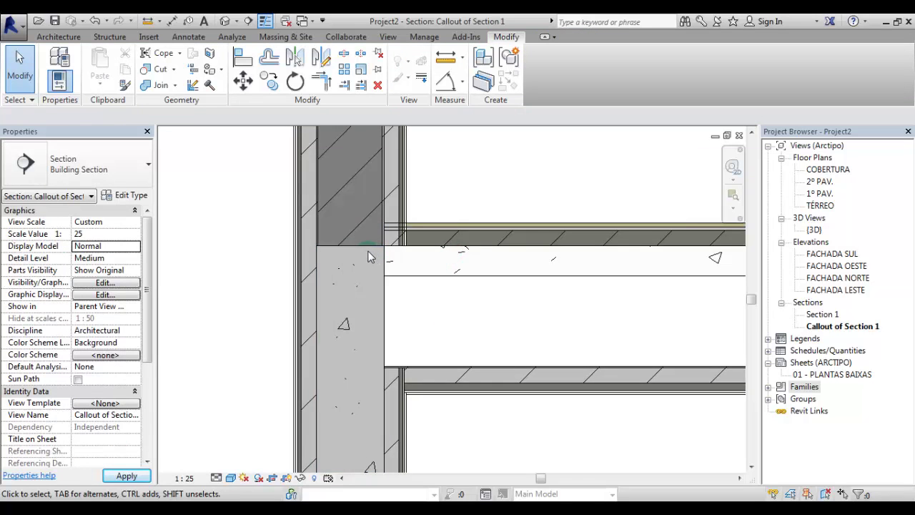
- Select the ceiling slab and reveal the view's hidden elements to check its position against the level
scroll(270, 237, "down", 3)
scroll(437, 251, "up", 1)
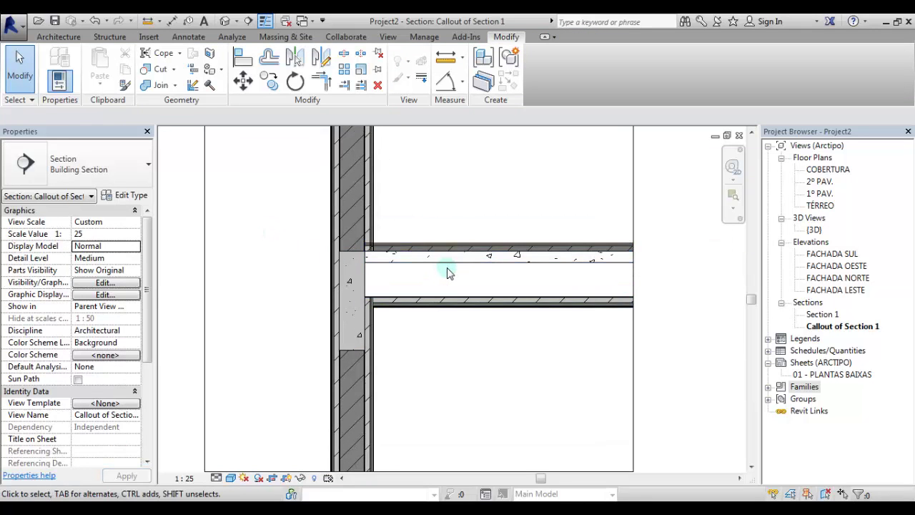
left_click(492, 269)
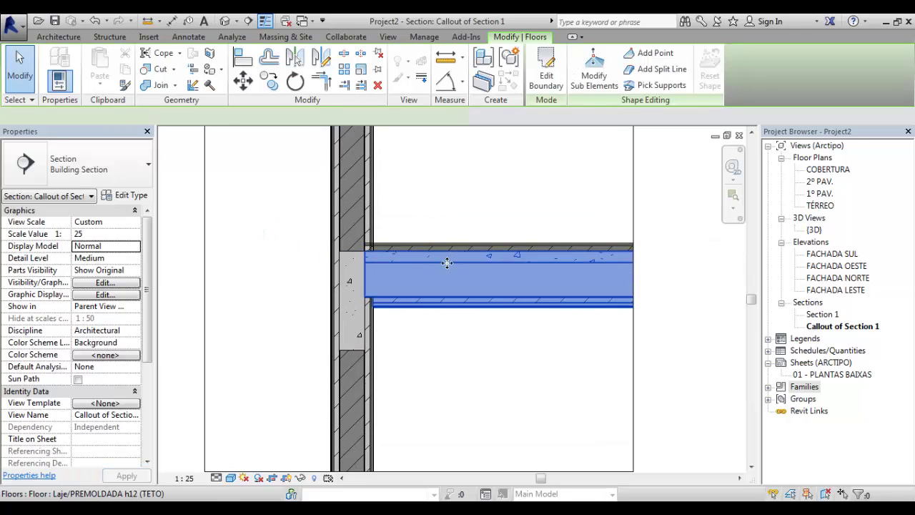
left_click(311, 478)
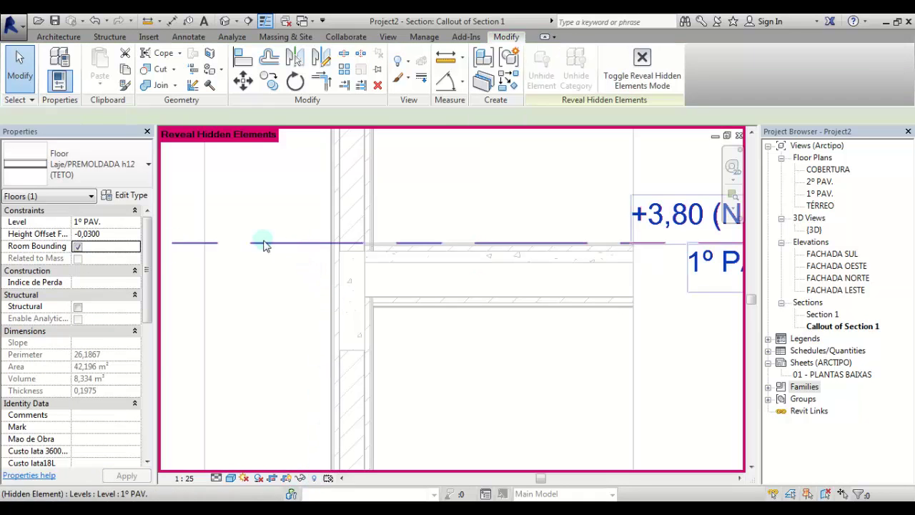
- Select the 1º PAV. level to compare it with the slab's top, and turn off the hidden elements display
left_click(440, 246)
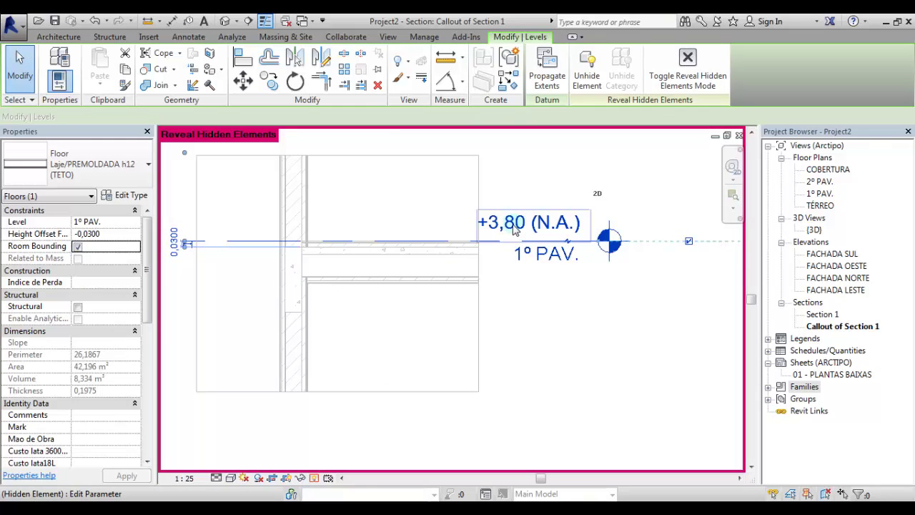
scroll(364, 246, "up", 4)
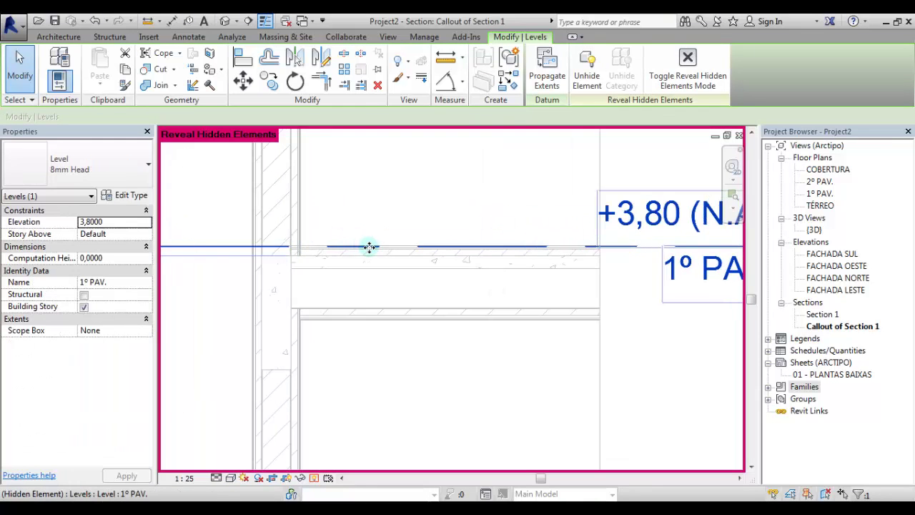
scroll(351, 184, "down", 2)
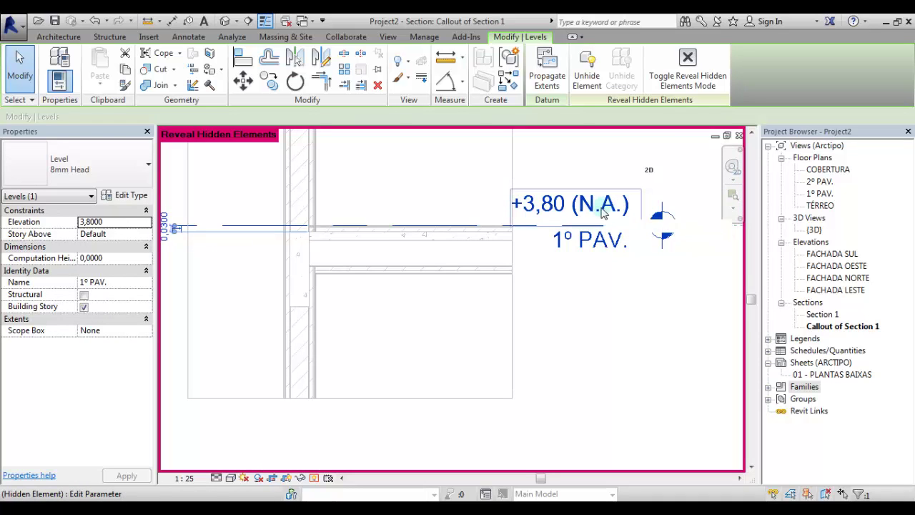
scroll(351, 243, "up", 3)
left_click(314, 478)
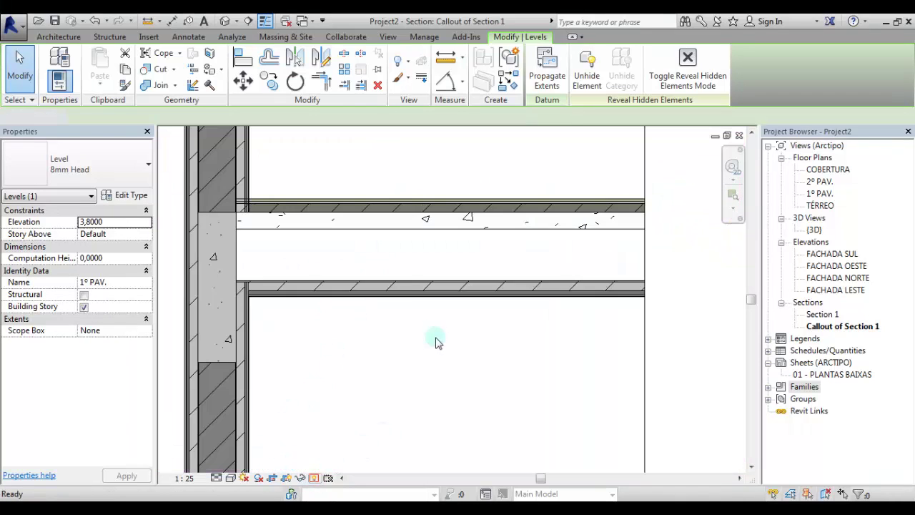
scroll(592, 262, "down", 2)
left_click(480, 261)
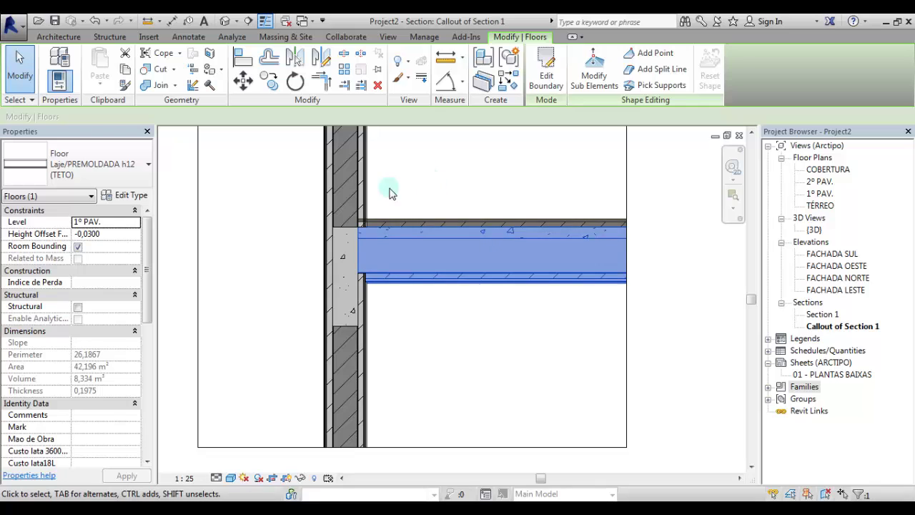
scroll(391, 201, "up", 2)
scroll(391, 207, "up", 1)
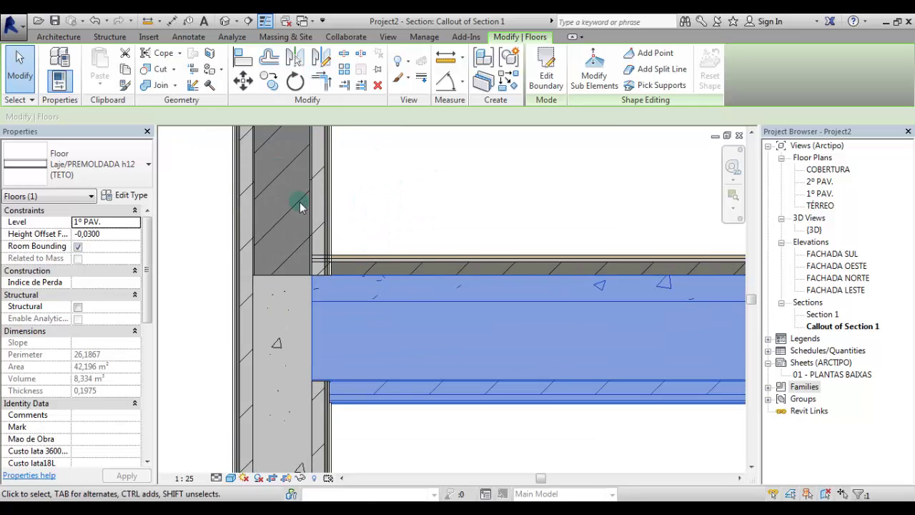
left_click(269, 80)
left_click(333, 247)
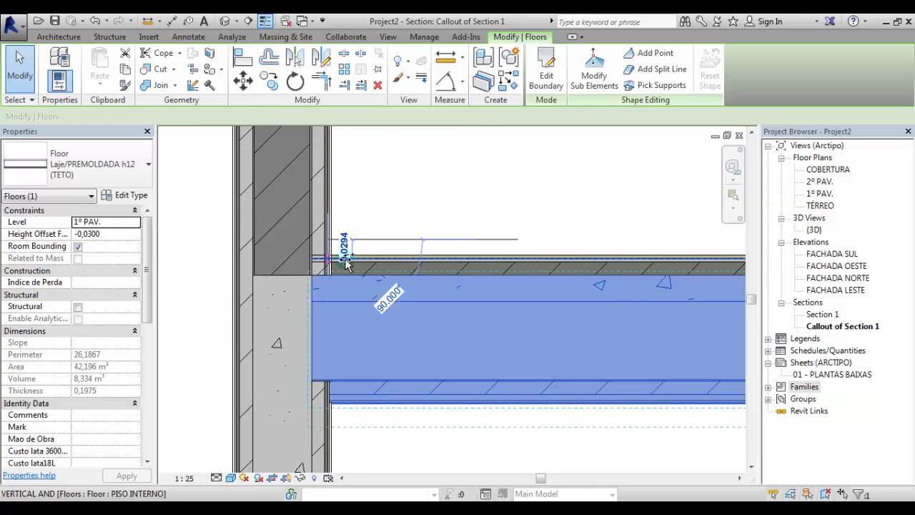
left_click(33, 77)
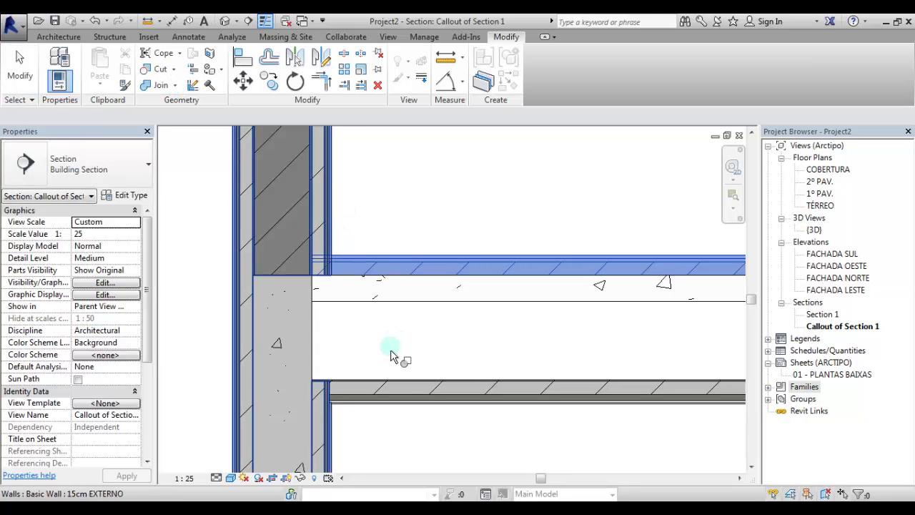
- Join the PISO INTERNO floor finish above the slab with the 15cm EXTERNO wall
key("j")
key("g")
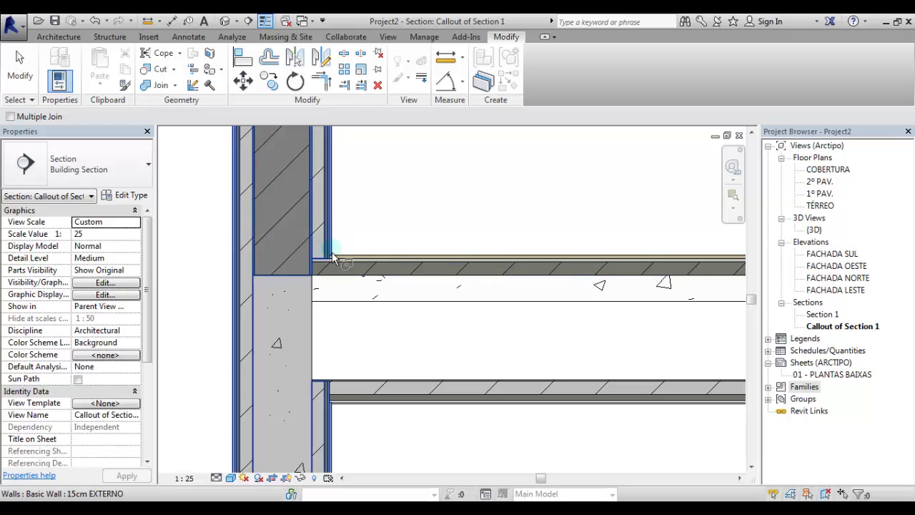
scroll(331, 256, "up", 2)
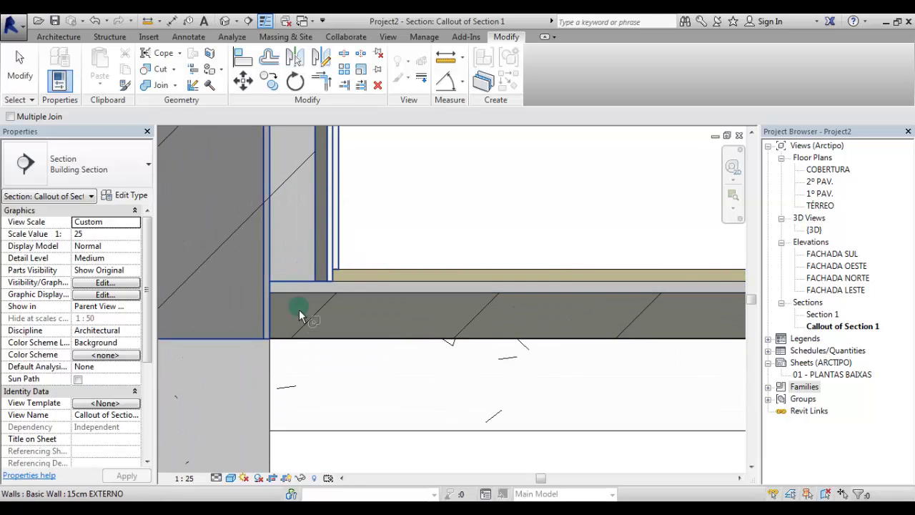
scroll(350, 279, "down", 2)
scroll(366, 294, "down", 2)
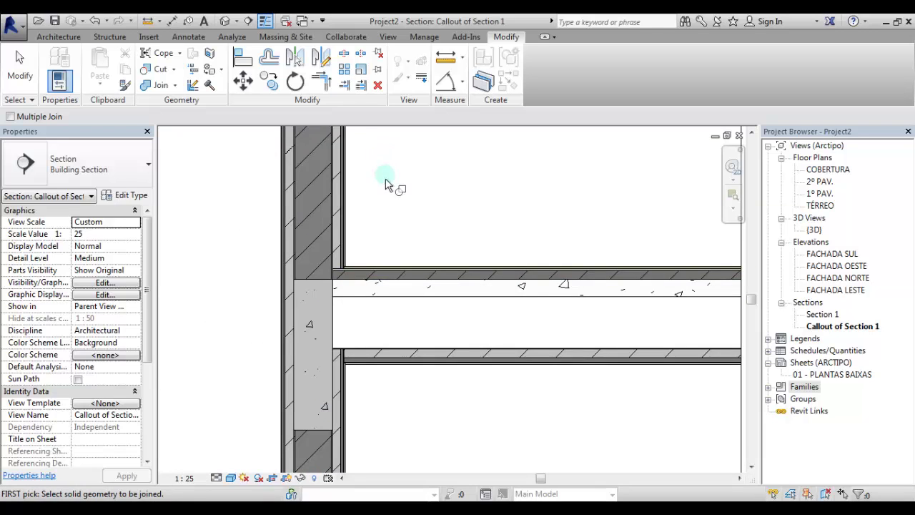
scroll(390, 181, "down", 2)
scroll(379, 190, "up", 2)
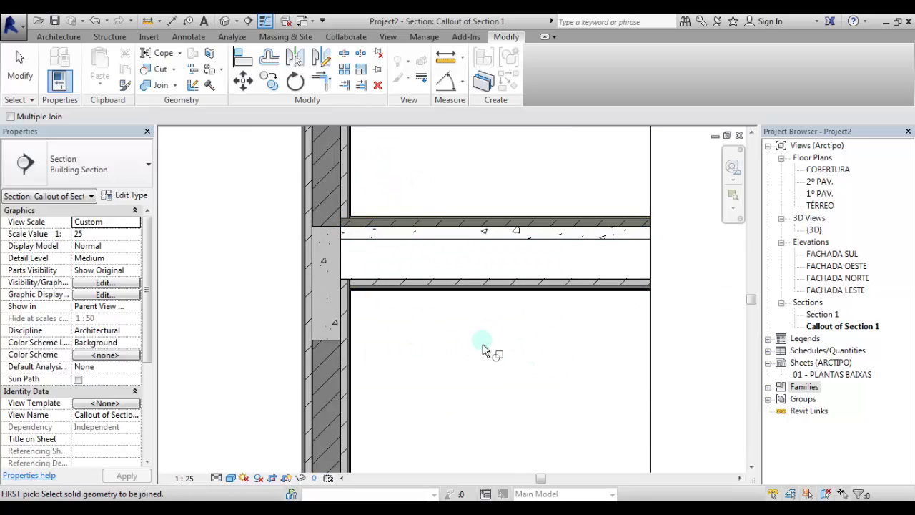
middle_click_drag(388, 359, 383, 348)
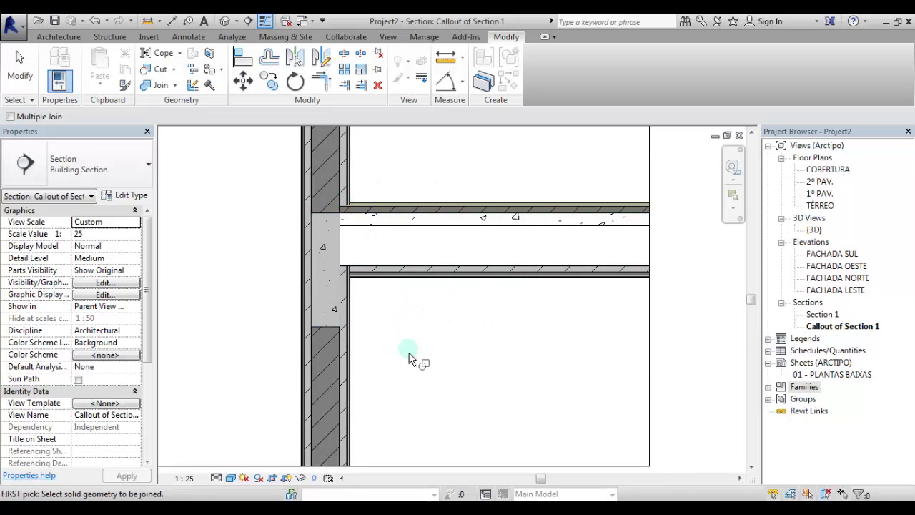
scroll(457, 163, "up", 2)
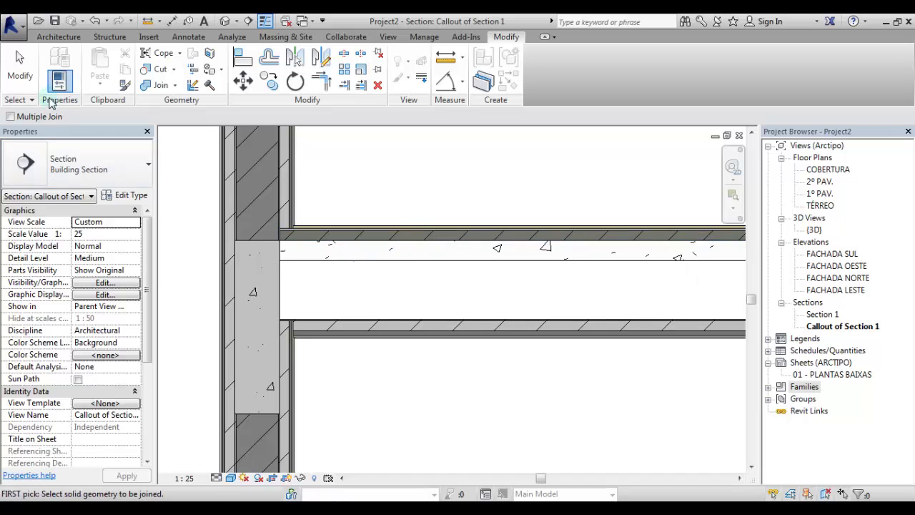
left_click(20, 68)
scroll(358, 251, "down", 2)
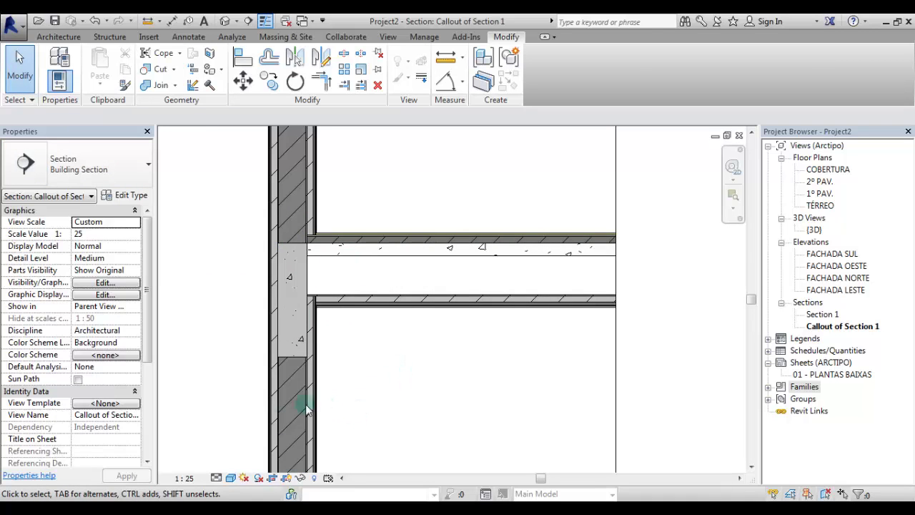
- Show the section in an unshaded line style for comparison, and restore its shaded visual style
left_click(230, 478)
left_click(264, 411)
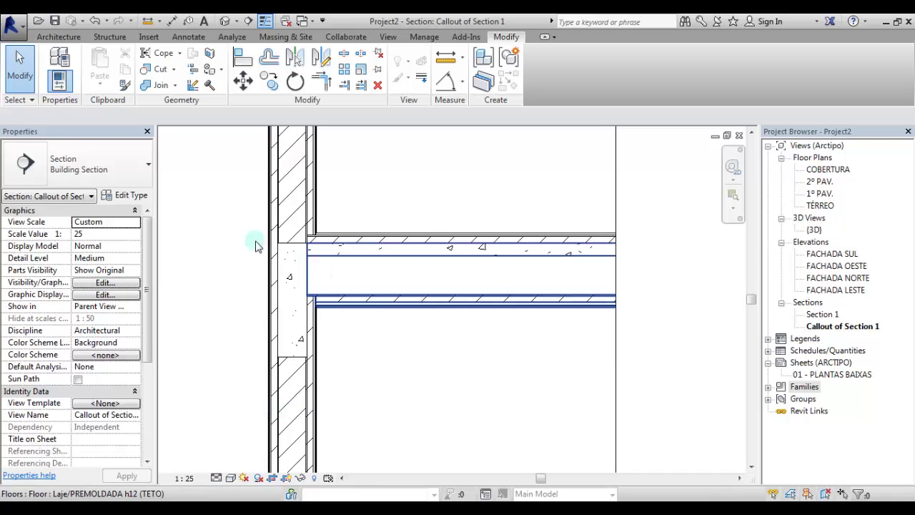
left_click(230, 478)
left_click(256, 436)
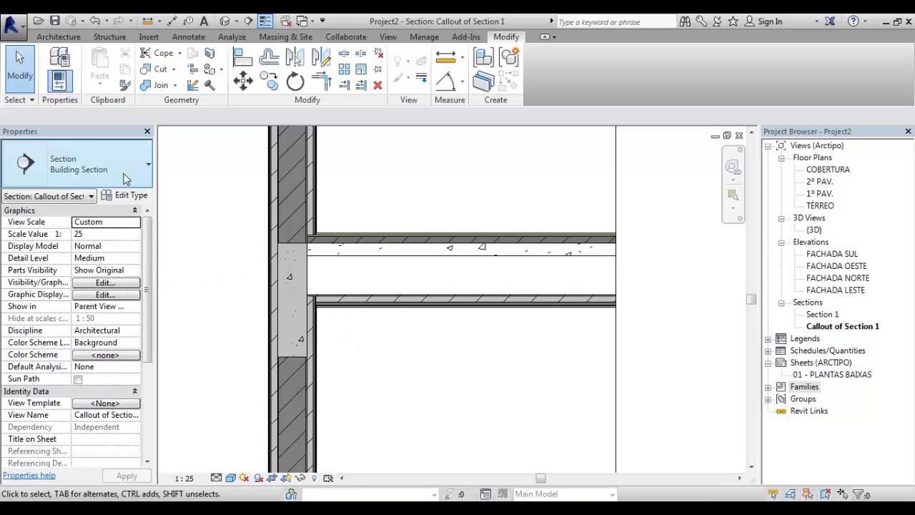
- Place a Bloco Cerâmico 24 repeating detail as a vertical line 0.88 m long on the outer side of the wall
left_click(189, 37)
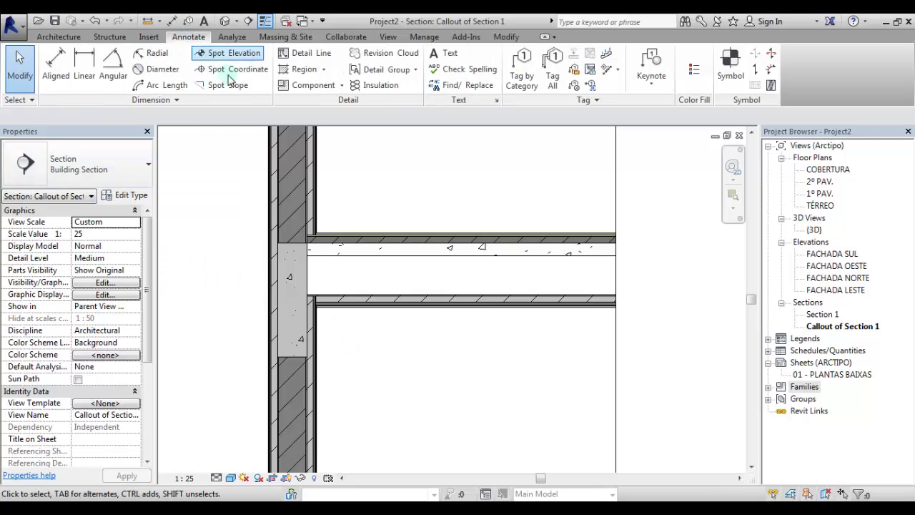
left_click(343, 85)
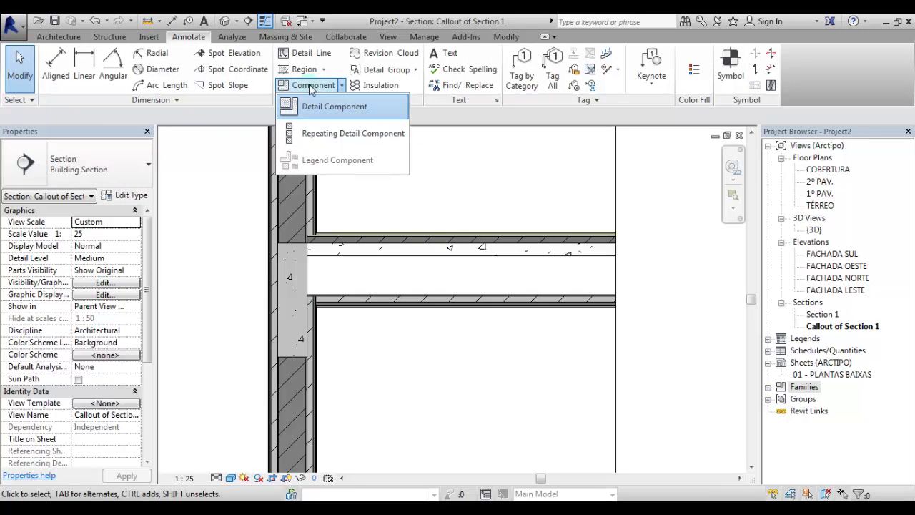
left_click(344, 138)
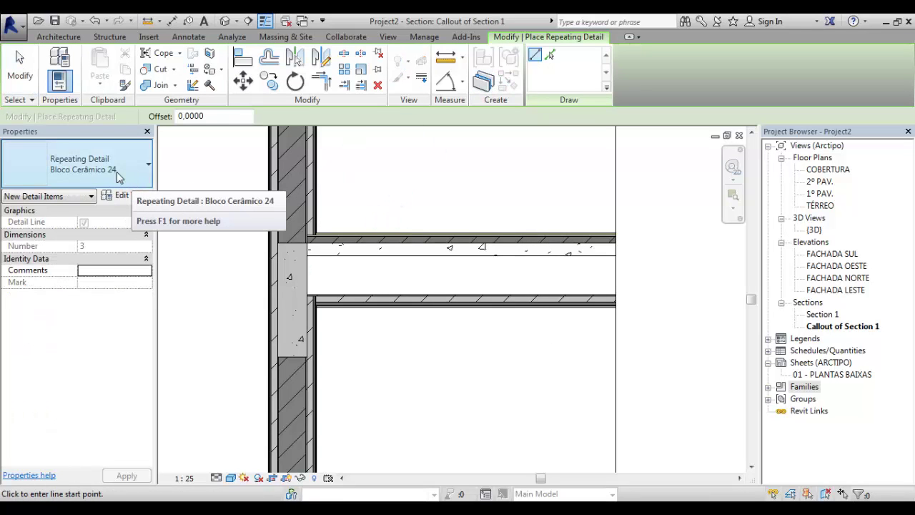
left_click(132, 176)
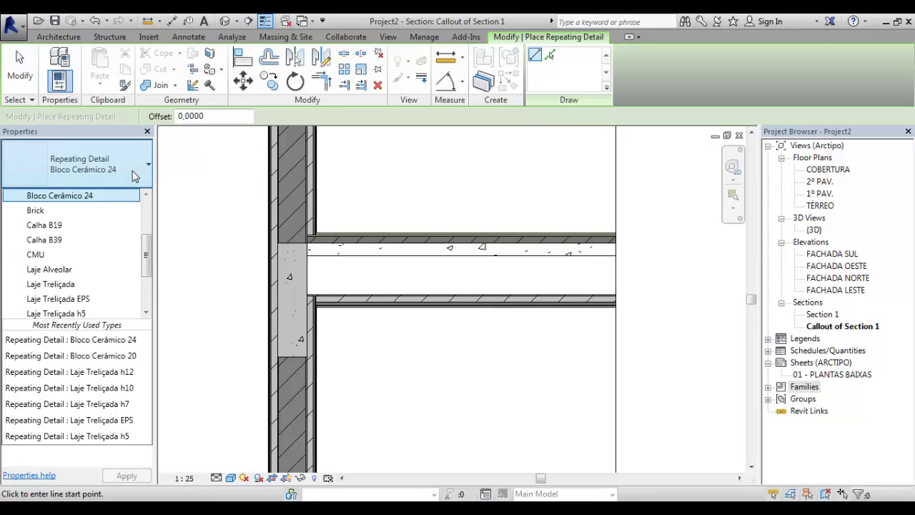
left_click_drag(149, 265, 148, 243)
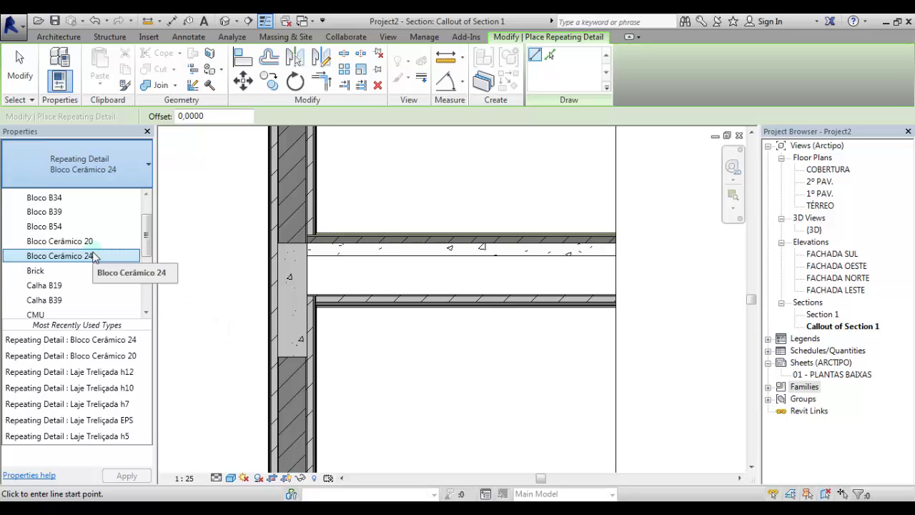
left_click(103, 256)
scroll(304, 265, "down", 2)
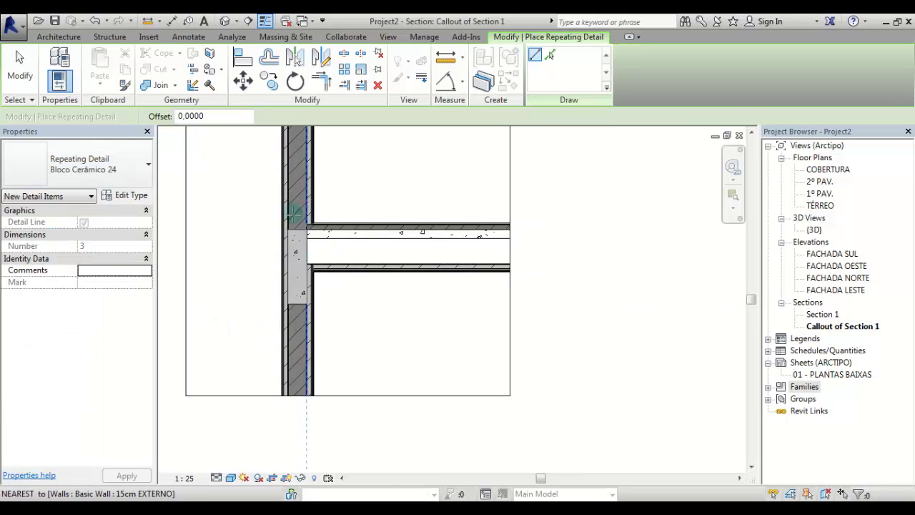
left_click(251, 187)
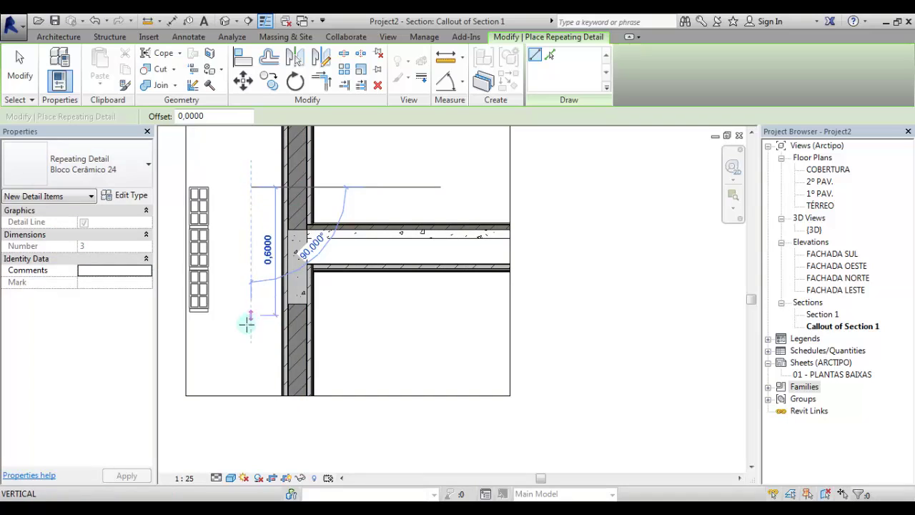
left_click(250, 373)
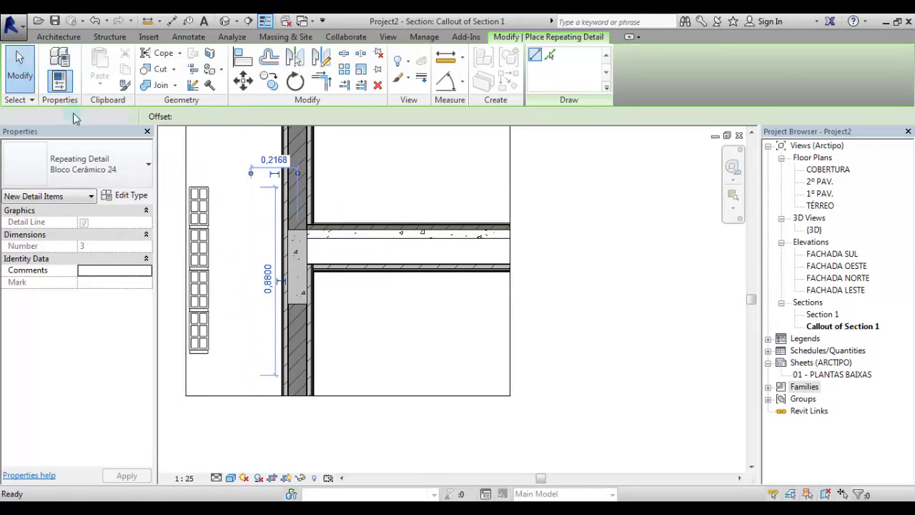
left_click(20, 68)
- Move the ceramic block repeating detail by its lower inner corner onto the beam's top corner, inside the upper wall's core
left_click(206, 247)
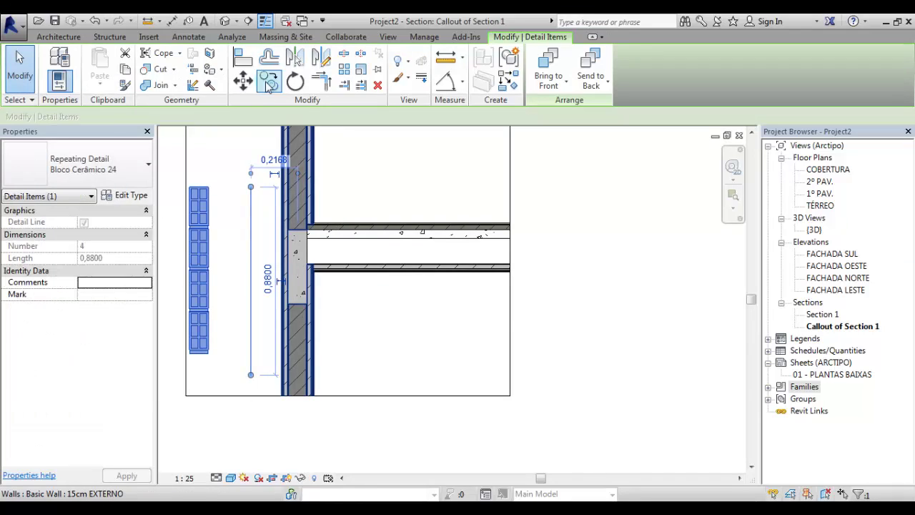
key("m")
key("v")
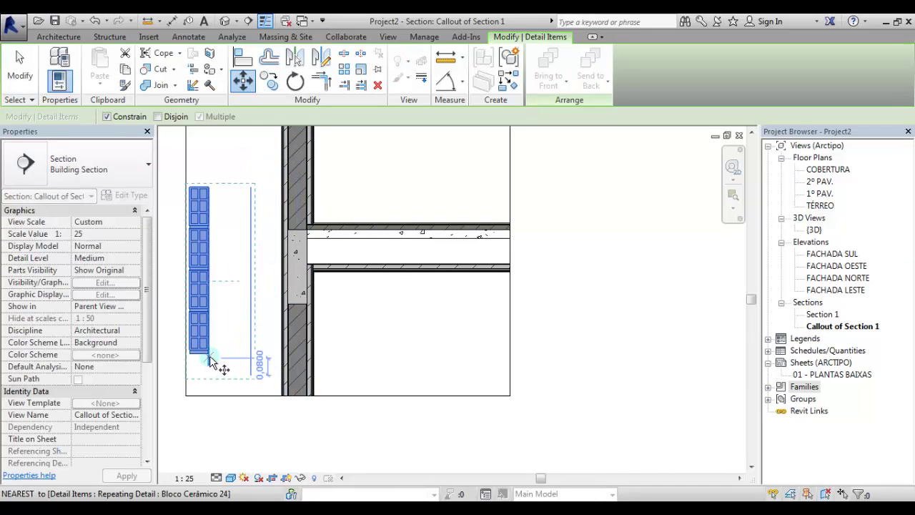
left_click(208, 353)
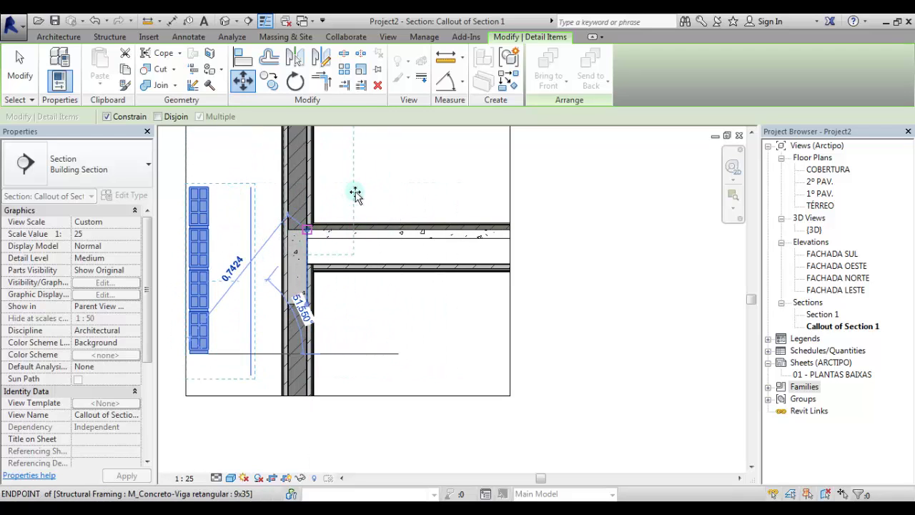
left_click(322, 176)
scroll(317, 361, "up", 4)
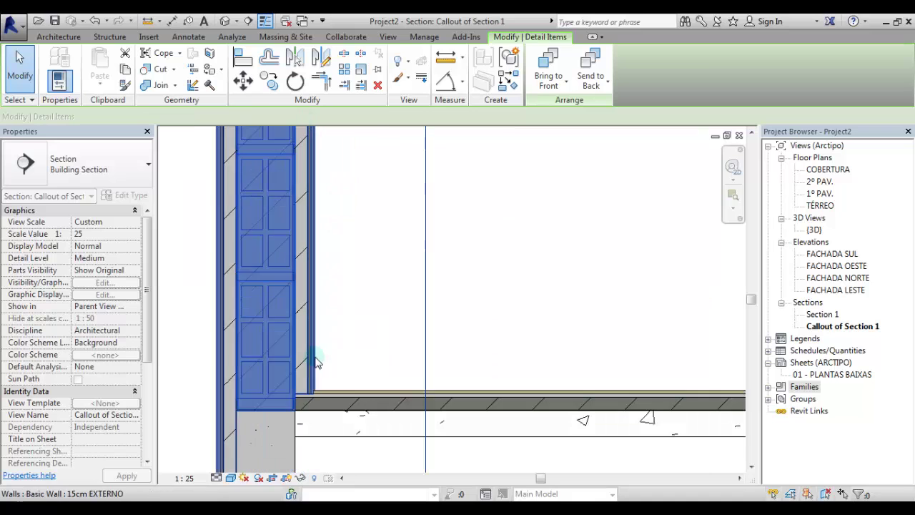
scroll(289, 428, "up", 1)
- Nudge the ceramic block repeating detail so it lines up with the wall core and rests on the concrete beam
left_click(279, 404)
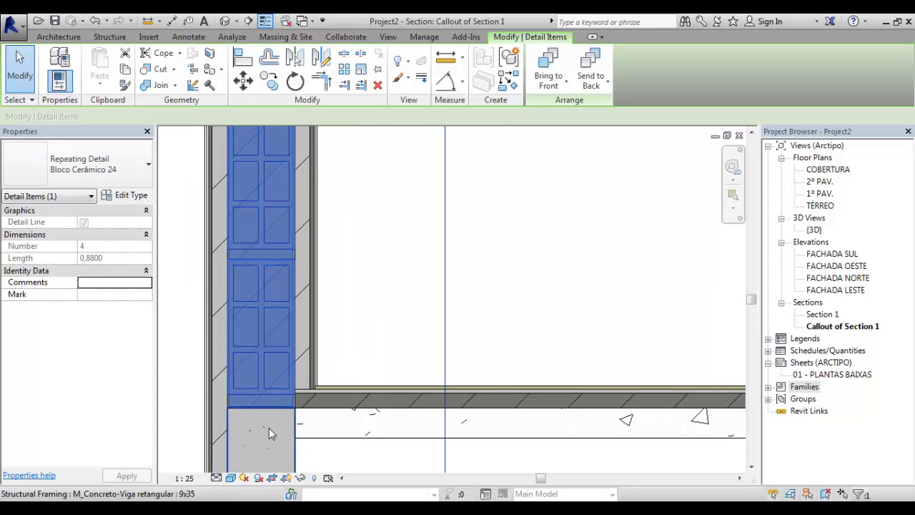
left_click(329, 369)
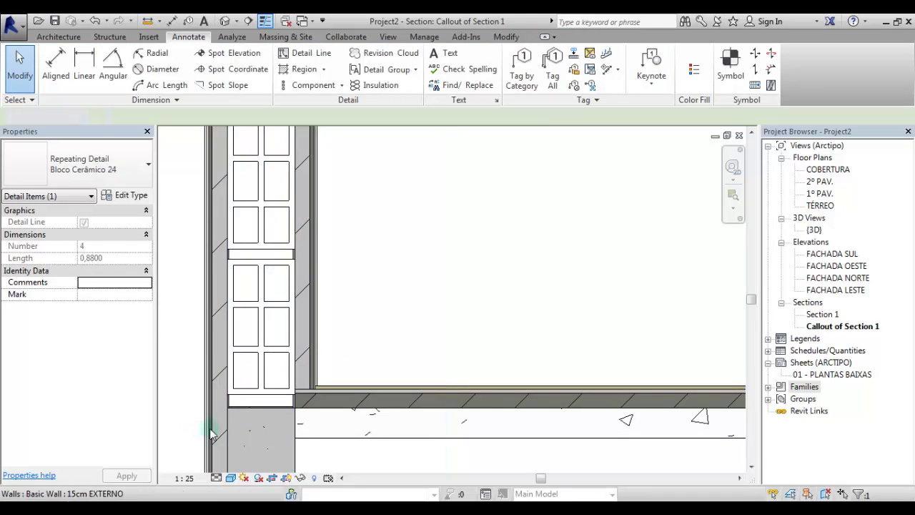
scroll(308, 390, "up", 1)
left_click(423, 289)
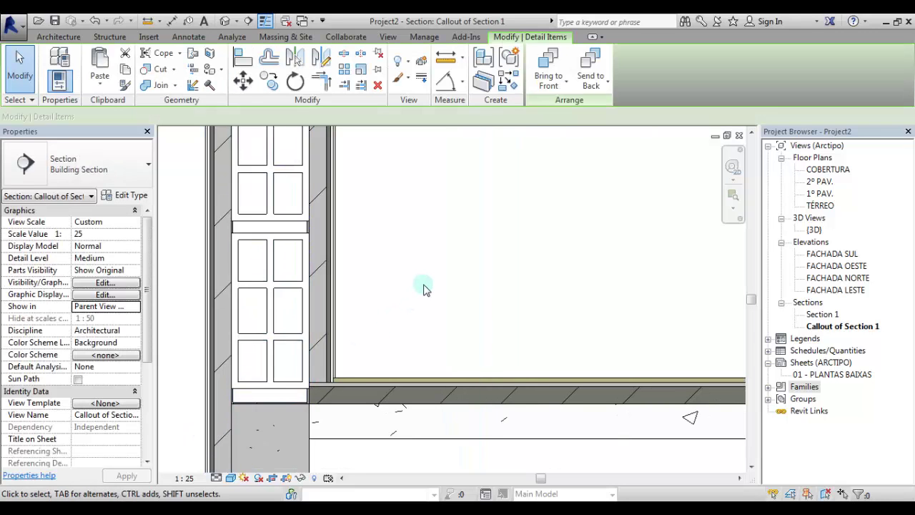
key("Right")
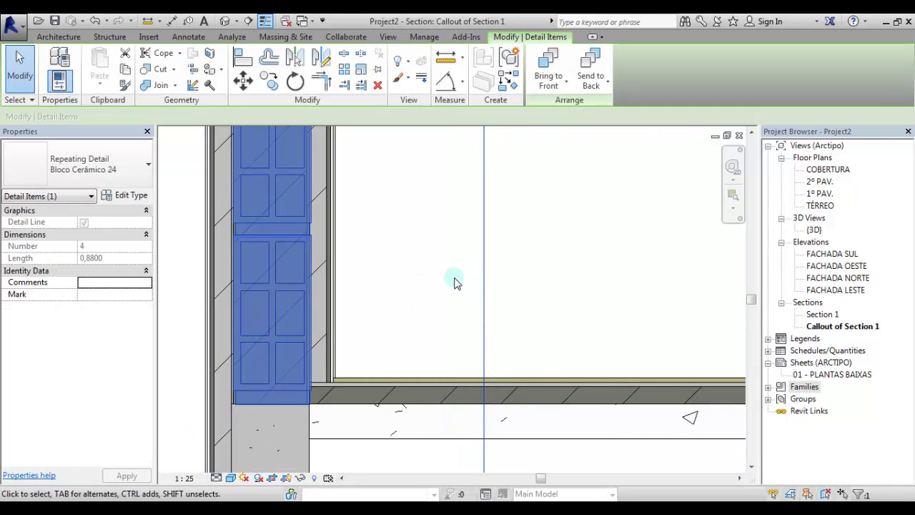
left_click(455, 273)
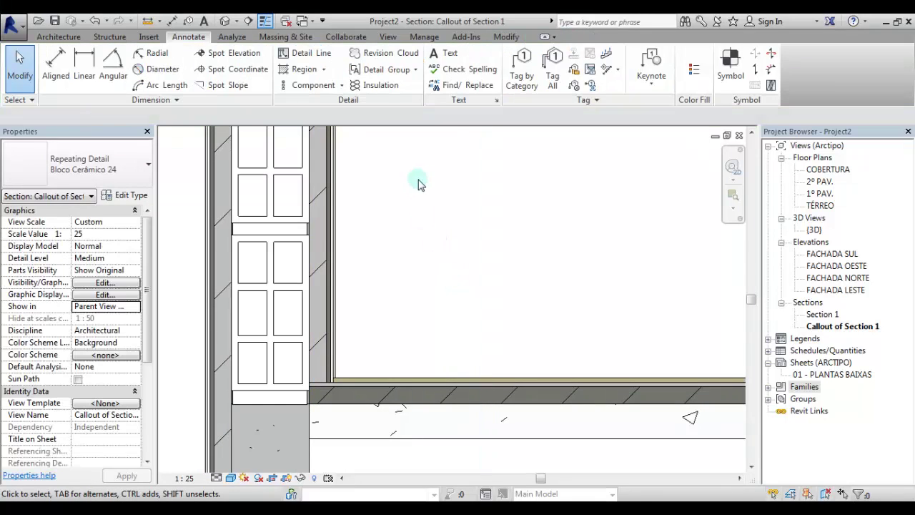
scroll(419, 183, "down", 2)
scroll(317, 241, "down", 1)
scroll(321, 195, "down", 2)
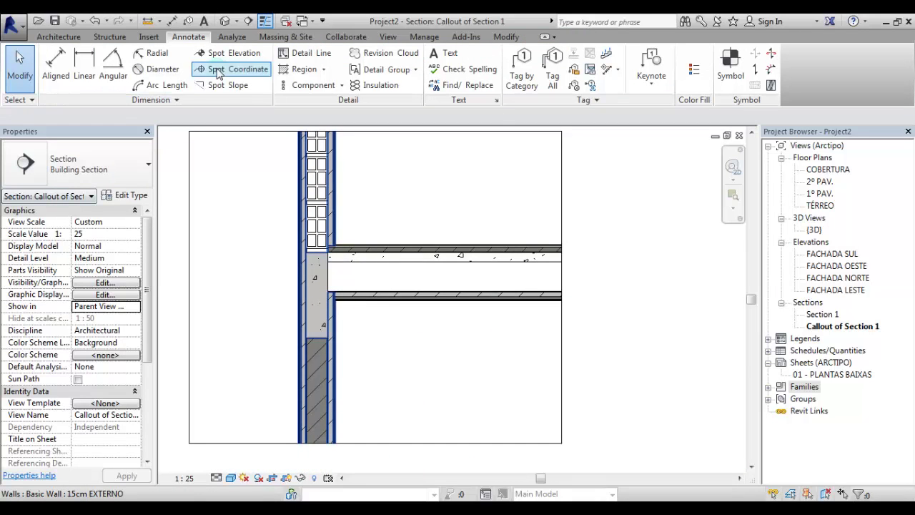
- Place another Bloco Cerâmico 24 repeating detail as a vertical line 0.44 m long on the outer side of the upper wall
left_click(305, 85)
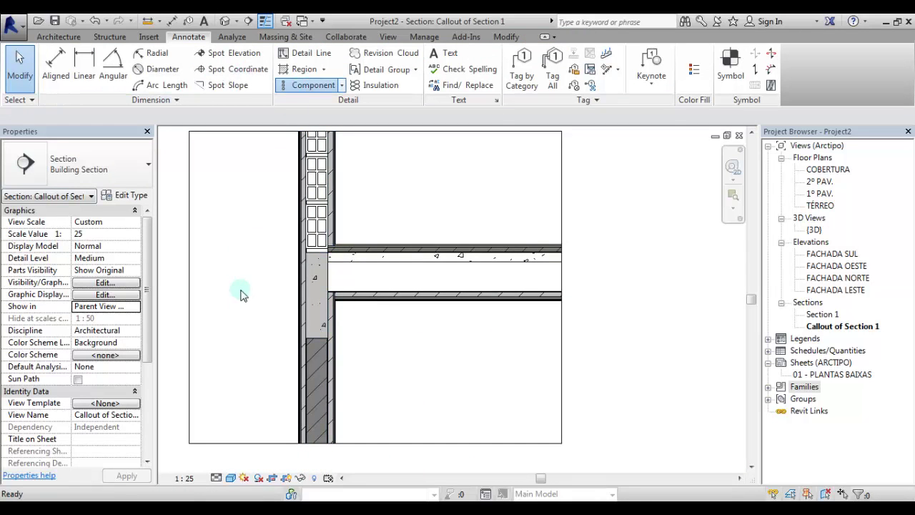
left_click(239, 252)
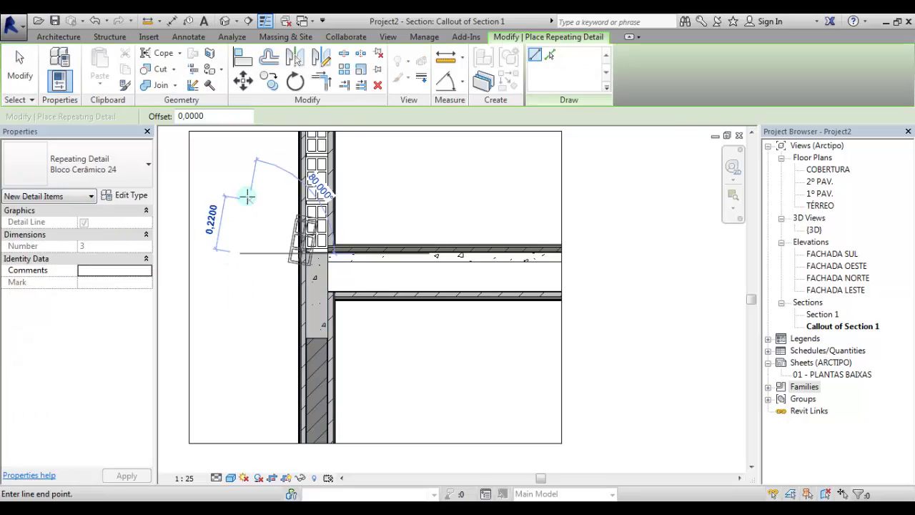
left_click(242, 146)
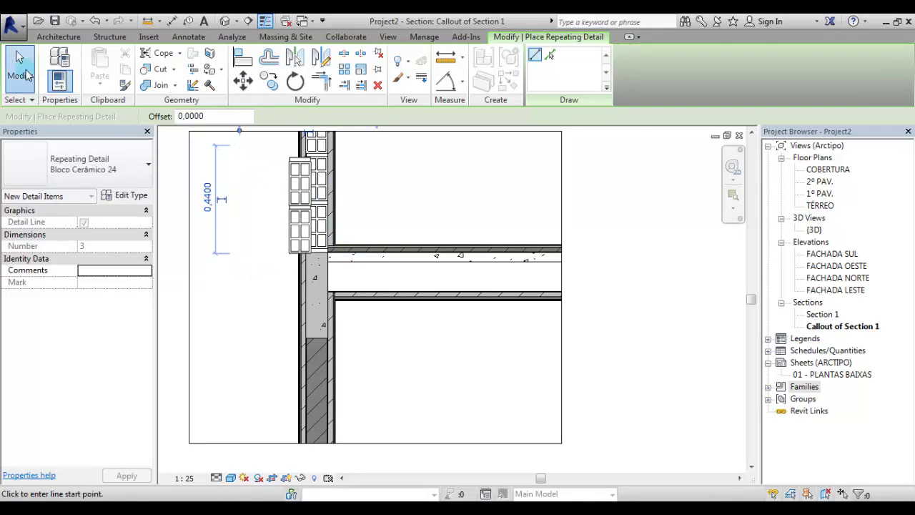
key("Escape")
key("Escape")
- Move the new ceramic block detail down beside the lower wall and stretch its upper end to a length of about 0.65 m
left_click(290, 176)
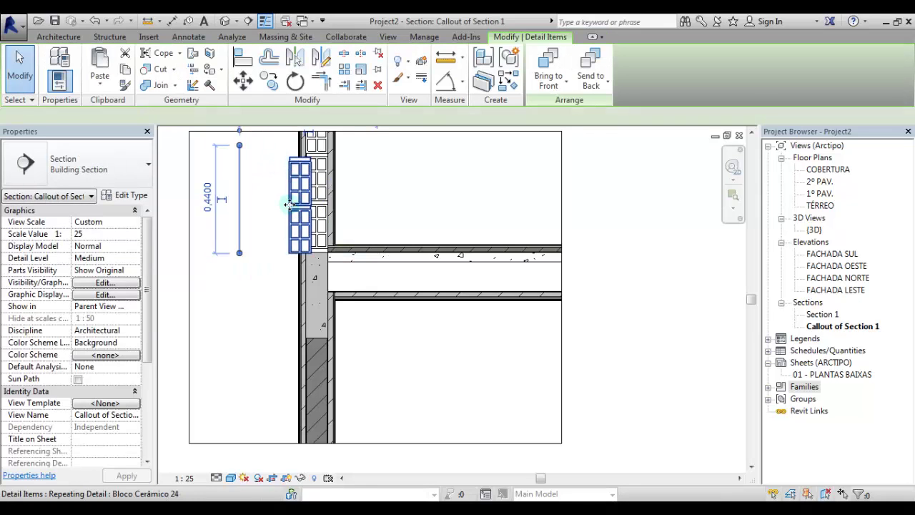
left_click_drag(292, 207, 269, 375)
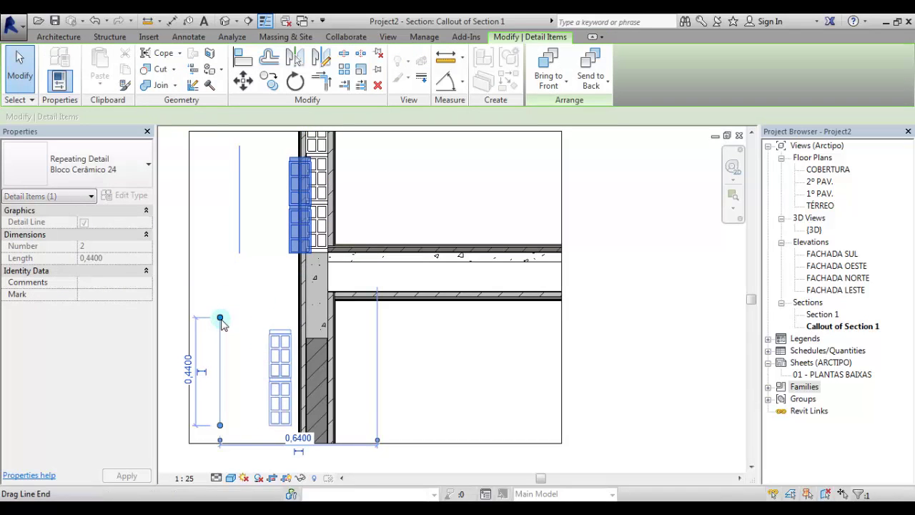
left_click_drag(220, 319, 220, 266)
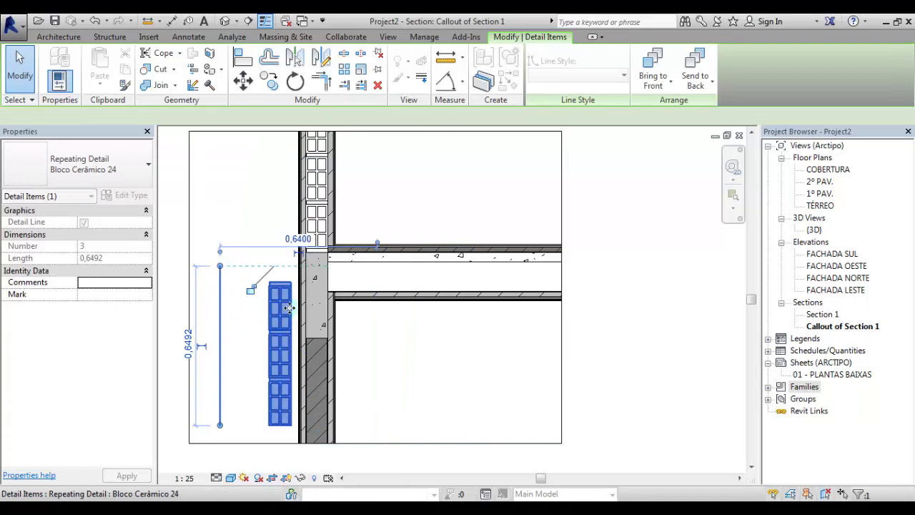
- Move the ceramic block detail down by its upper inner corner so its top aligns with the concrete beam's underside
left_click(243, 81)
scroll(303, 311, "up", 5)
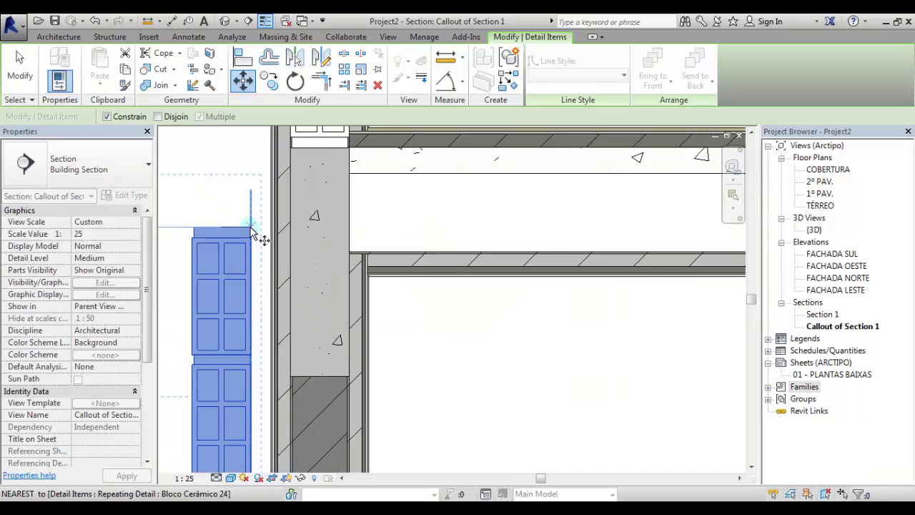
left_click(251, 229)
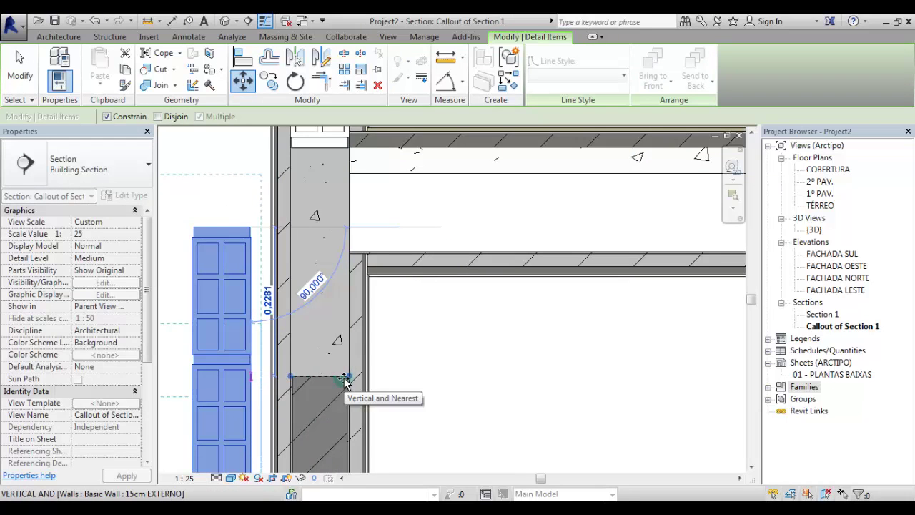
key("shift")
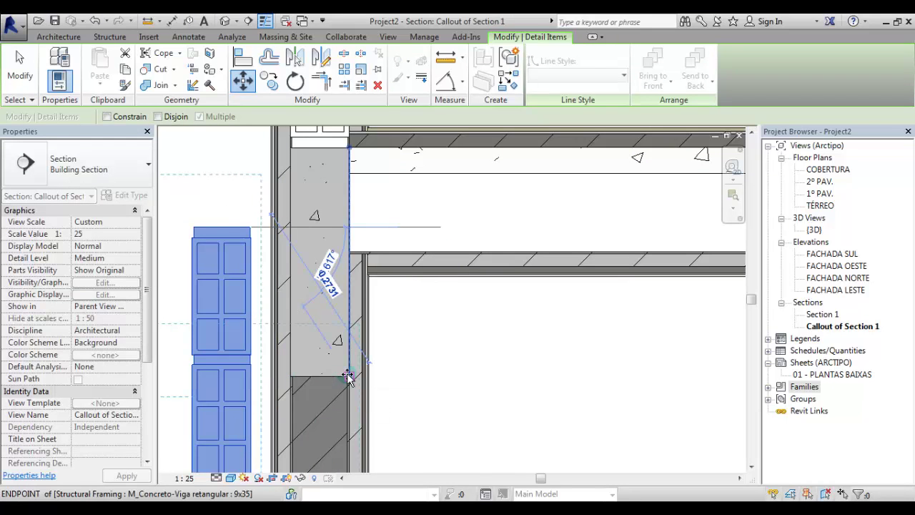
left_click(347, 377)
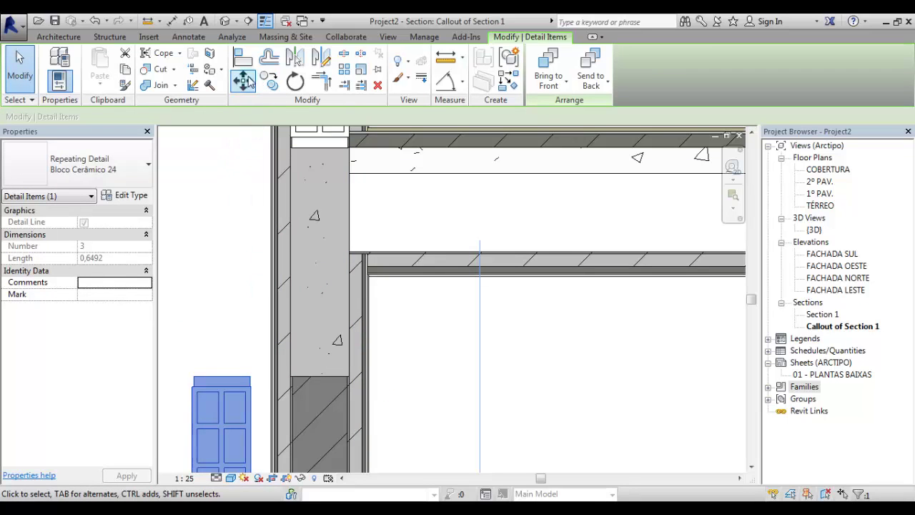
- Move the ceramic block detail horizontally into the lower wall's core, directly beneath the concrete beam
left_click(243, 80)
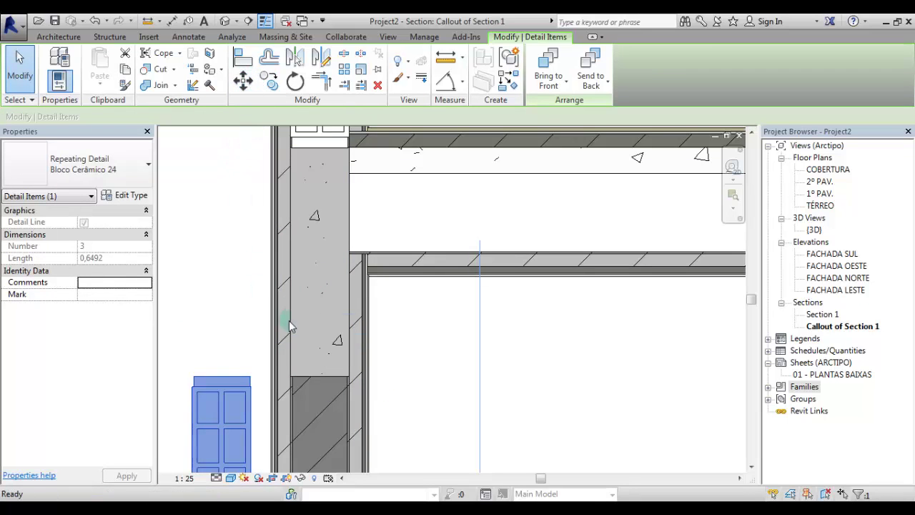
left_click(252, 380)
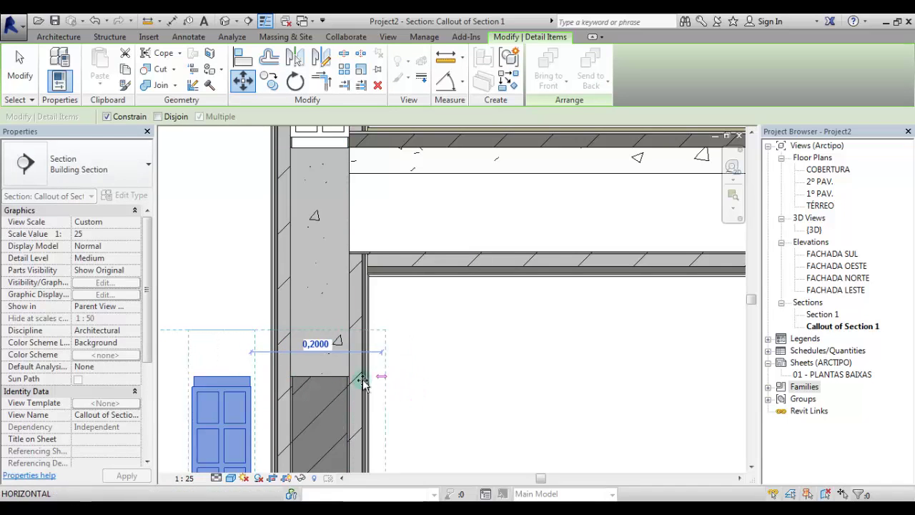
left_click(432, 328)
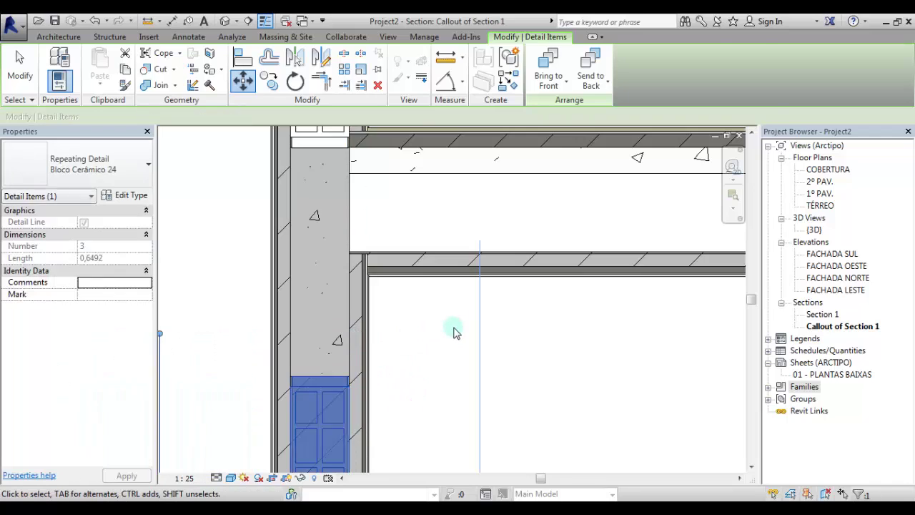
key("Escape")
scroll(344, 313, "down", 2)
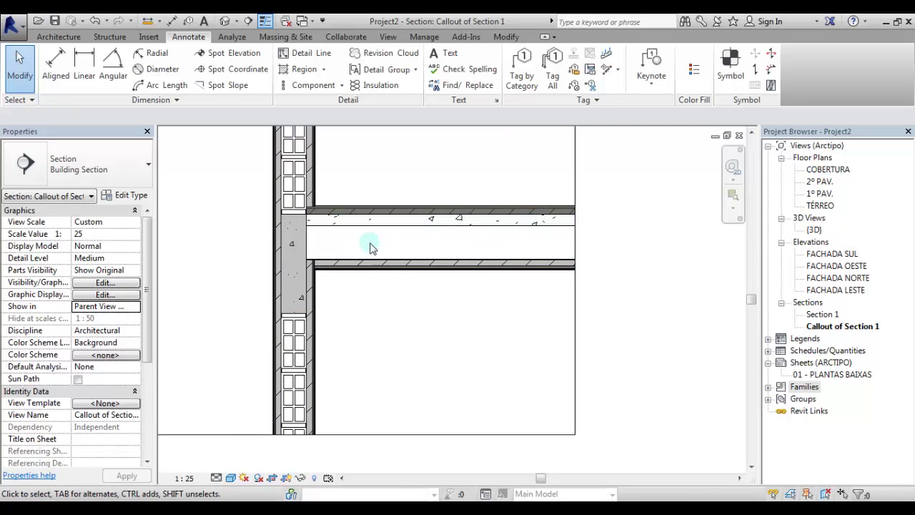
- Change the floor slab's type to Laje/PREMOLDADA h7 (TETO)
left_click(392, 261)
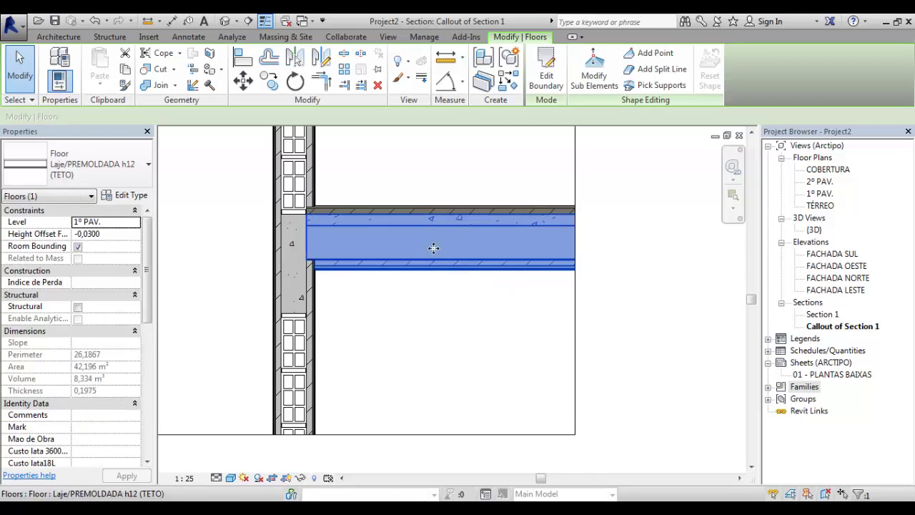
left_click(140, 168)
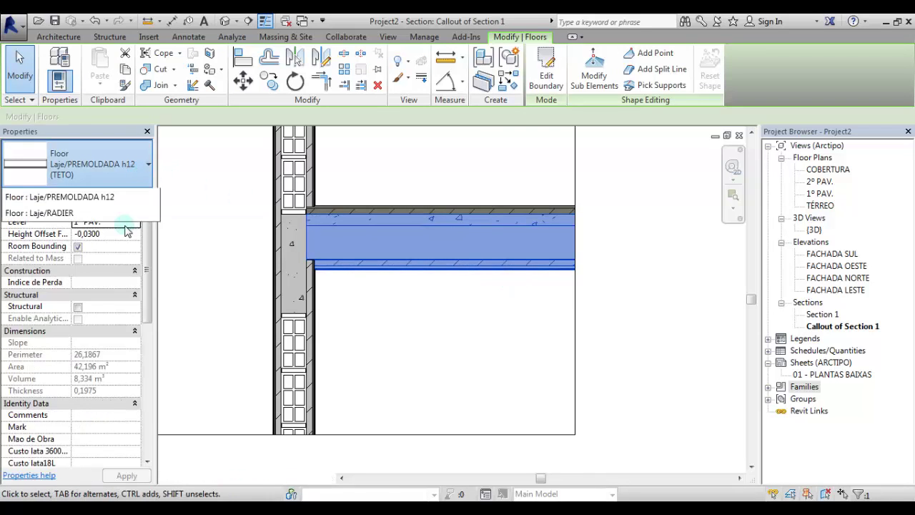
scroll(103, 250, "up", 3)
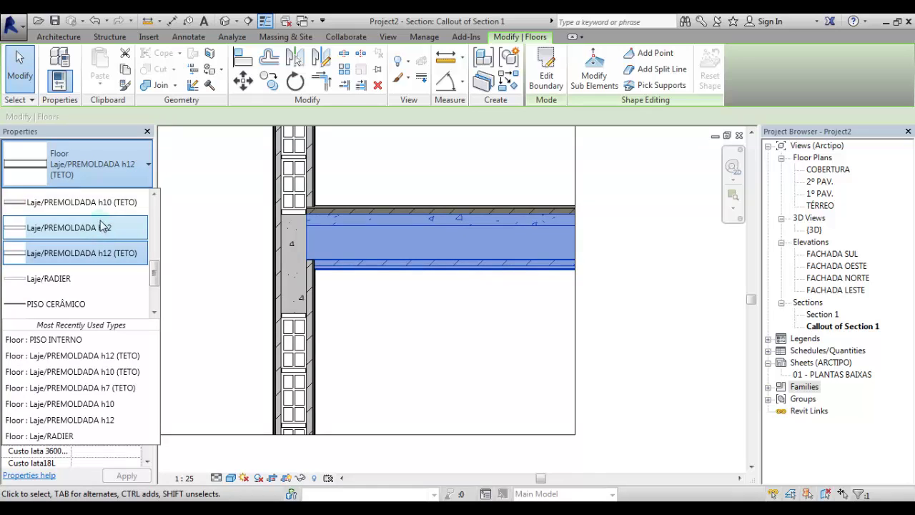
scroll(103, 225, "down", 2)
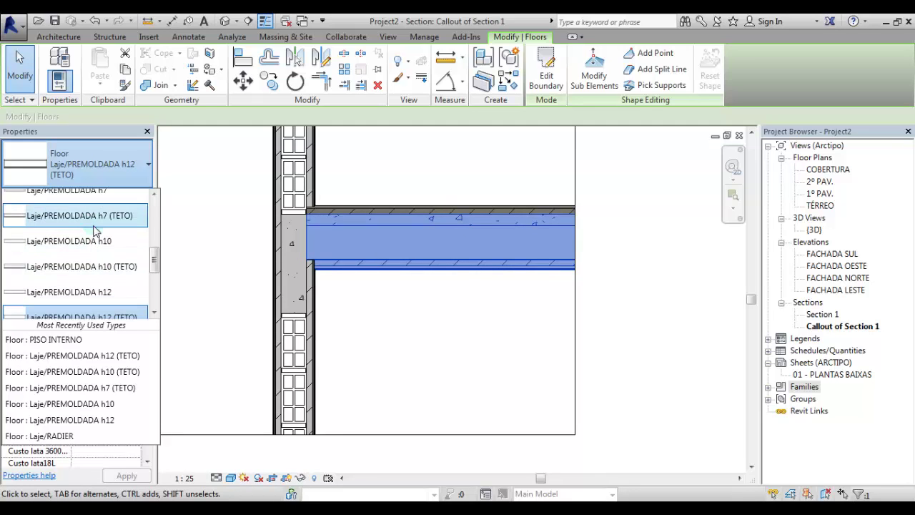
left_click(100, 225)
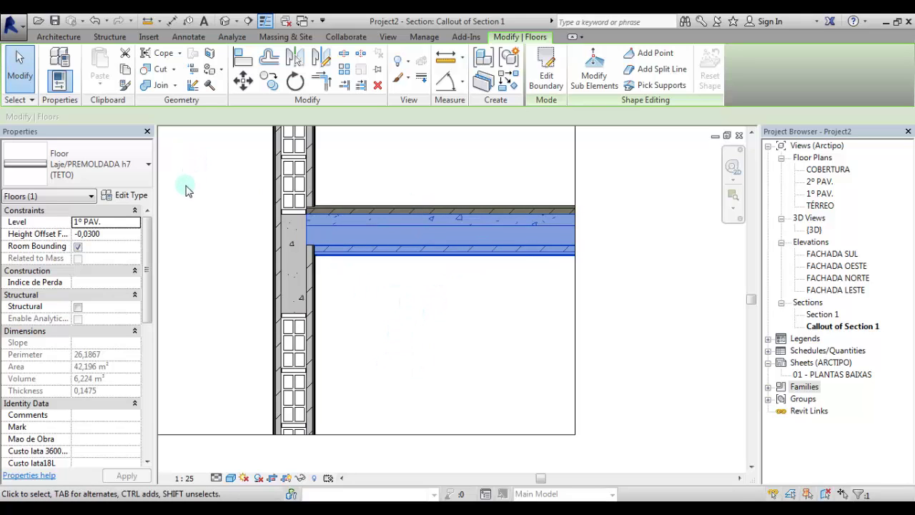
left_click(214, 194)
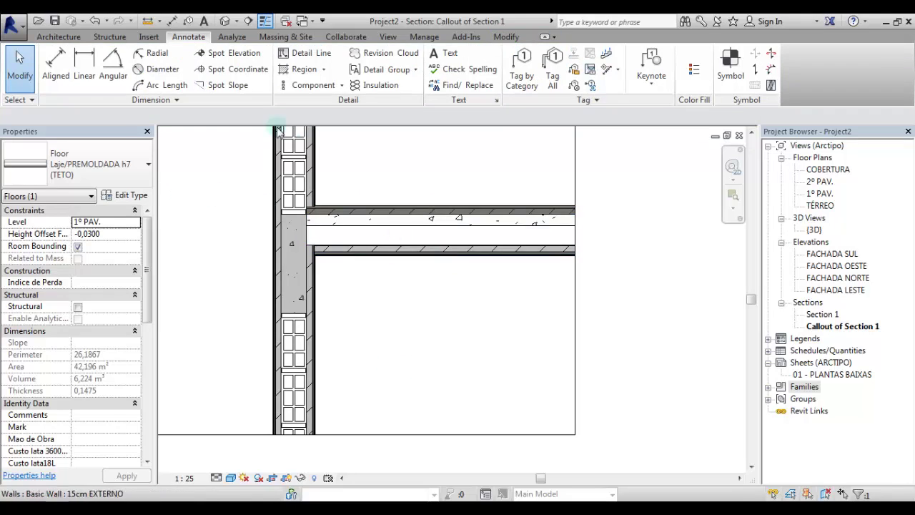
- Place a Laje Treliçada EPS repeating detail as a horizontal line 1.36 m long, starting at the beam's inner face and running along the slab
left_click(143, 165)
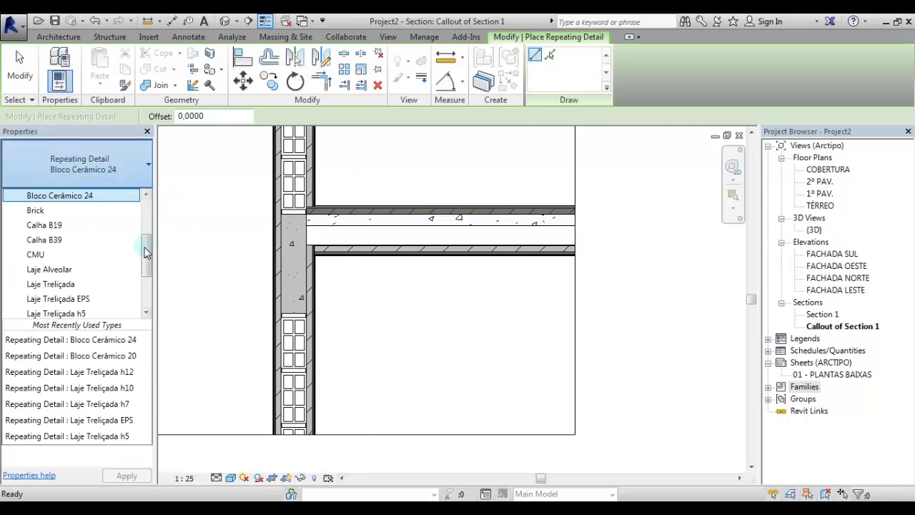
left_click_drag(147, 241, 143, 265)
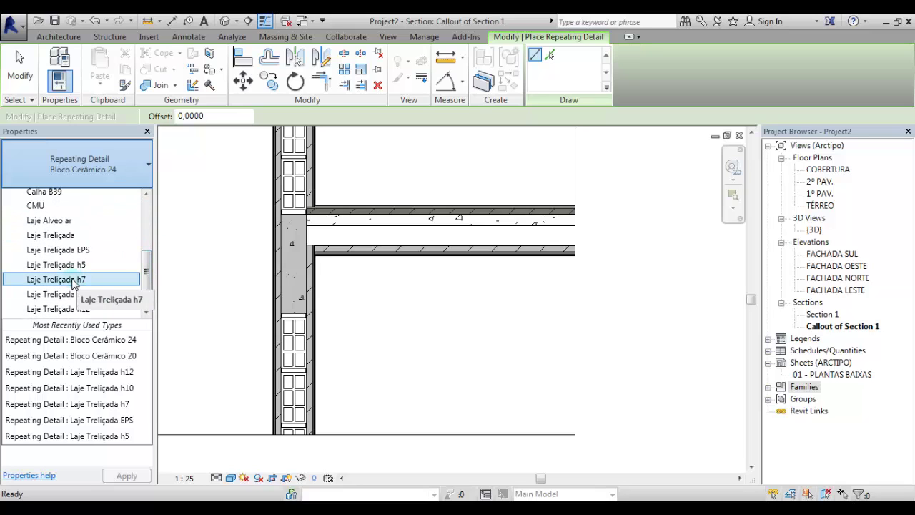
left_click(72, 250)
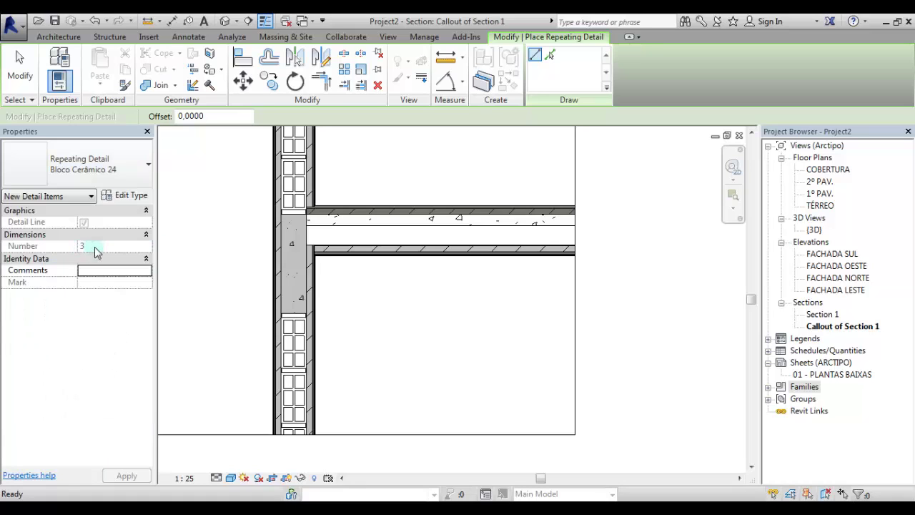
left_click(307, 242)
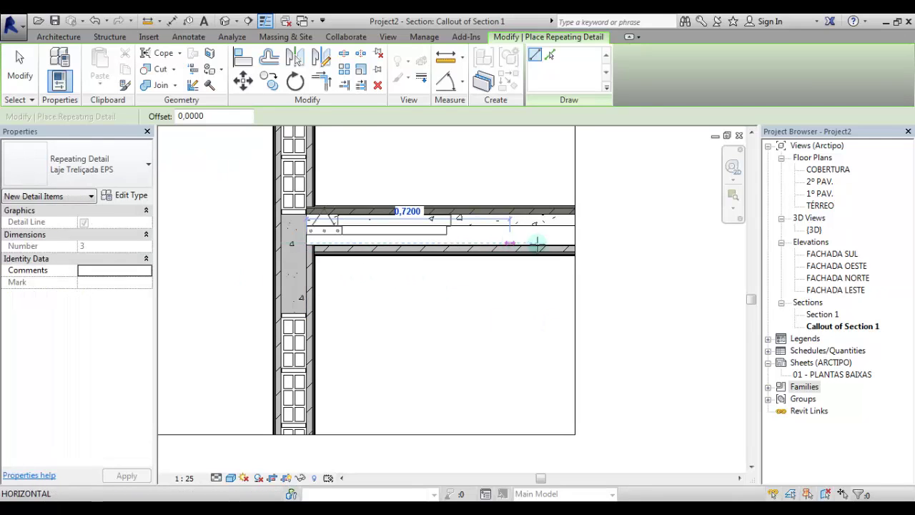
left_click(691, 244)
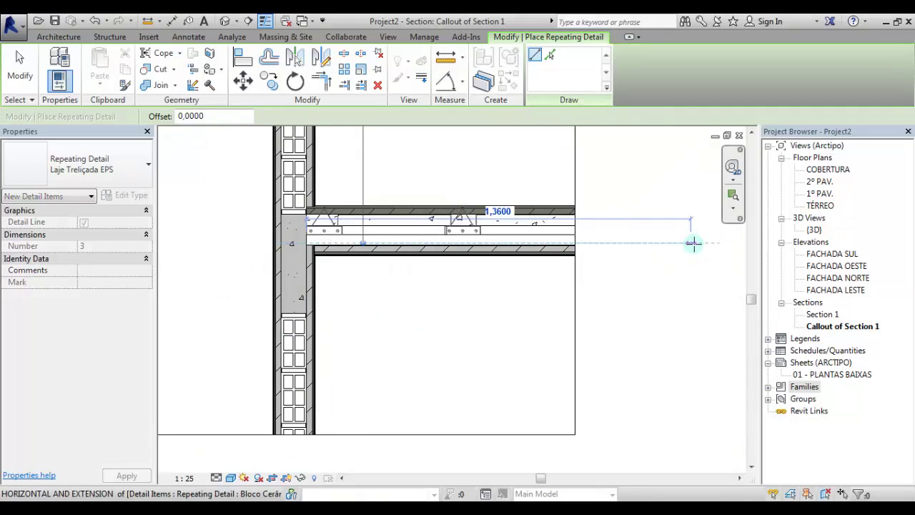
key("Escape")
key("Escape")
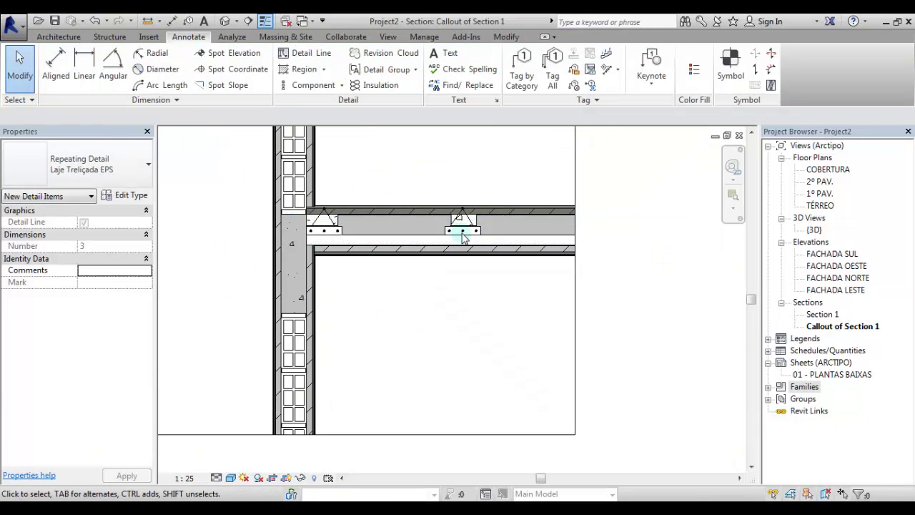
- Move the Laje Treliçada EPS detail straight down so its joists rest on the slab's lower finish layer
left_click(542, 266)
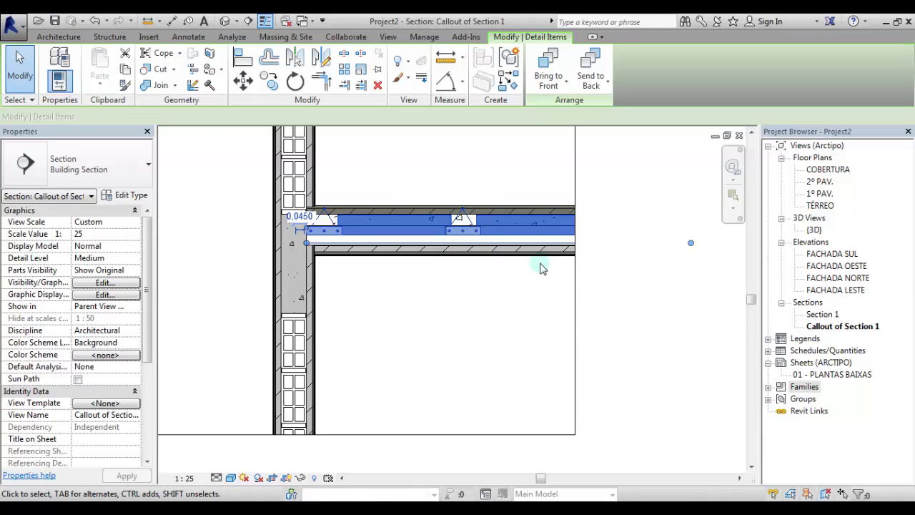
key("m")
key("v")
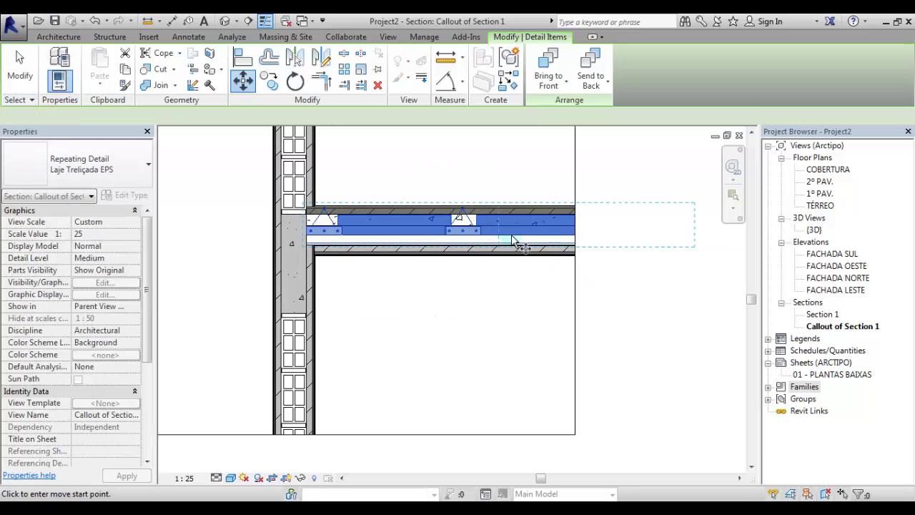
scroll(514, 240, "up", 4)
left_click(517, 238)
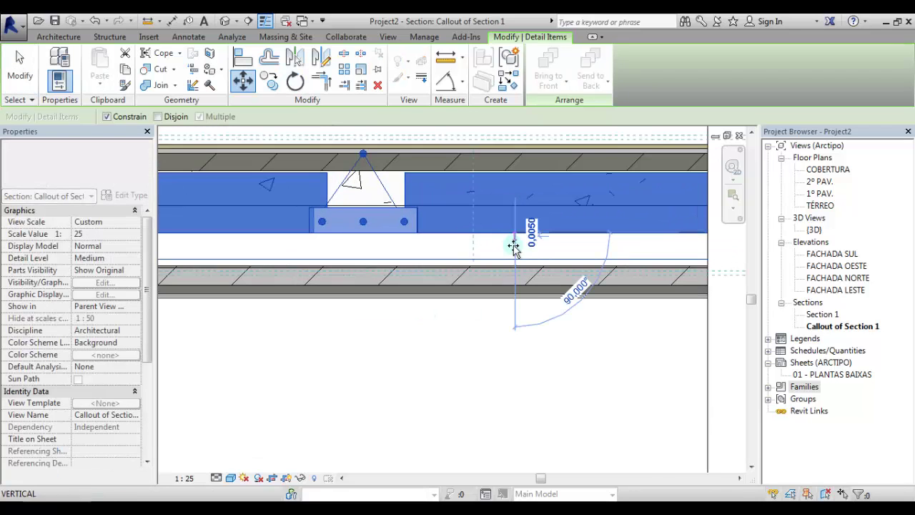
left_click(616, 302)
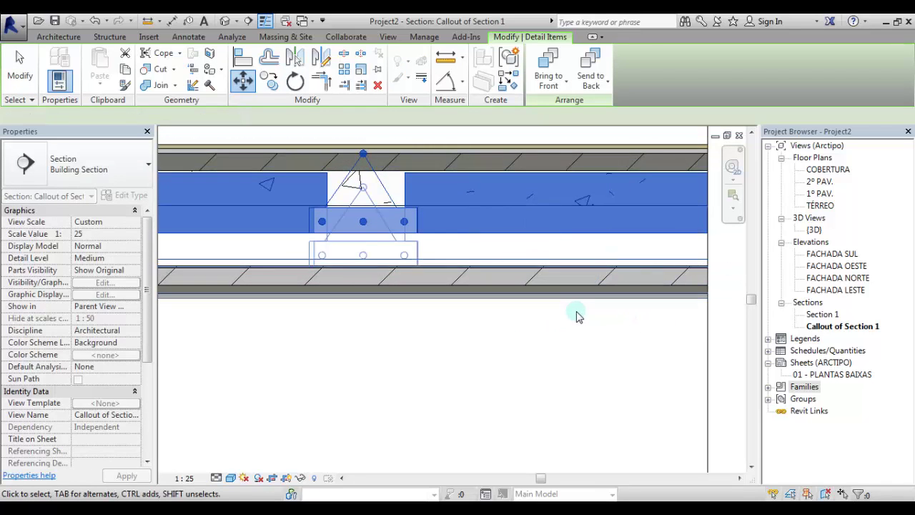
left_click(503, 369)
scroll(565, 286, "down", 4)
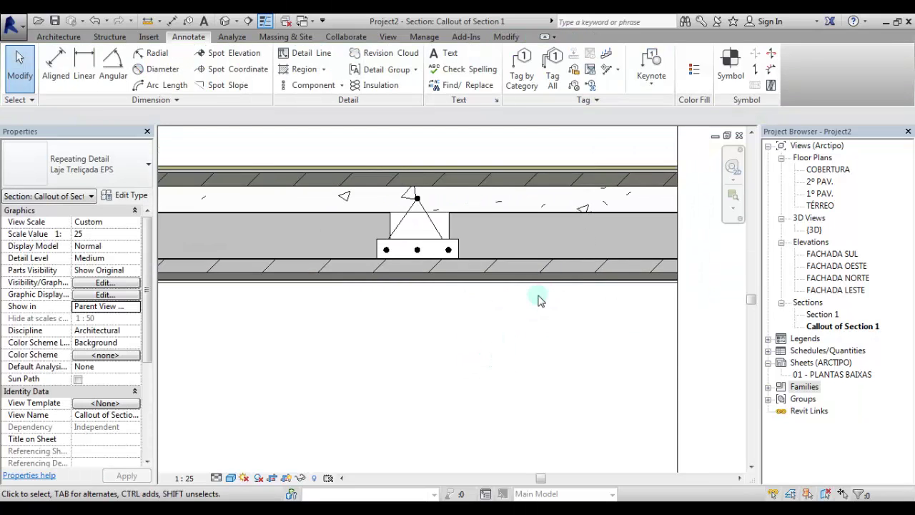
scroll(584, 295, "down", 2)
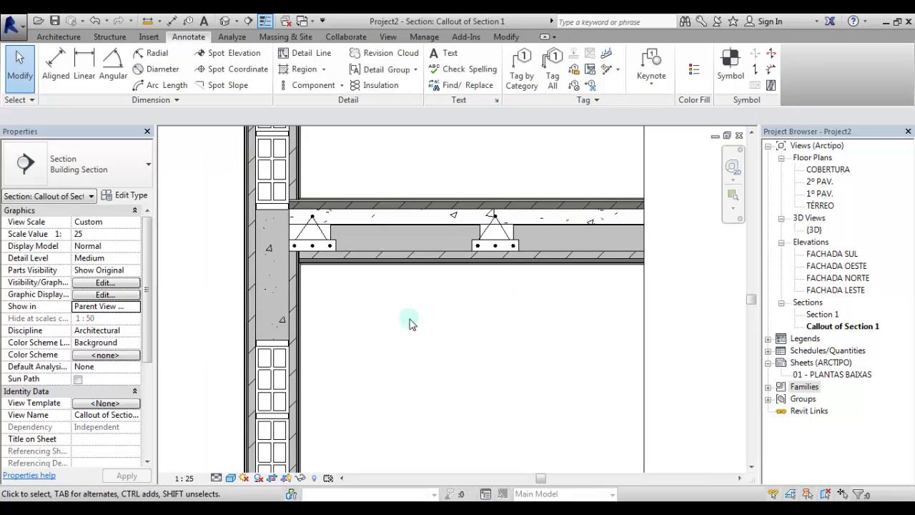
scroll(343, 182, "down", 1)
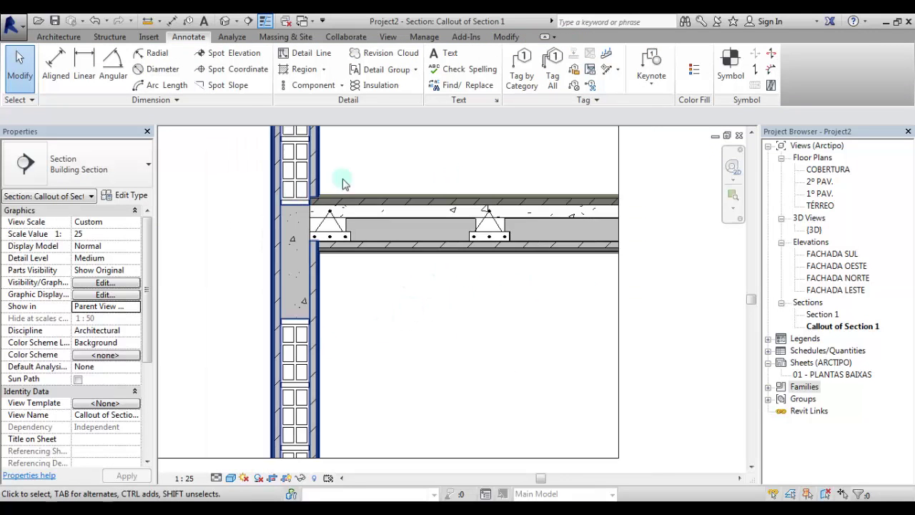
scroll(529, 380, "down", 1)
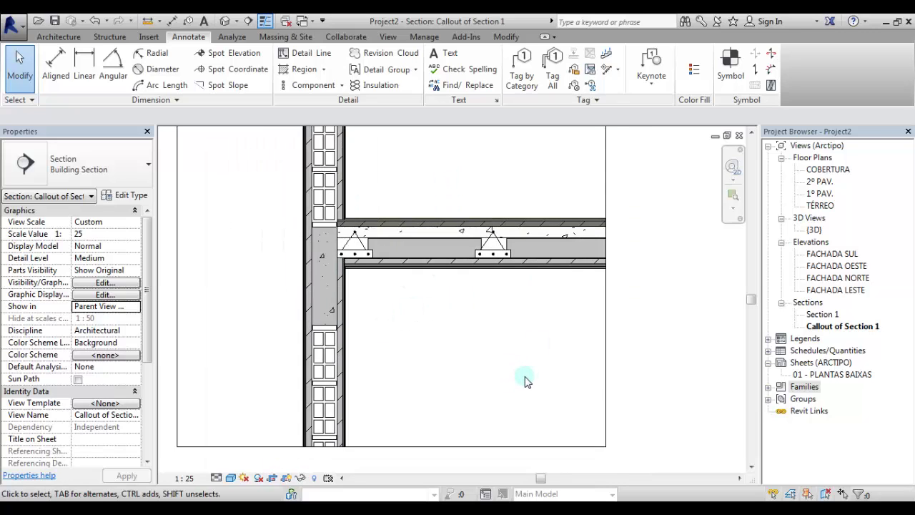
scroll(509, 335, "down", 2)
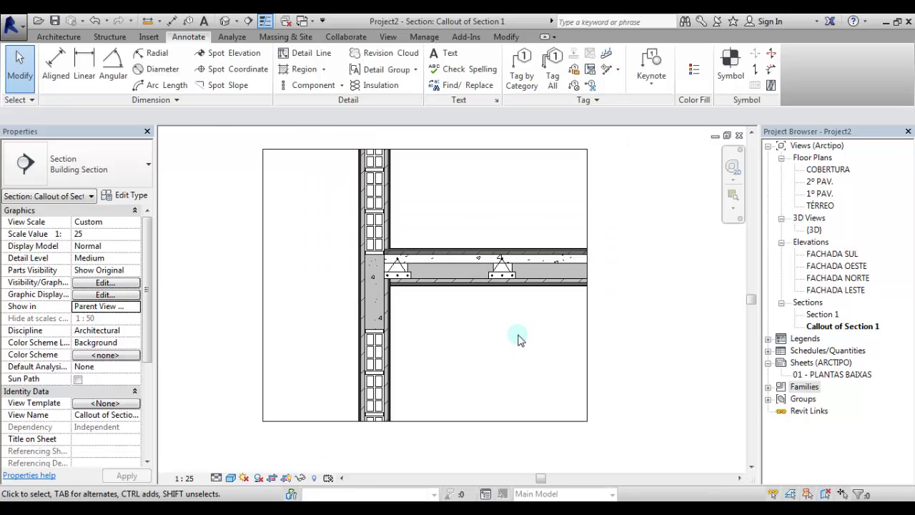
- Open Section 1 to examine the wall and slab junction inside the callout boundary, and return to the Callout of Section 1 view
scroll(464, 318, "up", 1)
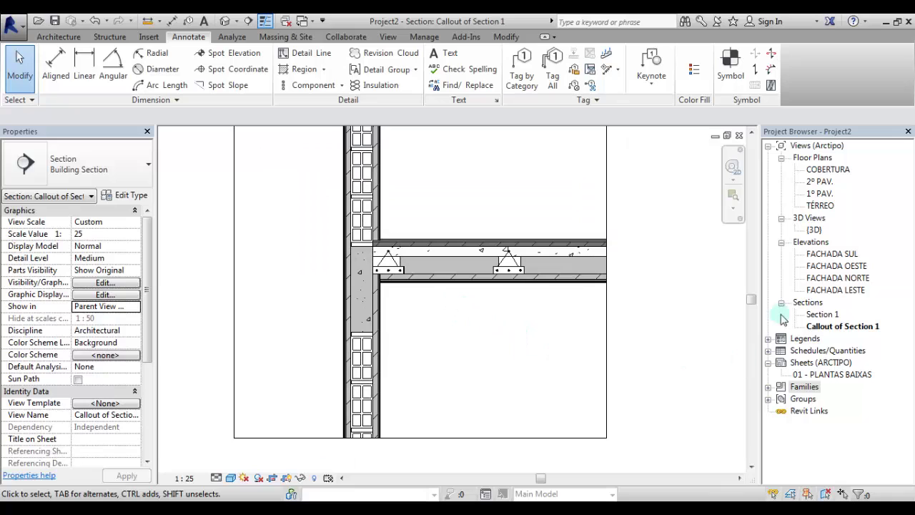
double_click(819, 315)
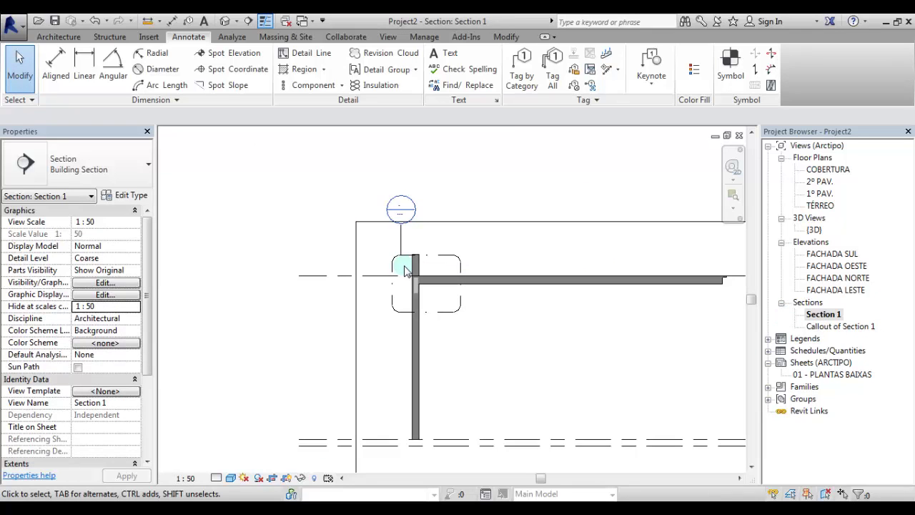
scroll(433, 292, "up", 4)
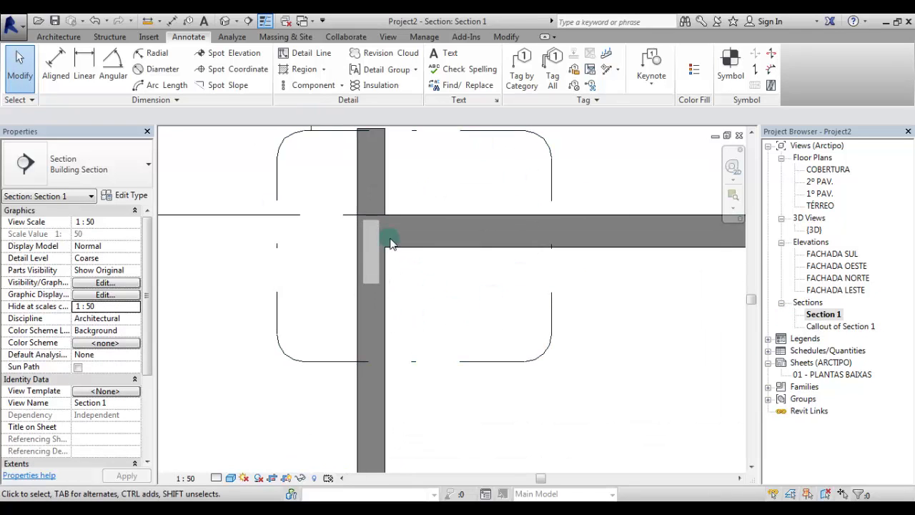
scroll(323, 263, "down", 1)
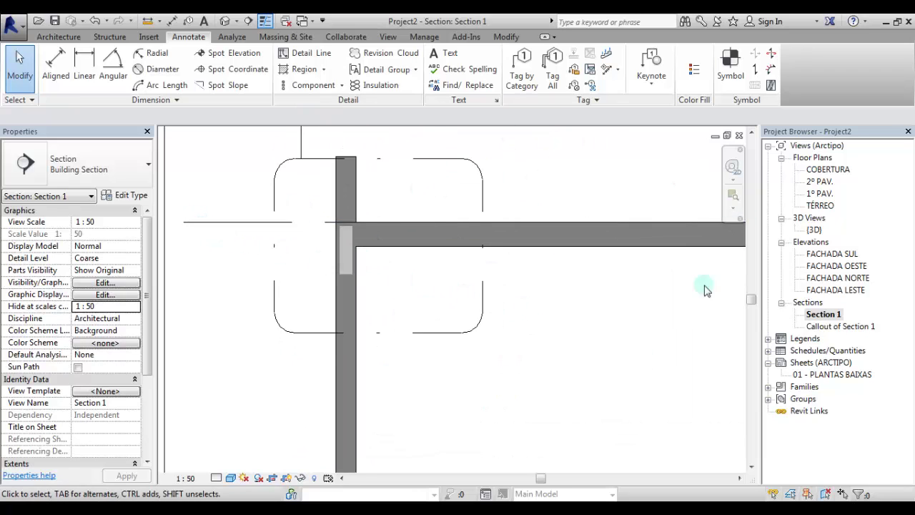
scroll(257, 286, "down", 2)
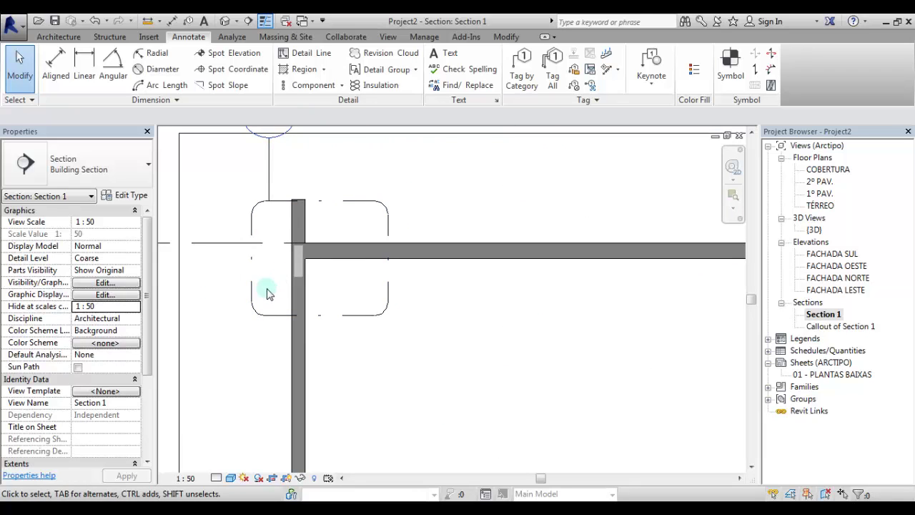
double_click(269, 141)
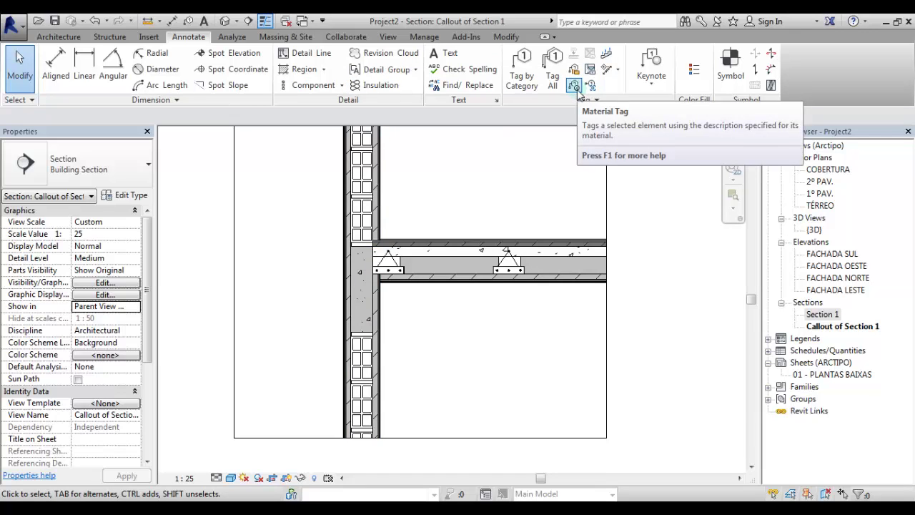
- Place an ALVENARIA DE BLOCO material tag with a free-end horizontal leader on the upper wall's block core, above the view's crop frame
scroll(435, 272, "down", 3)
left_click(576, 86)
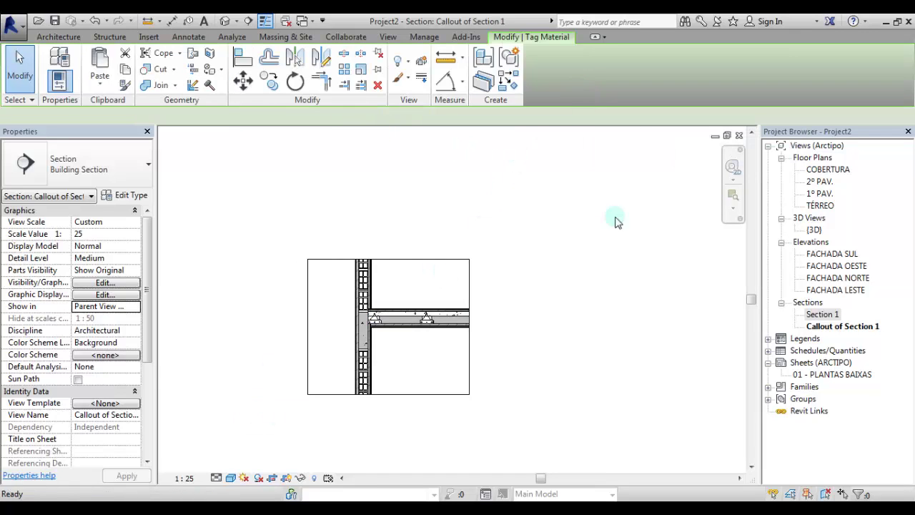
scroll(511, 290, "up", 2)
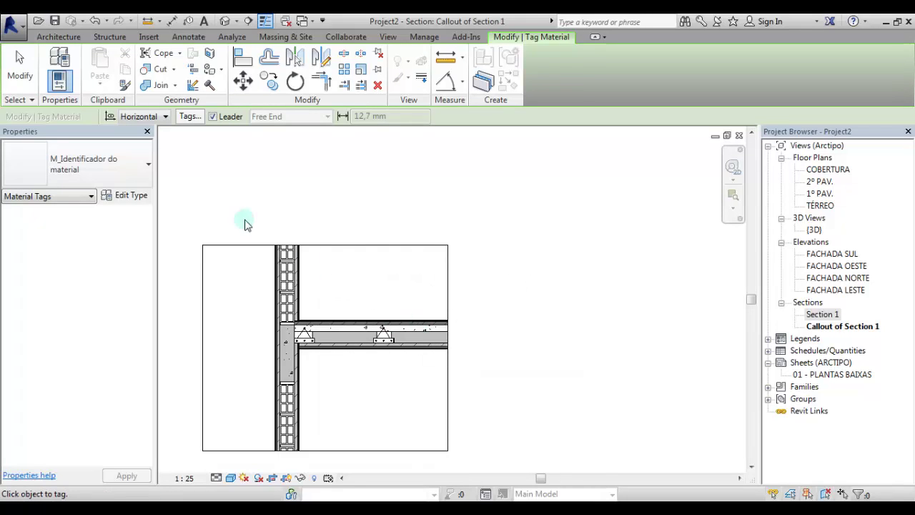
left_click(292, 251)
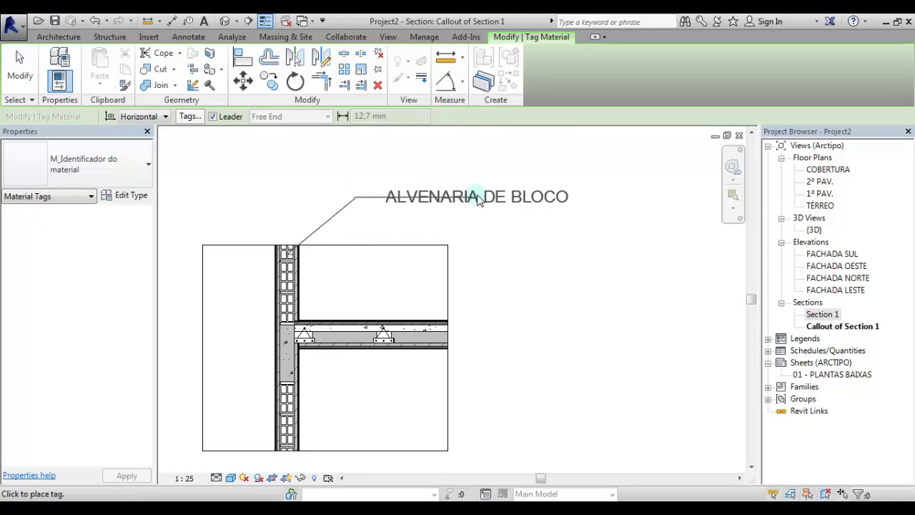
left_click(525, 207)
left_click(17, 57)
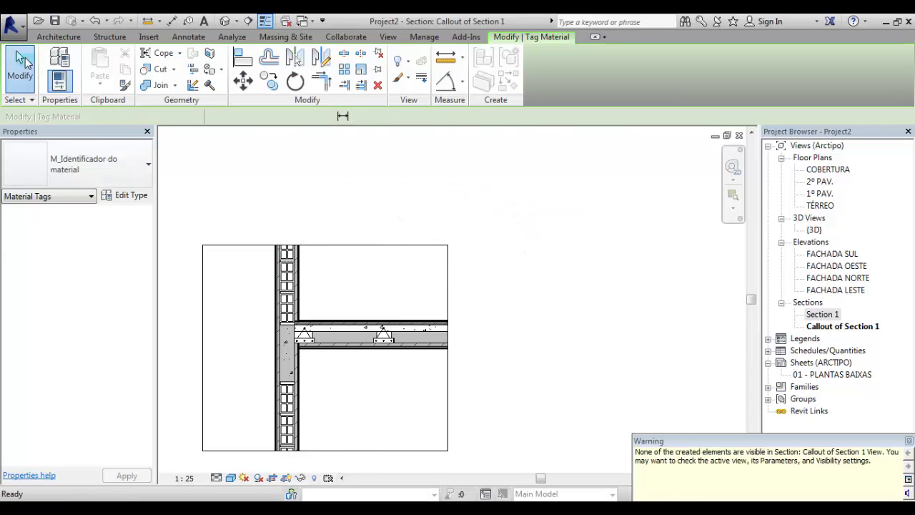
- Enlarge the callout's annotation crop on all four sides so it encloses the material tag, and hide the crop region
left_click(405, 245)
scroll(424, 262, "down", 2)
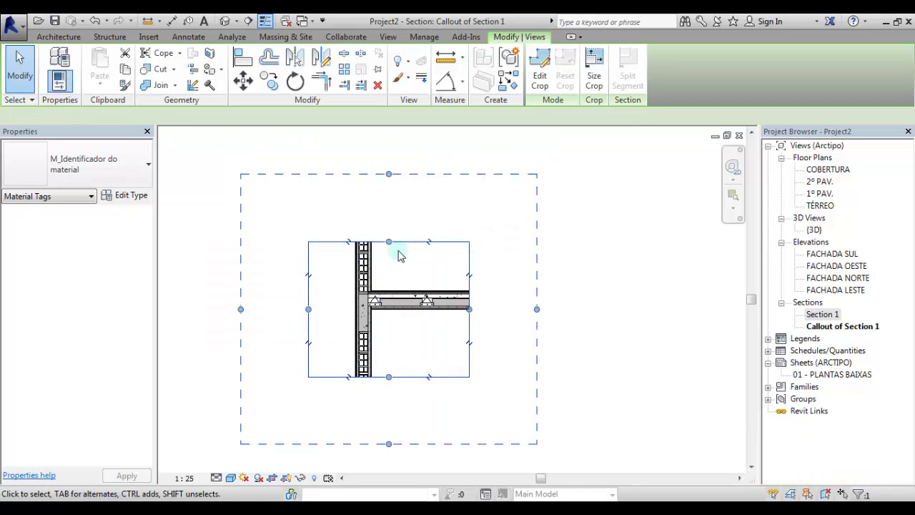
left_click(404, 243)
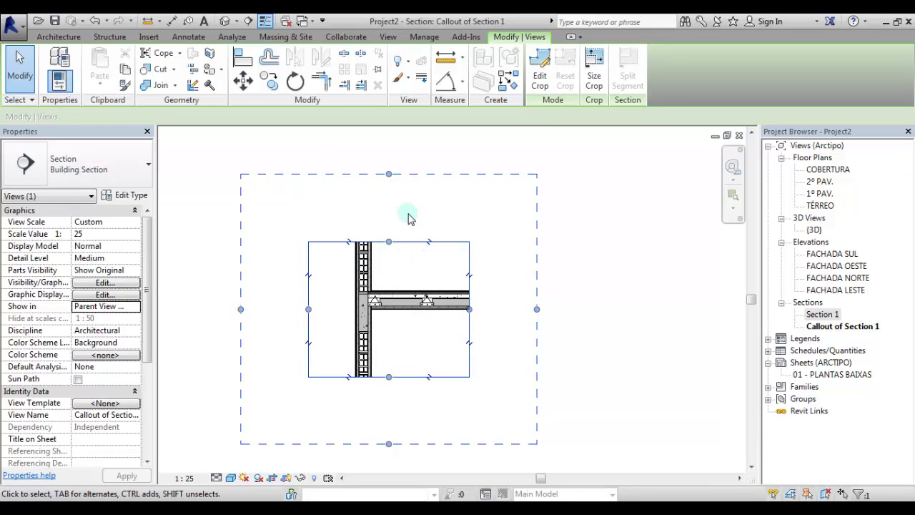
scroll(408, 218, "down", 2)
left_click_drag(399, 203, 405, 165)
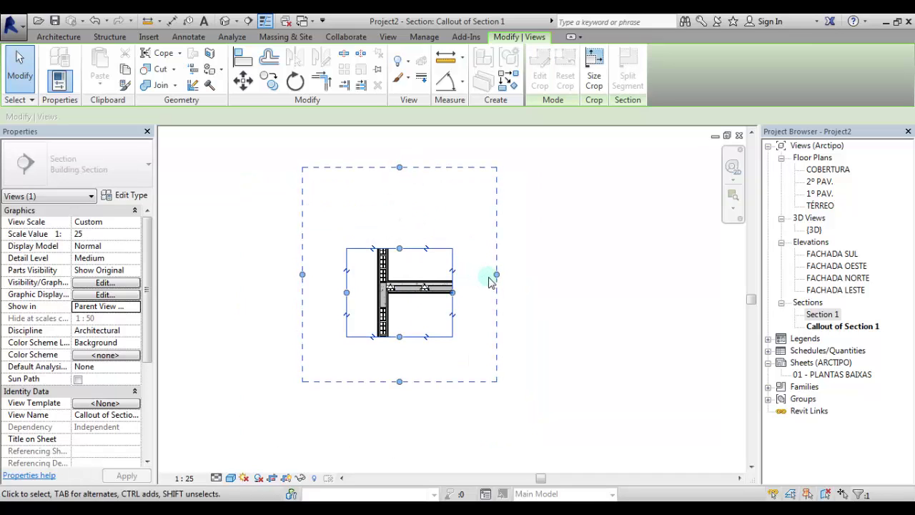
left_click_drag(498, 278, 627, 276)
mouse_move(469, 427)
left_mouse_down()
mouse_move(471, 408)
mouse_move(468, 419)
left_mouse_up()
left_click_drag(302, 293, 221, 290)
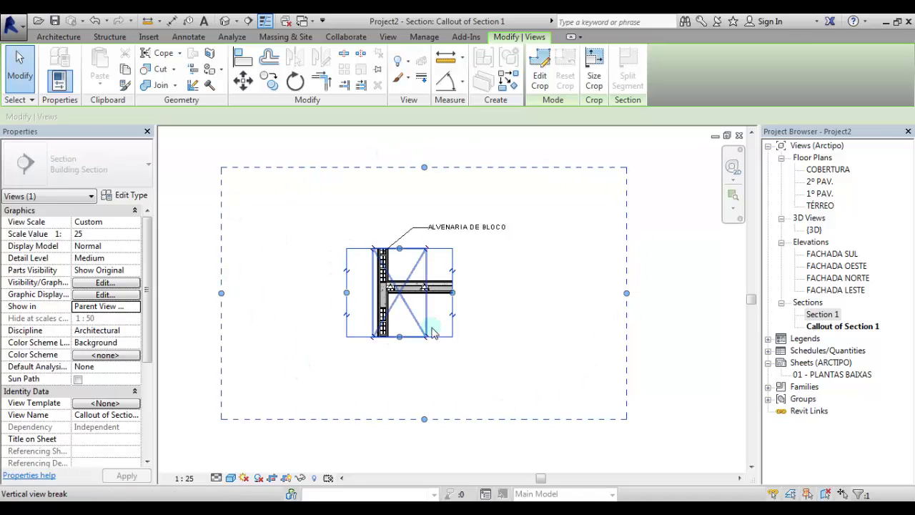
left_click(400, 309)
scroll(389, 289, "up", 5)
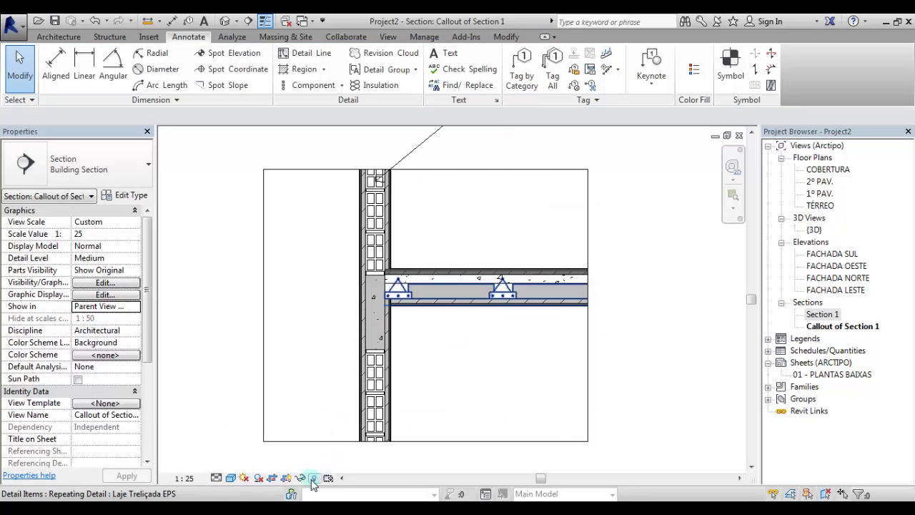
left_click(300, 478)
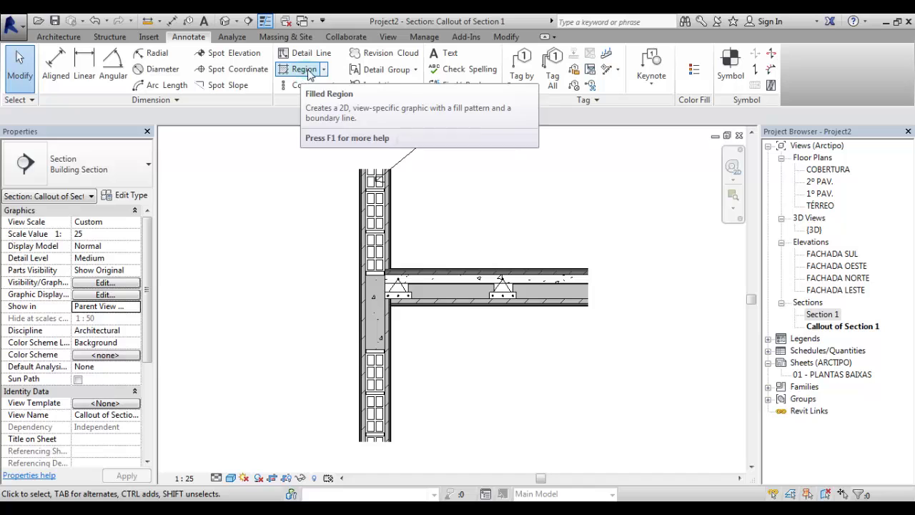
- Place three M_Linha de parada break lines, one across each wall end and one rotated across the slab's free end
left_click(342, 86)
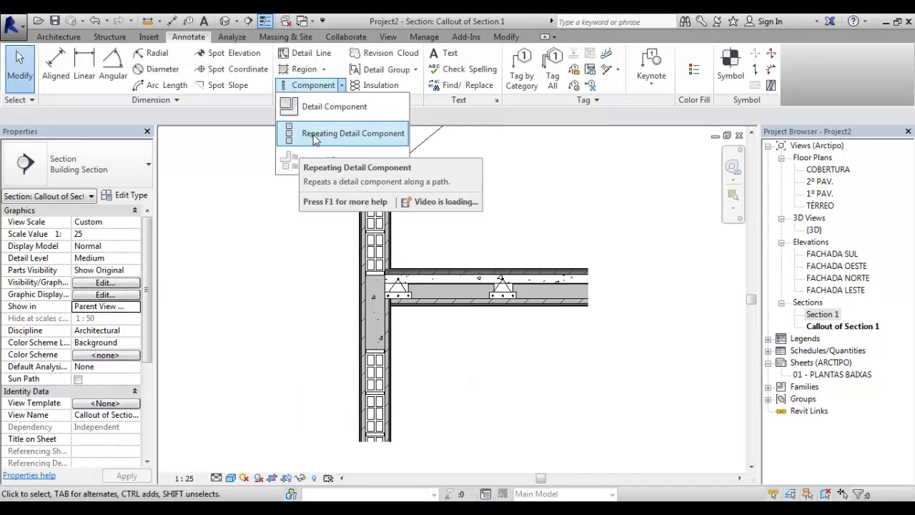
left_click(330, 108)
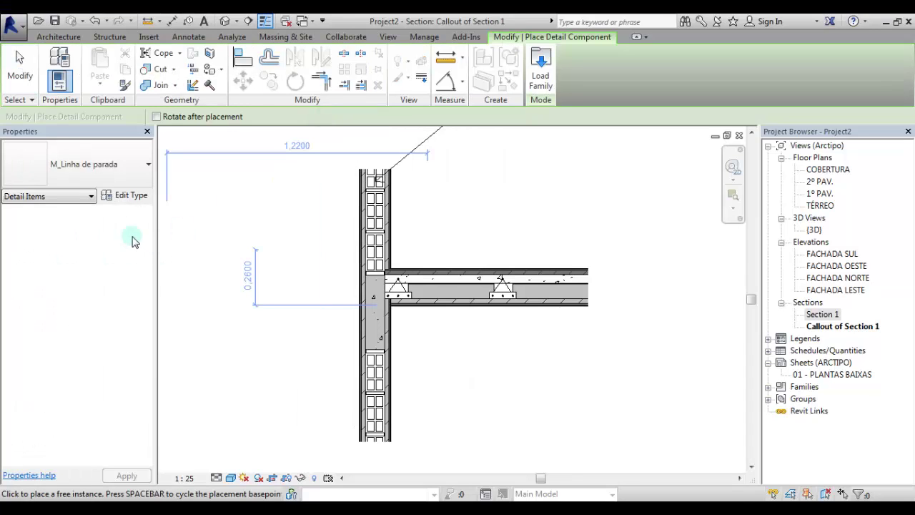
left_click(437, 199)
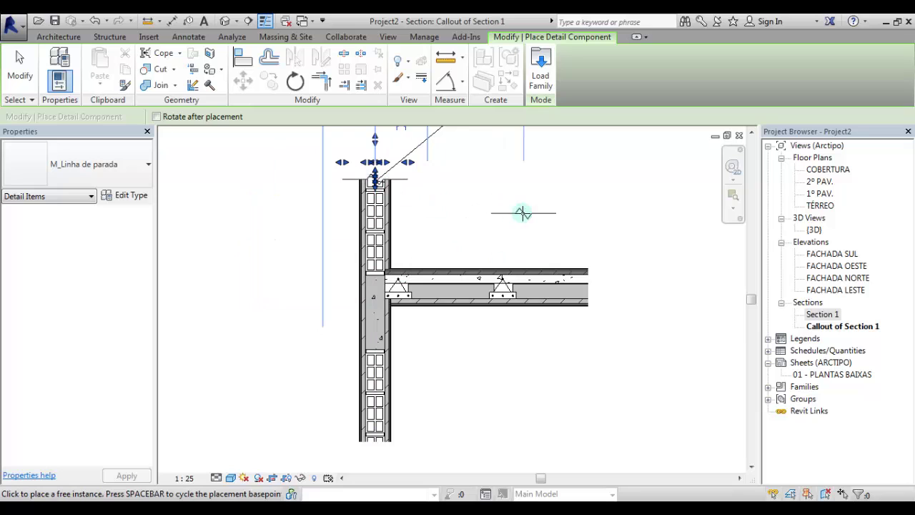
left_click(375, 402)
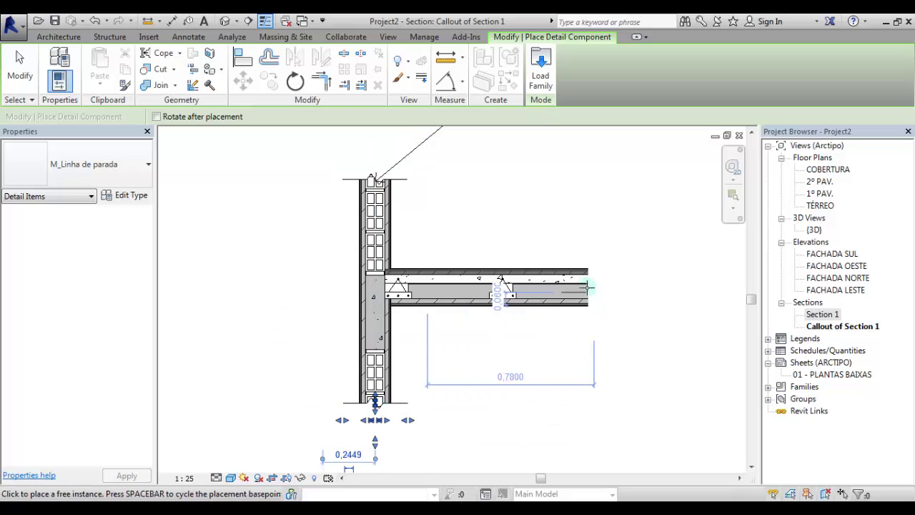
left_click(576, 288)
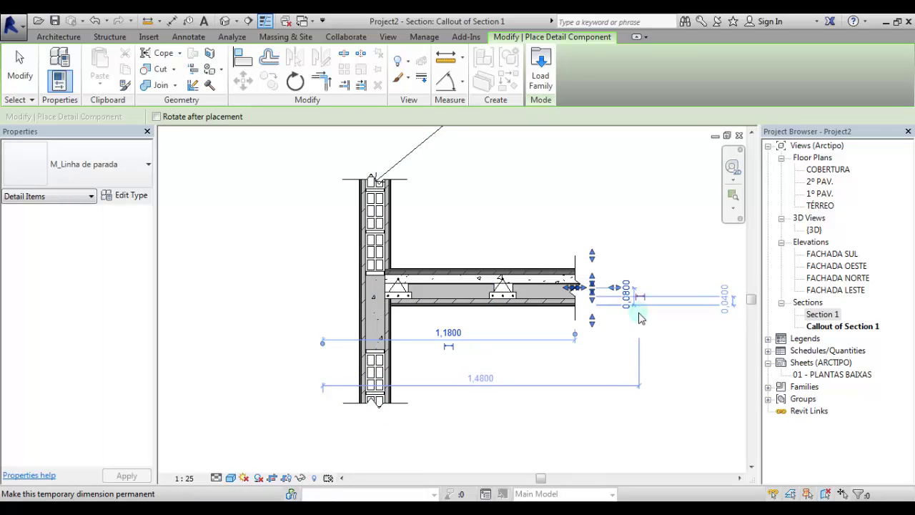
left_click(20, 61)
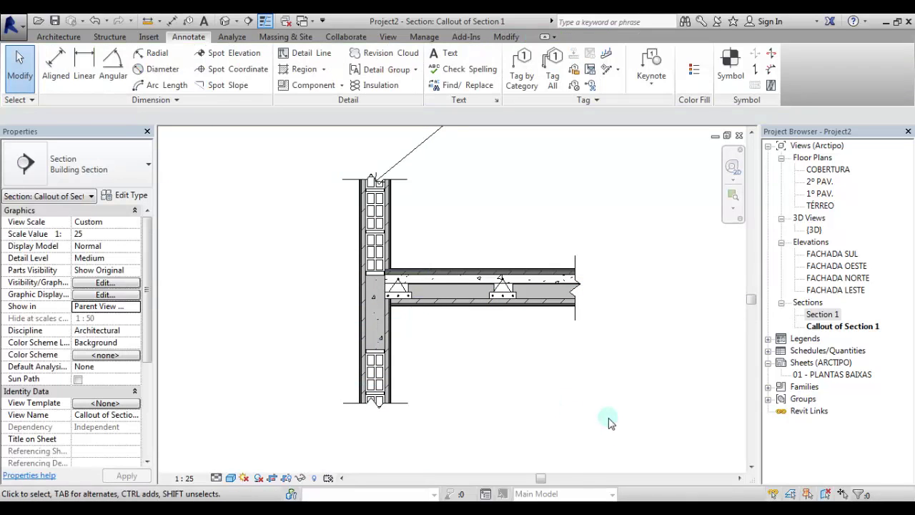
- Deepen the zigzag of the break line at the slab's free end and shift it slightly inward along the slab
scroll(584, 348, "up", 2)
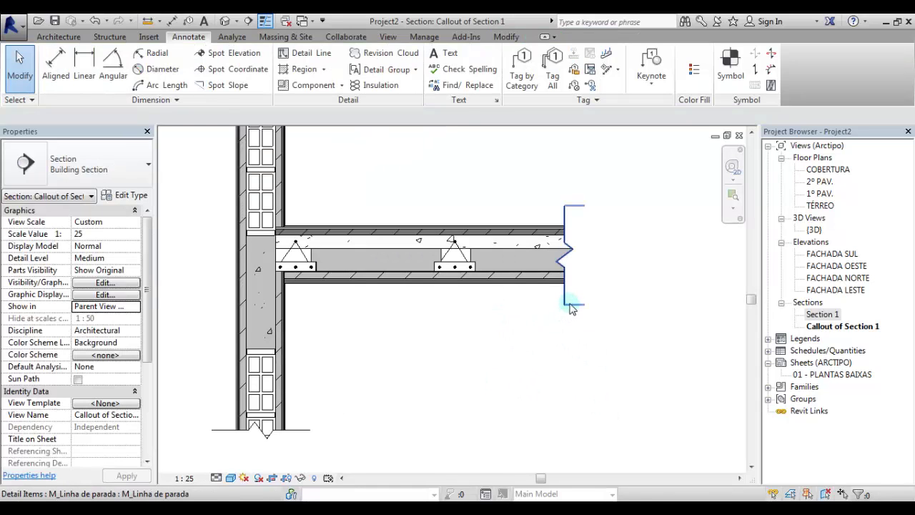
left_click(571, 306)
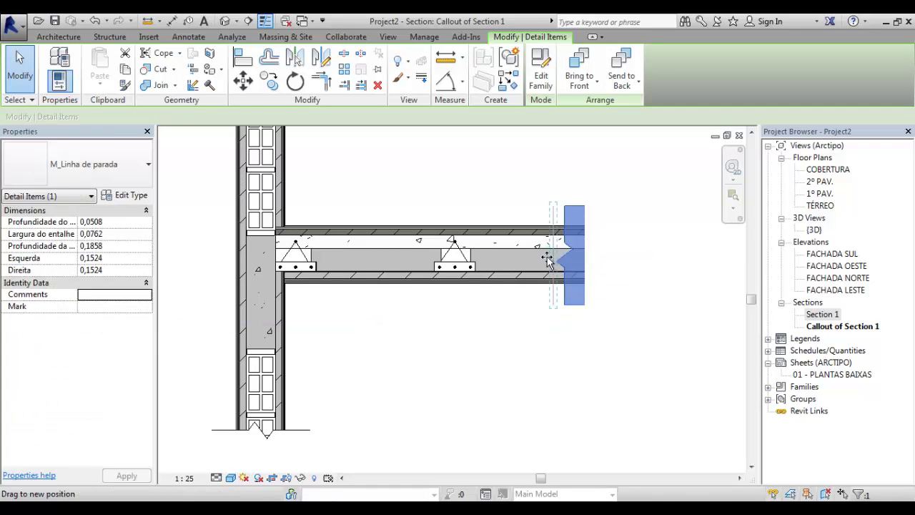
left_click(572, 336)
scroll(565, 268, "down", 1)
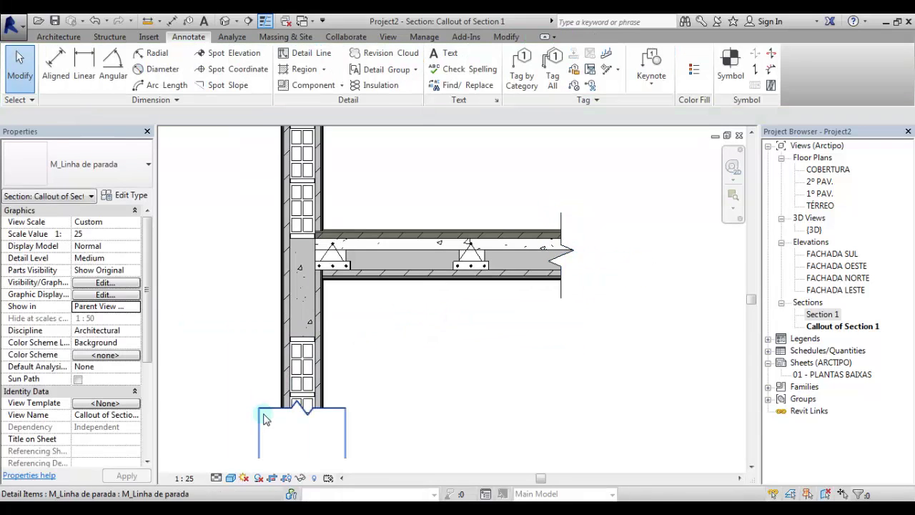
- Deepen the zigzag of the break line at the lower wall's end and shift it slightly up the wall
scroll(263, 419, "up", 2)
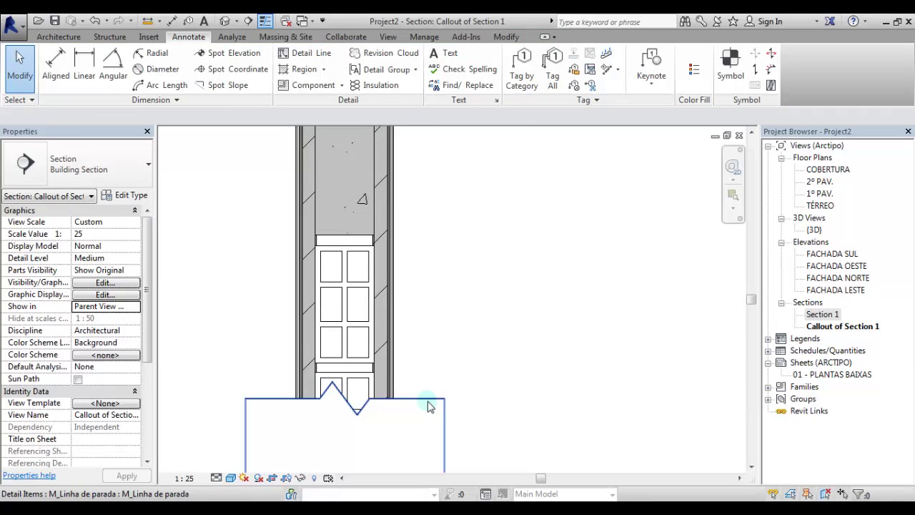
left_click(358, 386)
mouse_move(345, 386)
left_mouse_down()
mouse_move(378, 351)
mouse_move(400, 351)
left_mouse_up()
left_click(510, 351)
scroll(521, 372, "down", 2)
scroll(503, 395, "down", 1)
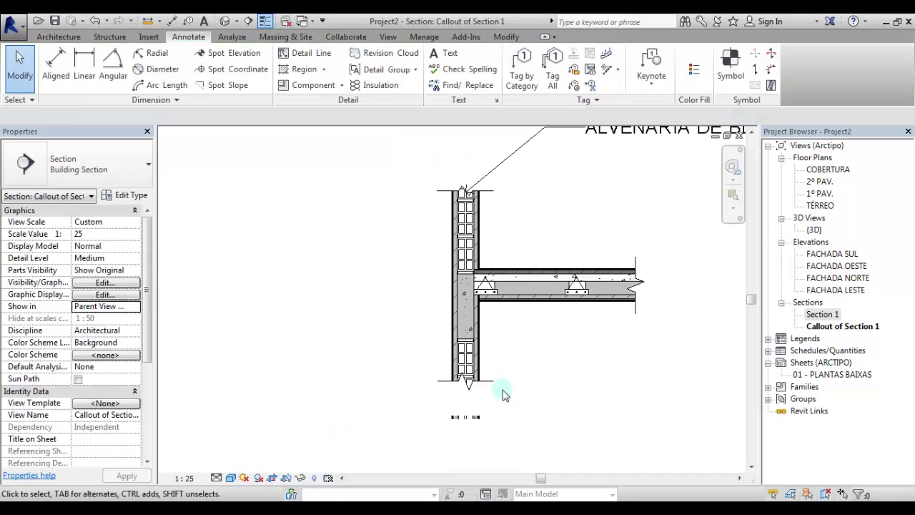
- Deepen the zigzag of the break line at the upper wall's end and nudge it slightly down the wall
scroll(501, 215, "up", 2)
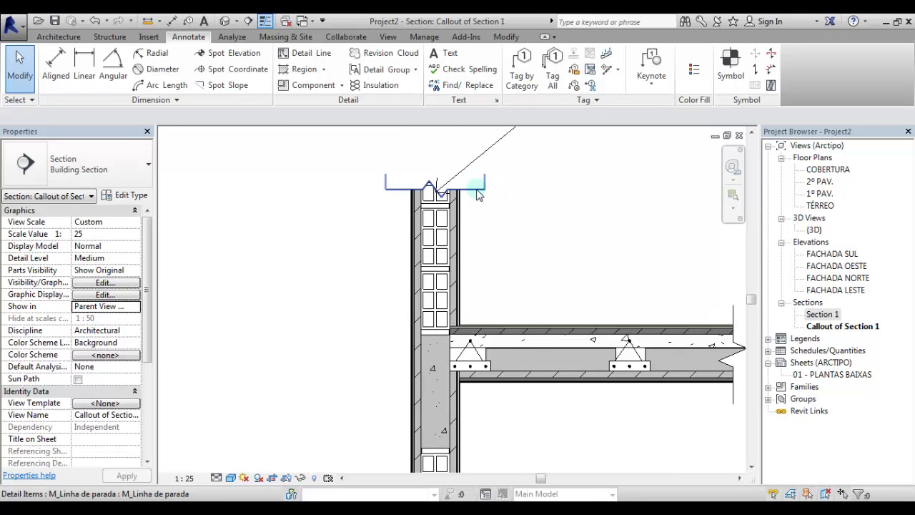
left_click(478, 195)
key("Down")
left_click(241, 234)
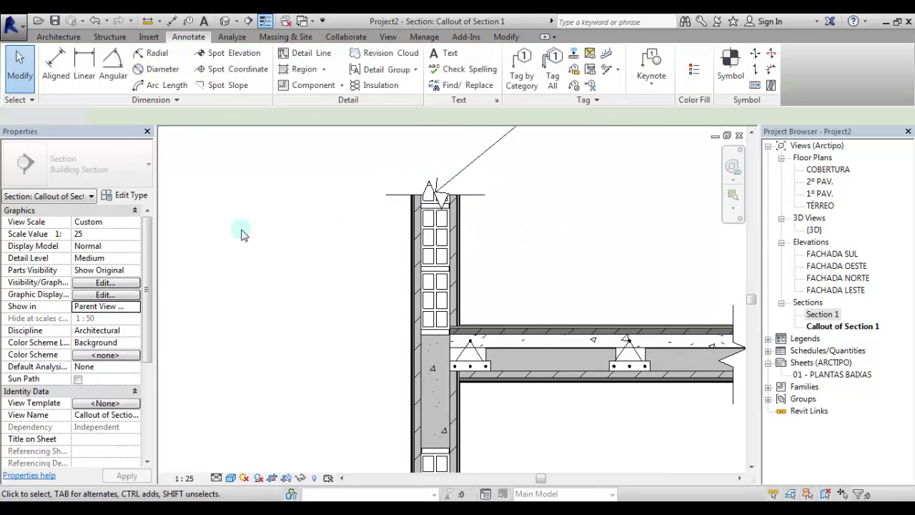
- Examine the floor slab and the Laje Treliçada EPS joists between the beam and the slab's break line
scroll(247, 230, "down", 1)
scroll(493, 405, "up", 1)
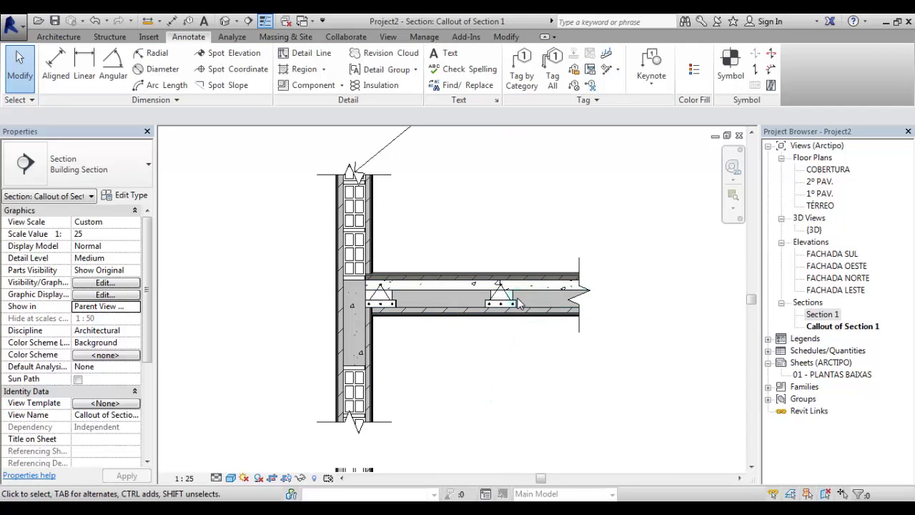
left_click(498, 343)
scroll(500, 339, "up", 2)
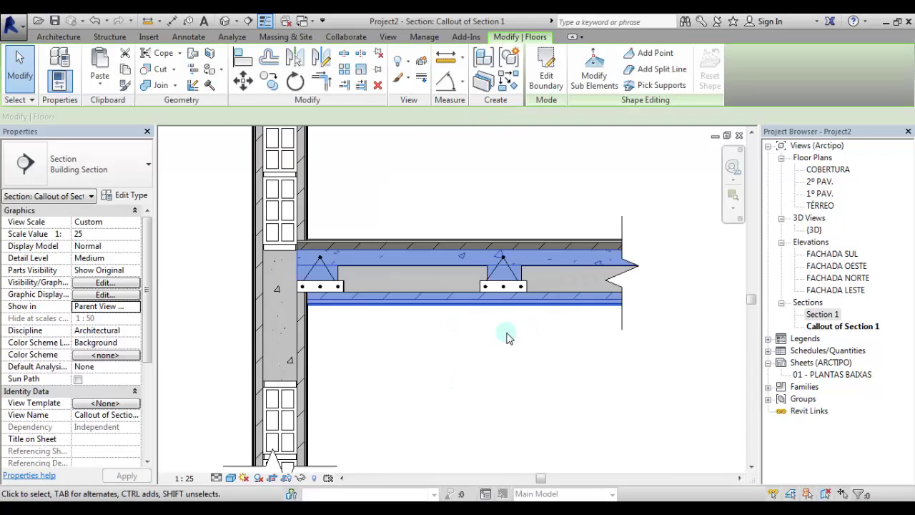
key("Escape")
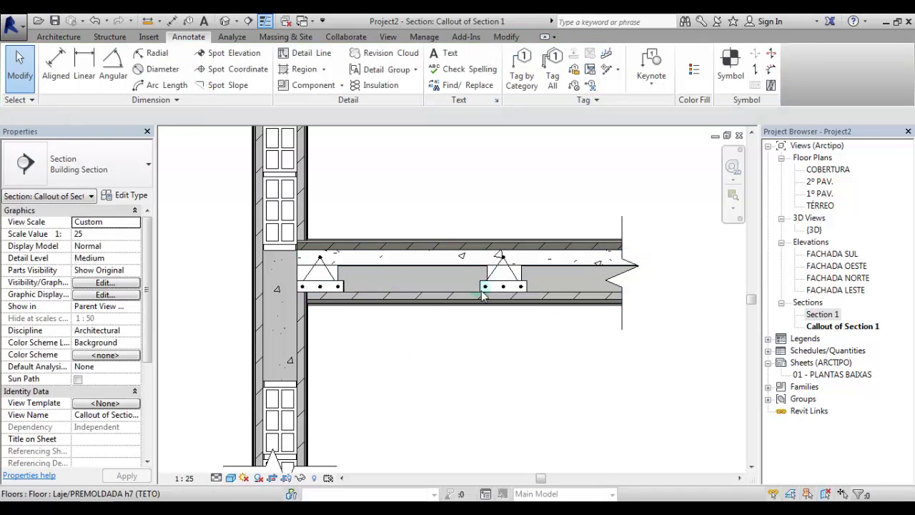
left_click(328, 284)
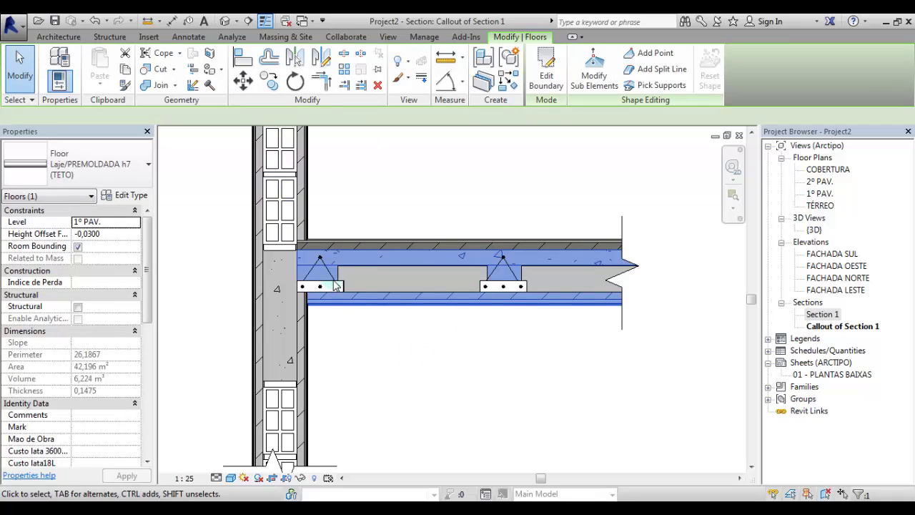
left_click(361, 347)
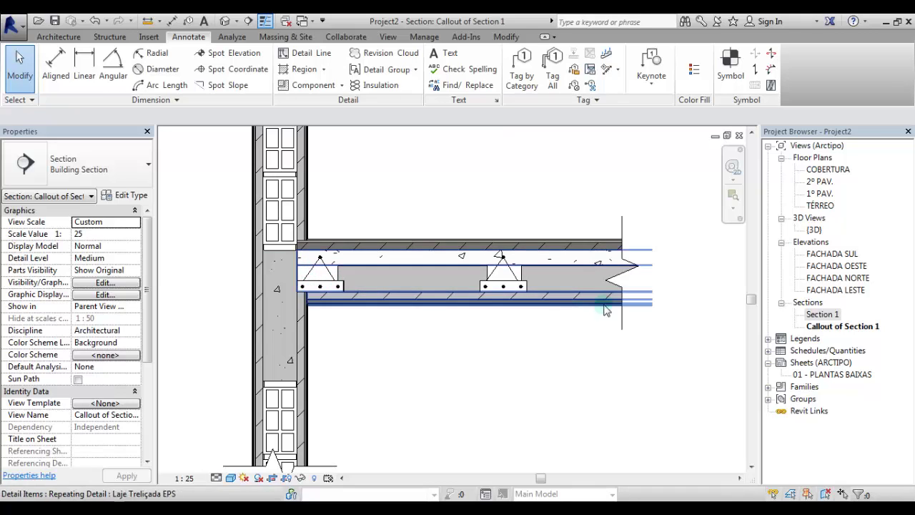
left_click(515, 278)
left_click(356, 372)
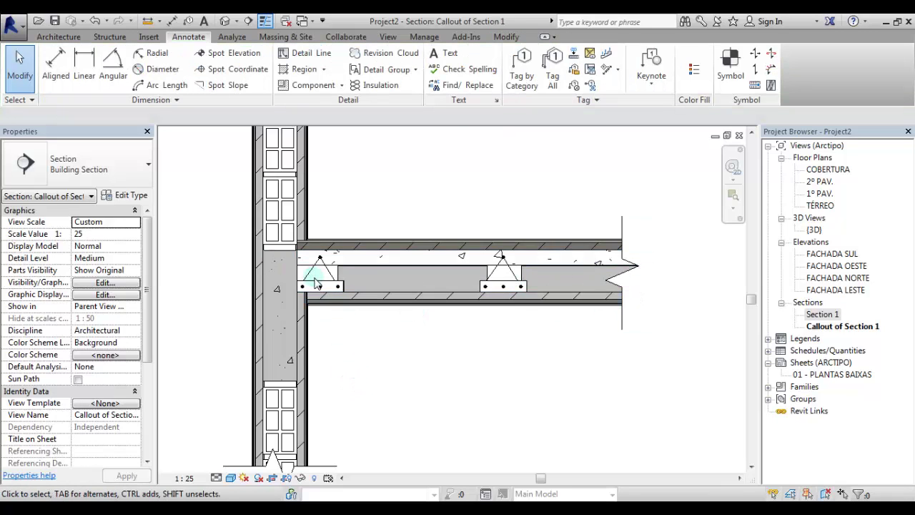
- Change the repeating joist detail in the floor slab to the Laje Treliçada h5 type
left_click(342, 308)
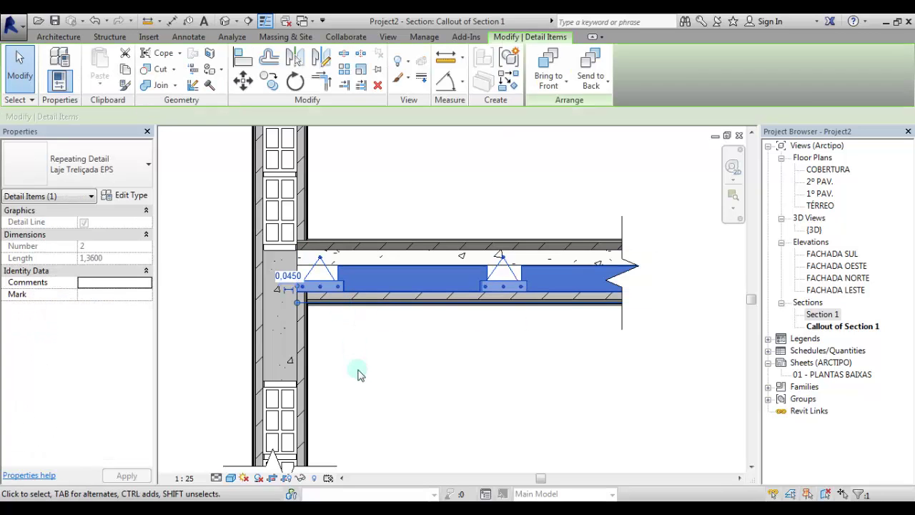
left_click(131, 176)
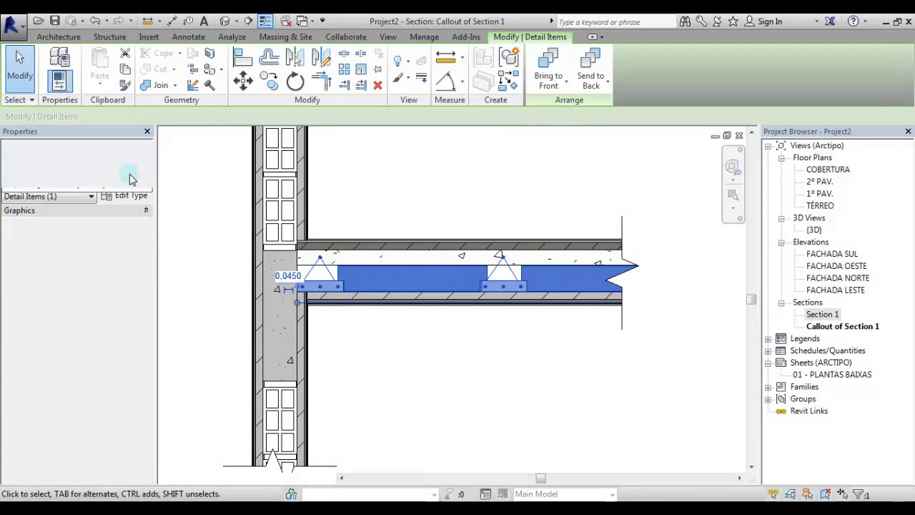
left_click(72, 224)
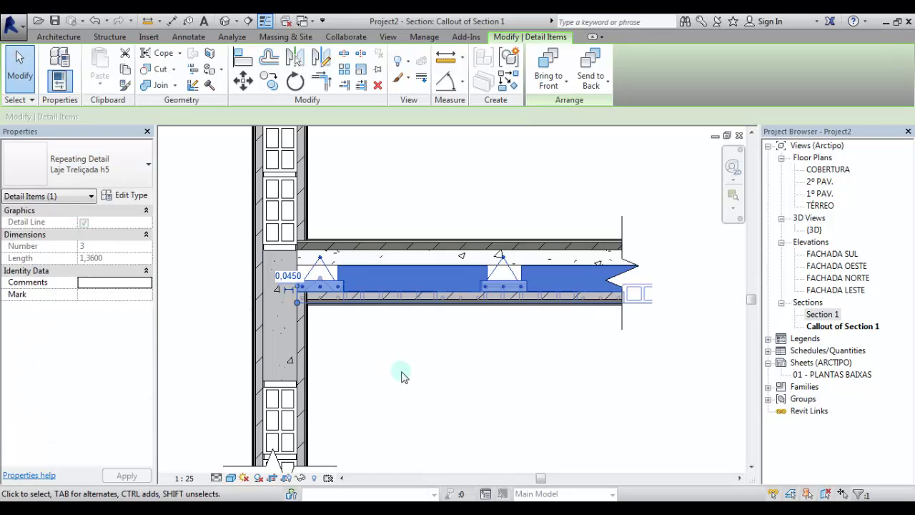
- Change the structural floor slab's type to Laje/PREMOLDADA h5 (TETO)
left_click(440, 270)
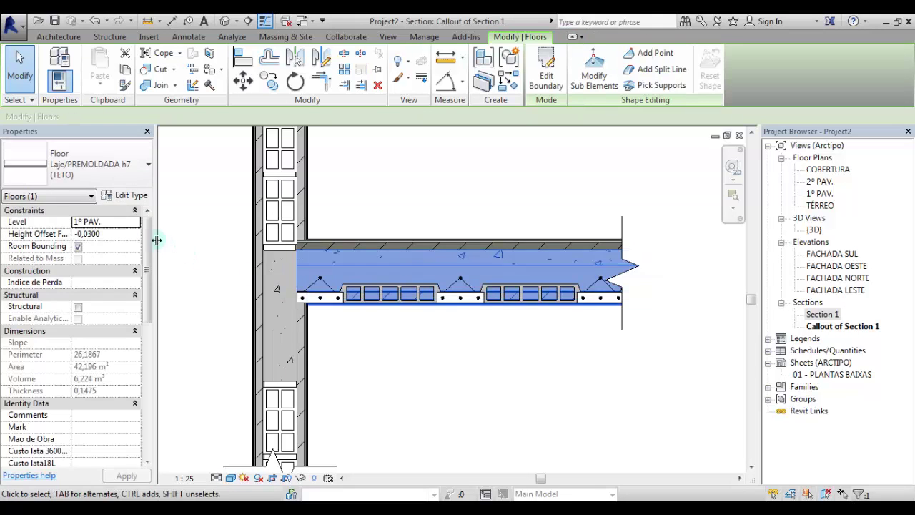
left_click(135, 176)
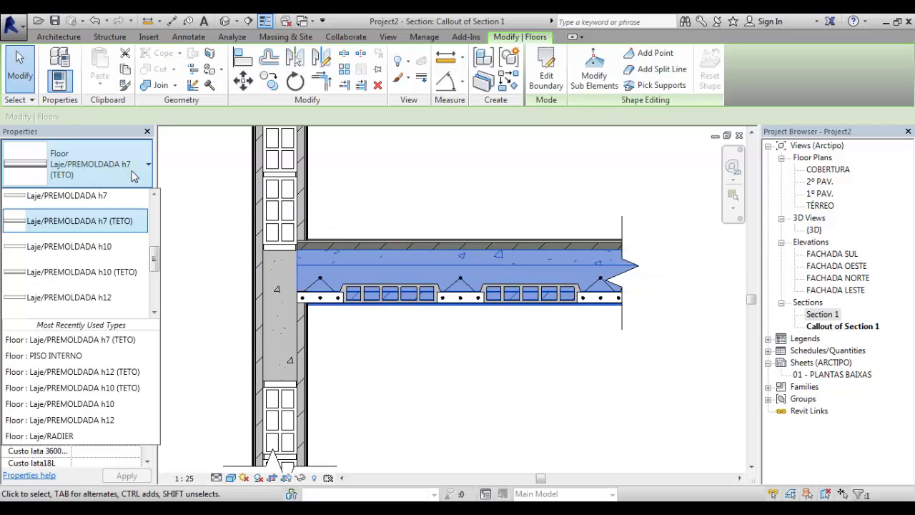
scroll(121, 238, "up", 1)
left_click(111, 213)
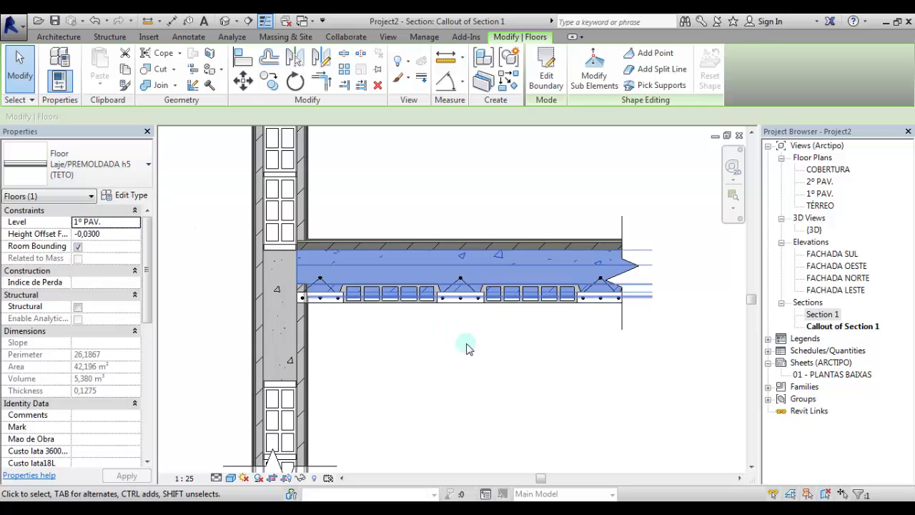
left_click(466, 348)
- Move the joist detail up to sit on the slab's ceiling layer and nudge it flush against the beam's face
left_click(425, 290)
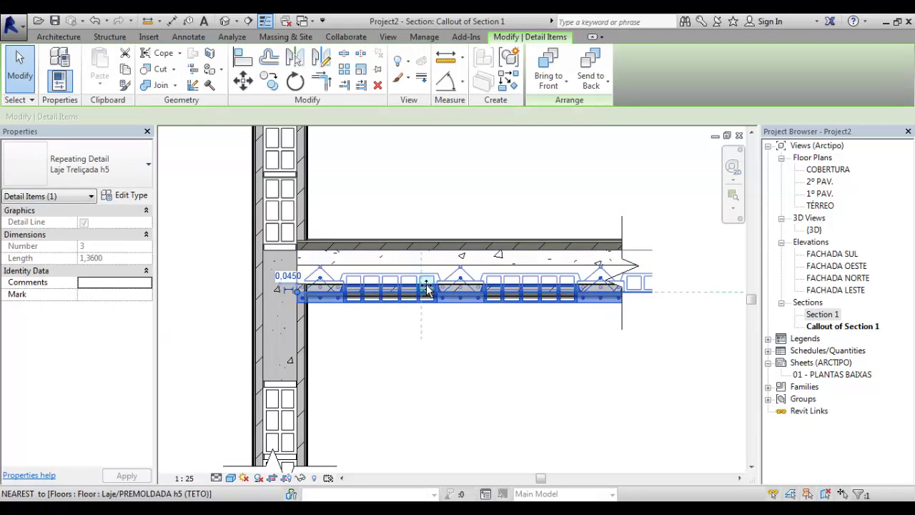
left_click_drag(427, 288, 427, 270)
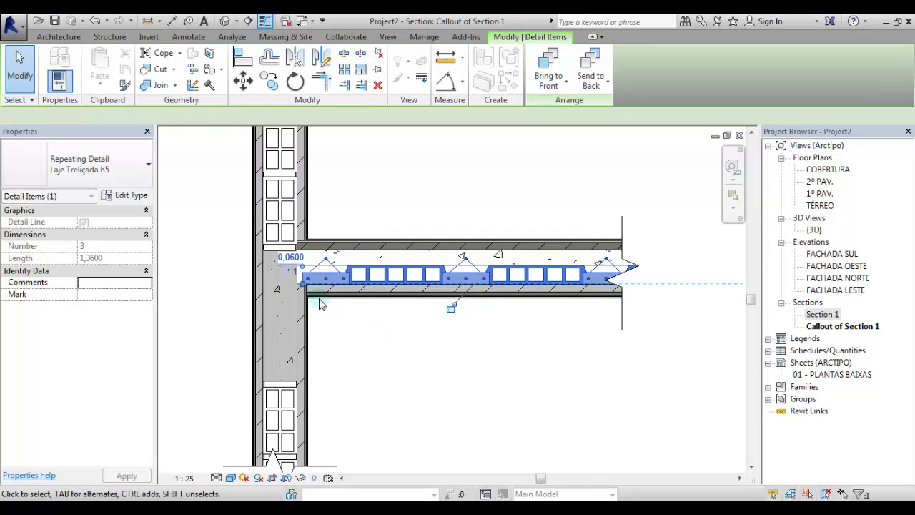
scroll(320, 303, "up", 3)
key("Left")
key("Left")
key("Left")
key("Left")
key("Left")
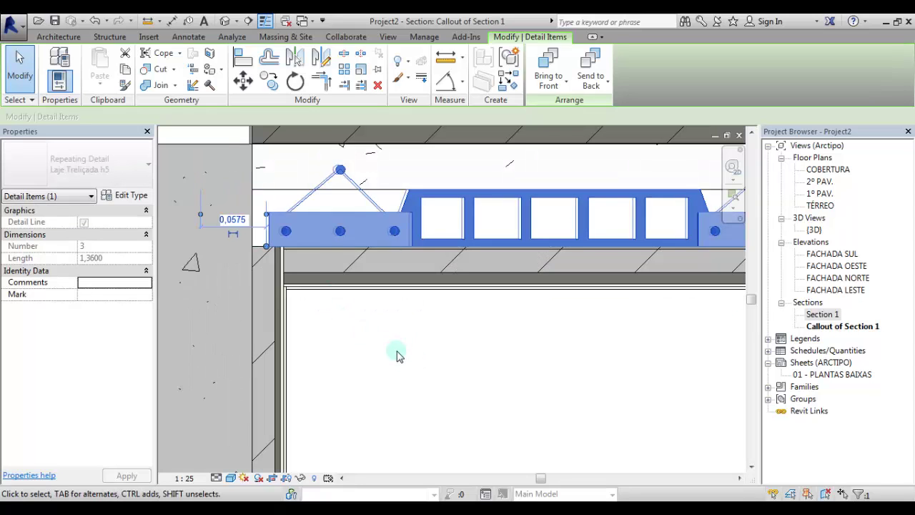
key("Left")
key("Left")
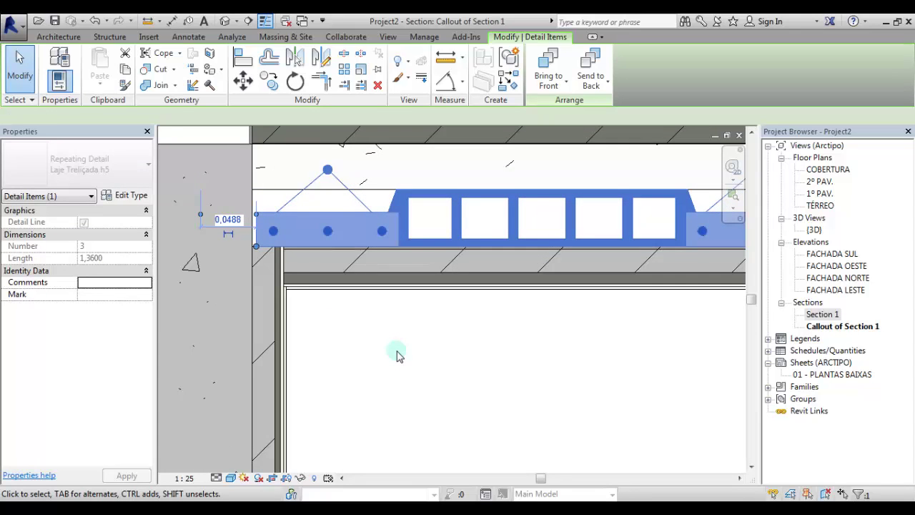
left_click(405, 365)
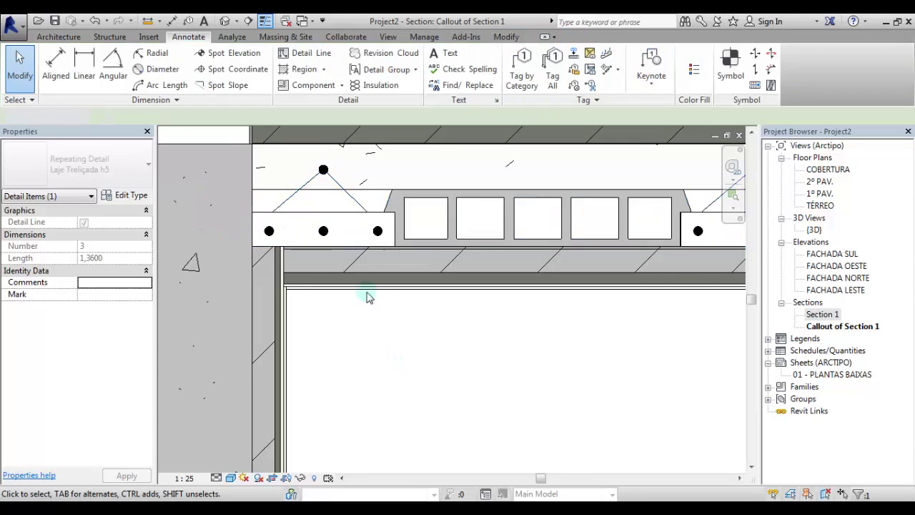
scroll(368, 358, "down", 3)
scroll(418, 328, "down", 2)
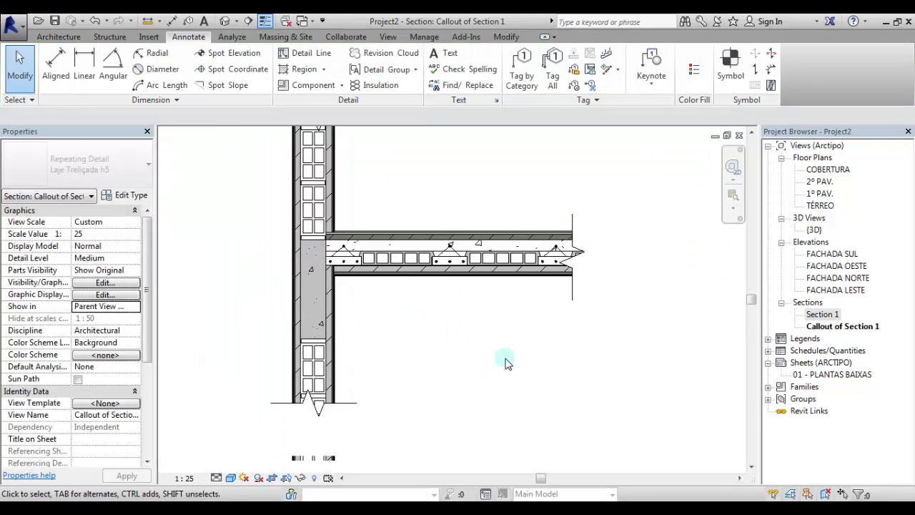
left_click(500, 236)
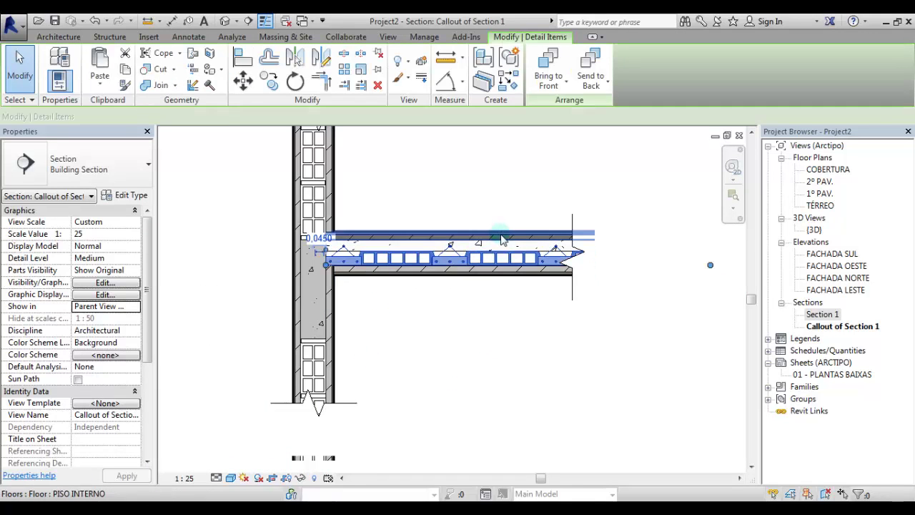
left_click(530, 227)
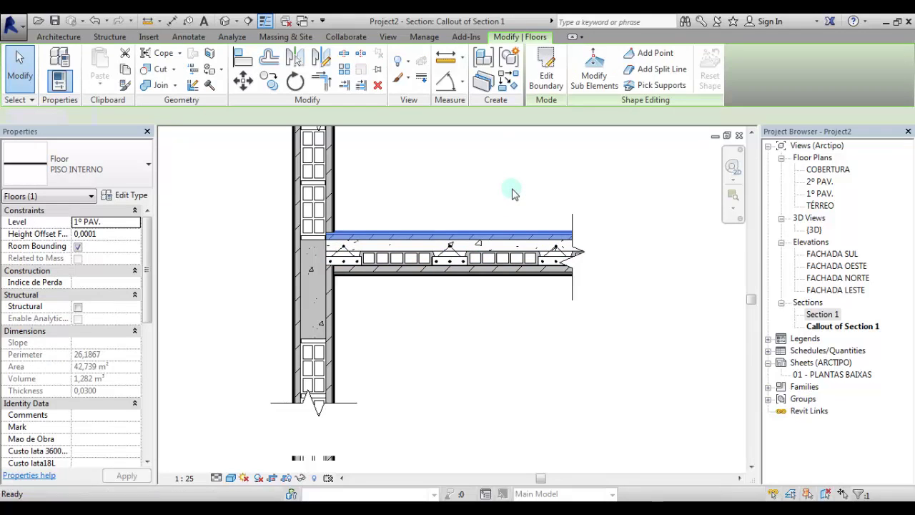
left_click(514, 193)
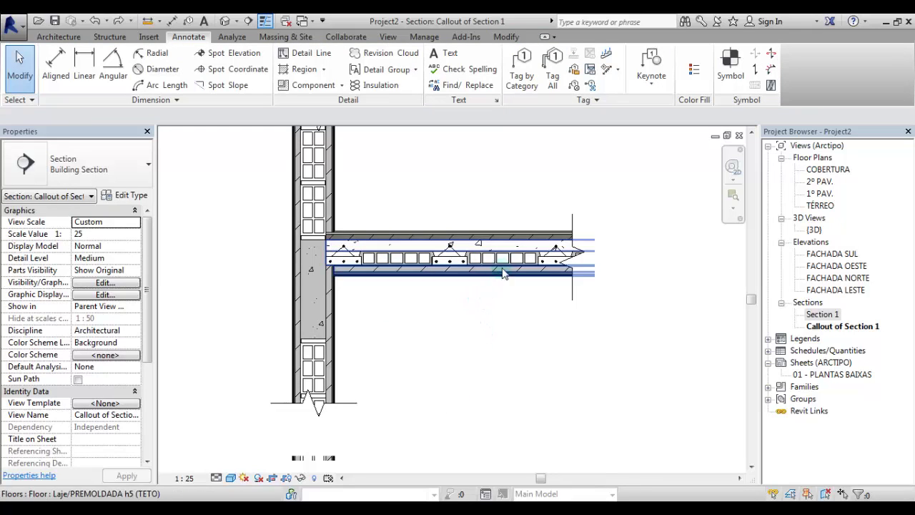
- Change the structural floor slab's type to Laje/PREMOLDADA h10
left_click(505, 279)
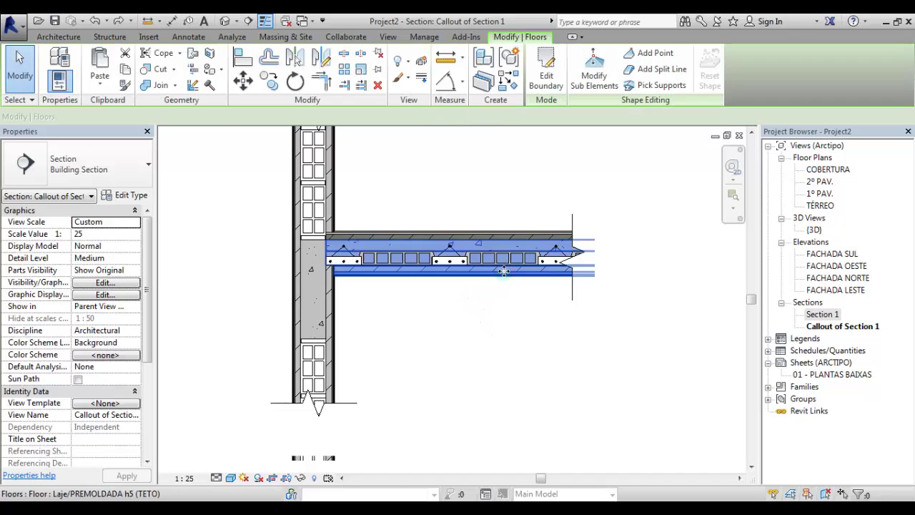
left_click(138, 176)
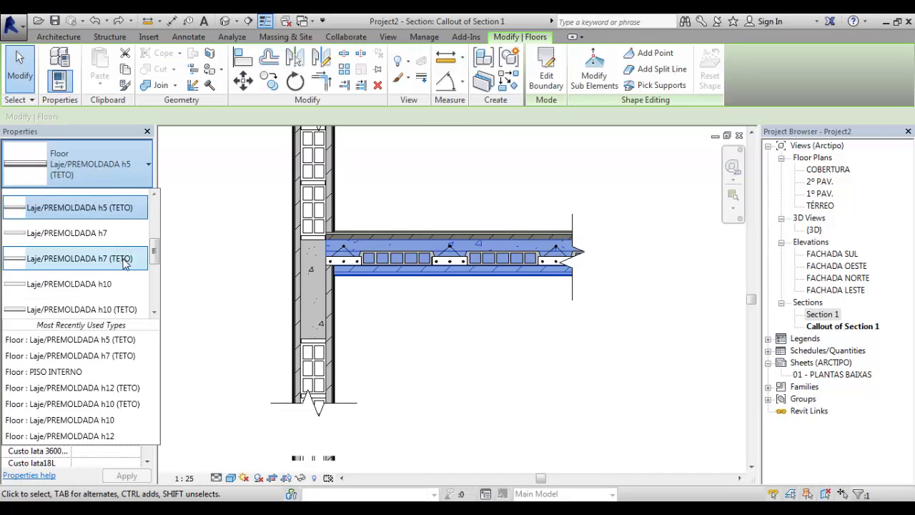
left_click(429, 339)
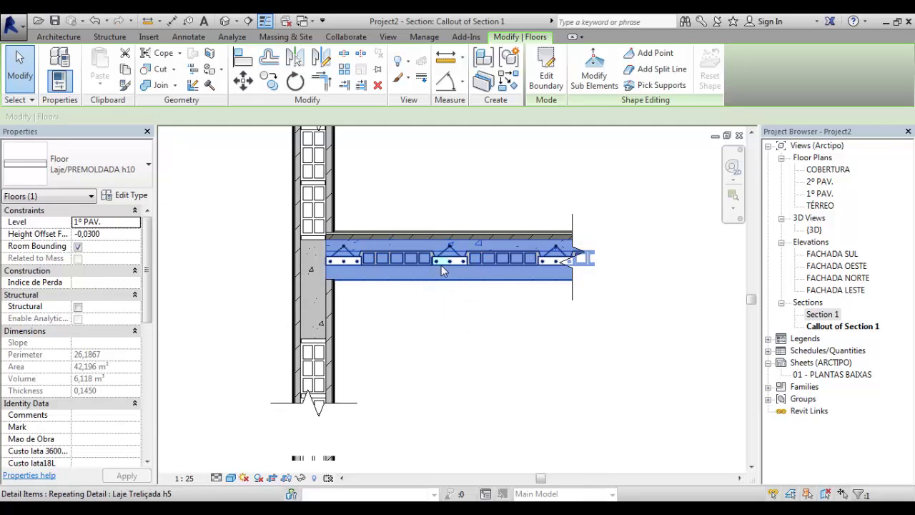
- Change the repeating joist detail to Laje Treliçada h10 and nudge it down so its blocks fit beneath the concrete topping
left_click(441, 284)
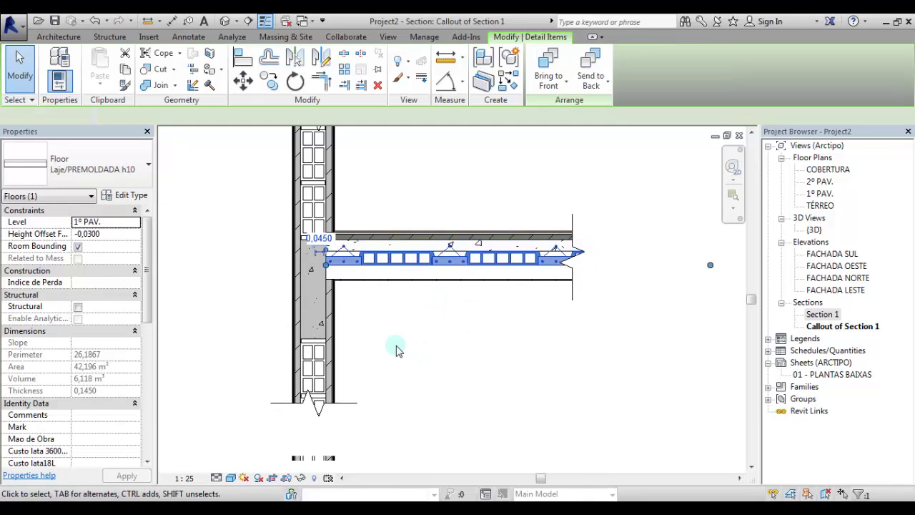
left_click(118, 170)
left_click(114, 256)
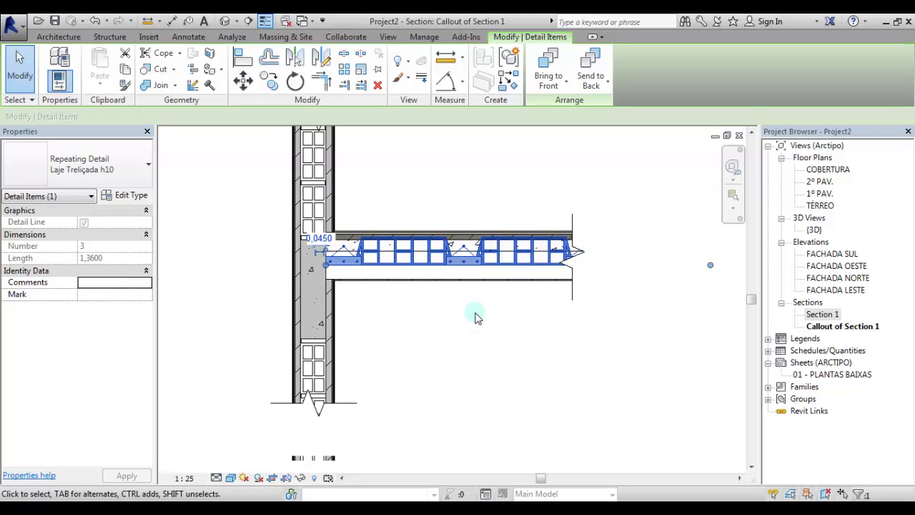
key("Down")
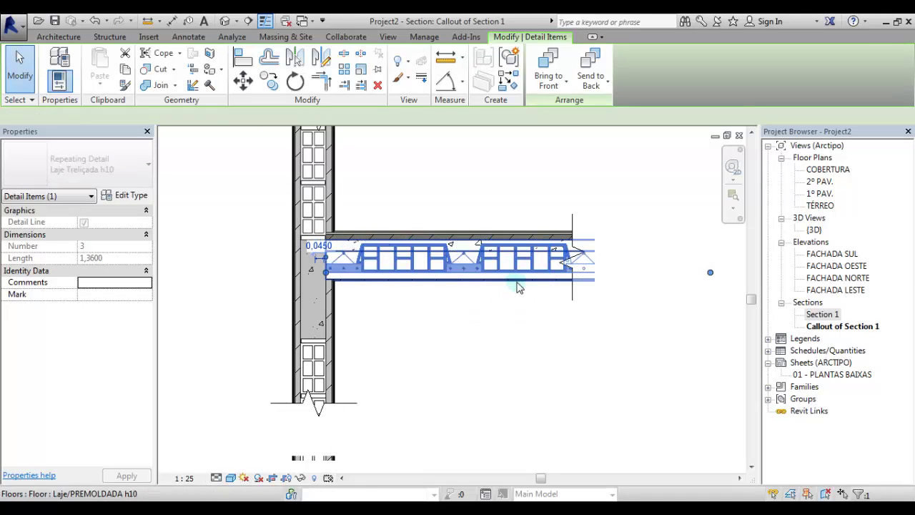
scroll(517, 289, "up", 3)
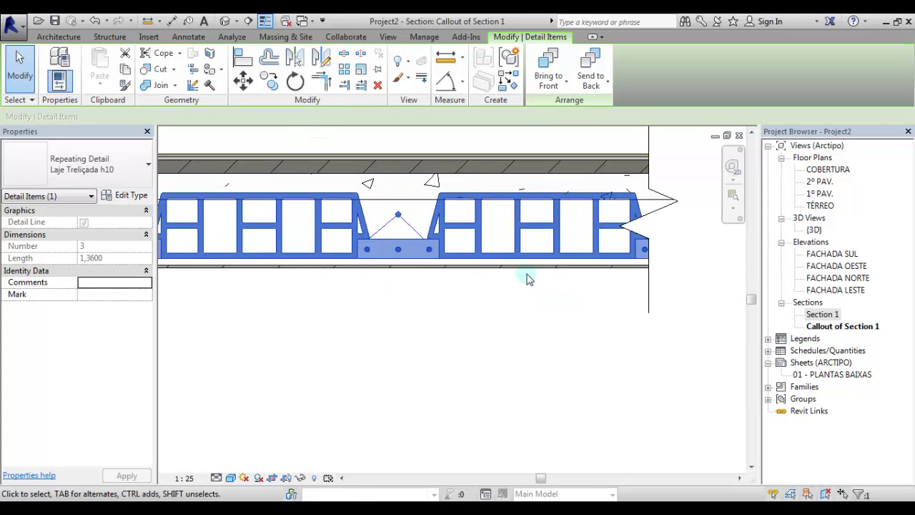
key("Down")
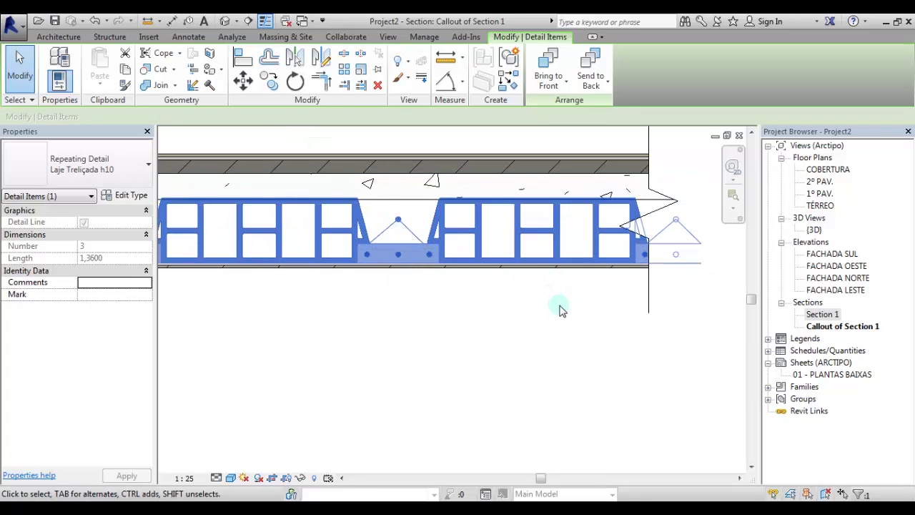
scroll(605, 310, "down", 3)
key("Escape")
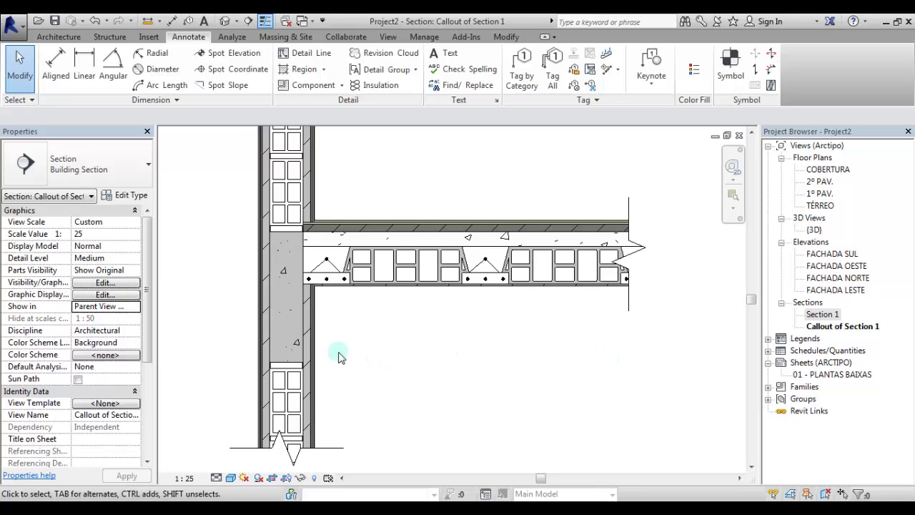
- Change the structural floor slab's type to Laje/PREMOLDADA h10 (TETO) to include the ceiling layers
scroll(363, 351, "down", 2)
scroll(368, 346, "up", 3)
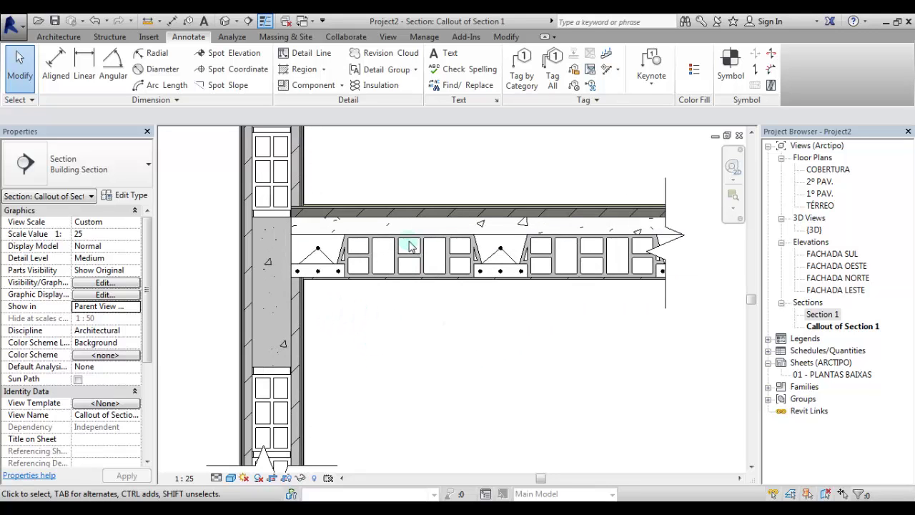
left_click(350, 233)
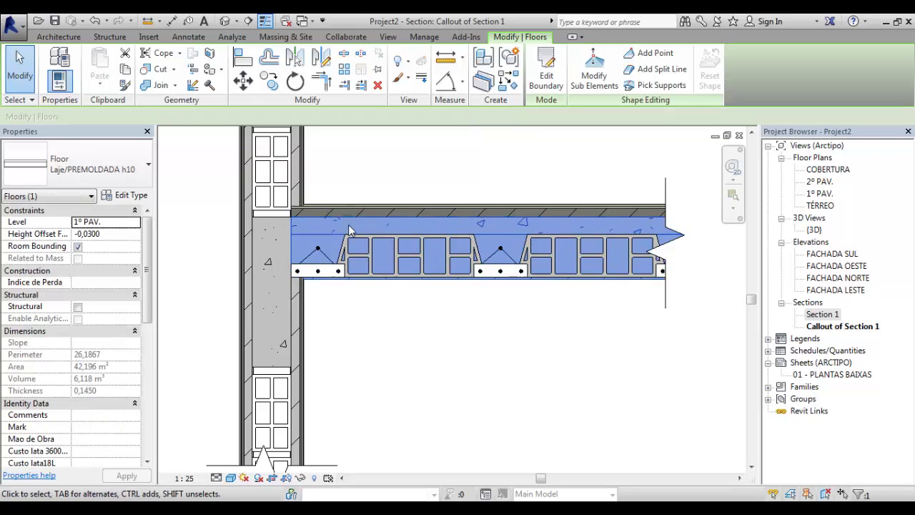
left_click(134, 179)
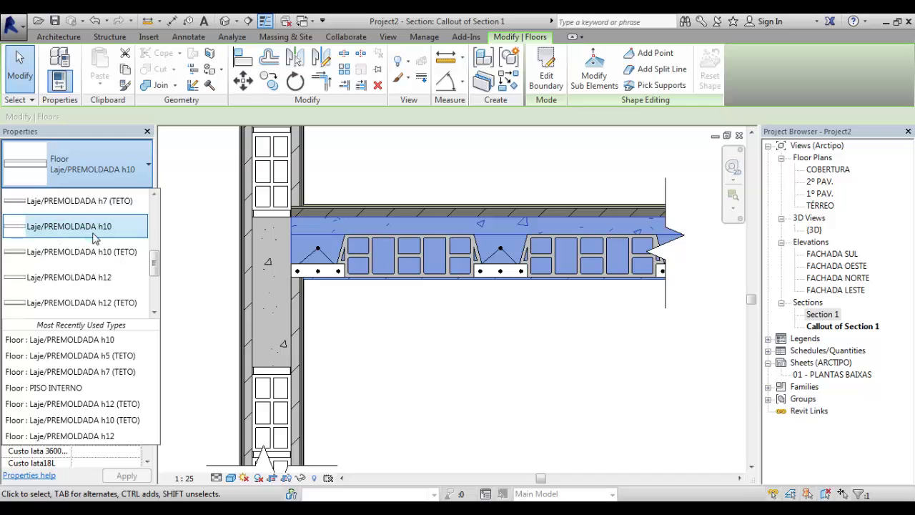
left_click(95, 257)
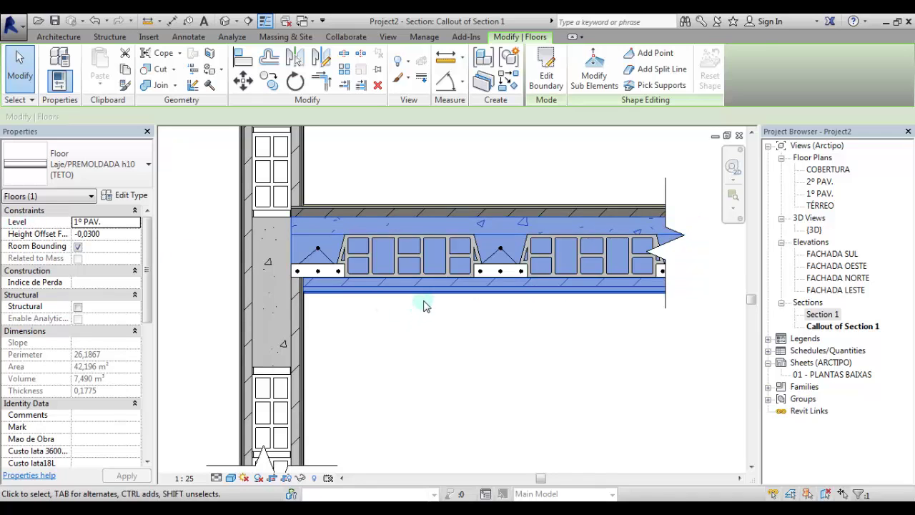
left_click(446, 360)
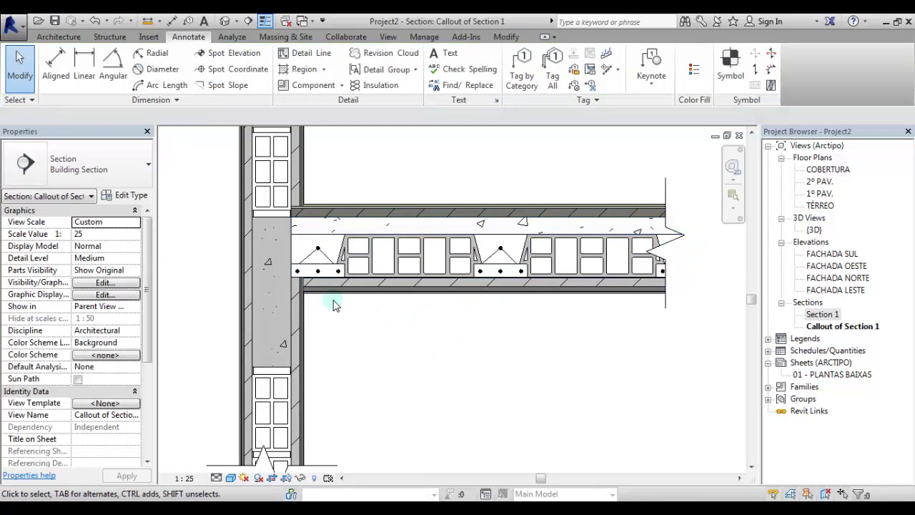
- Add an aligned dimension for the floor's total thickness, from finish surface to ceiling underside, placed beyond the slab's break line
scroll(363, 300, "down", 1)
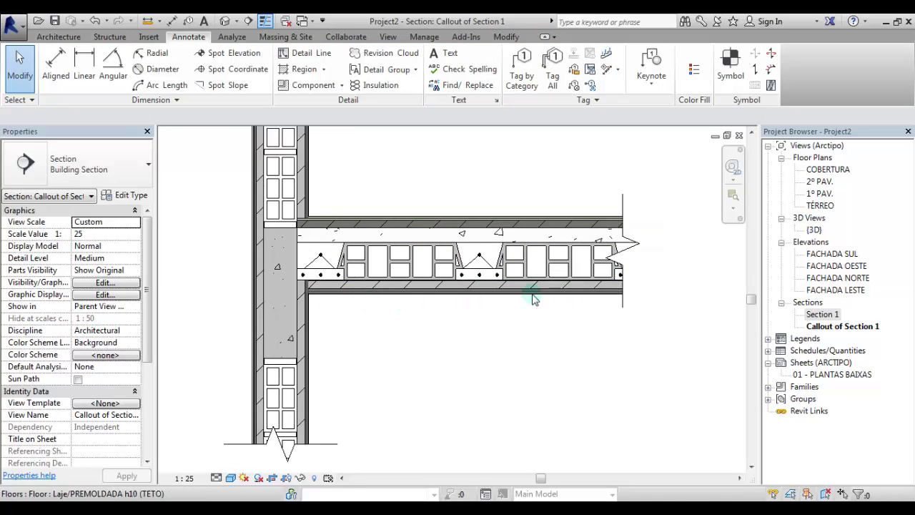
scroll(540, 361, "down", 2)
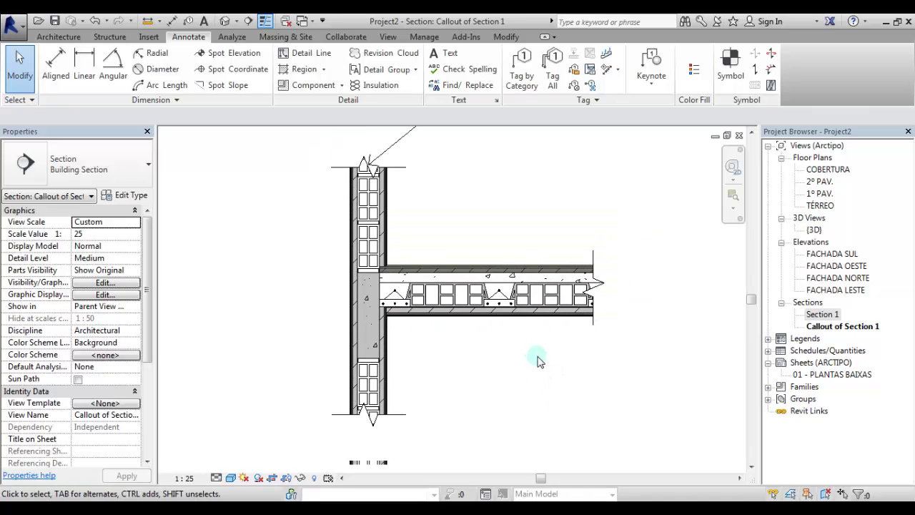
left_click(537, 317)
left_click(529, 357)
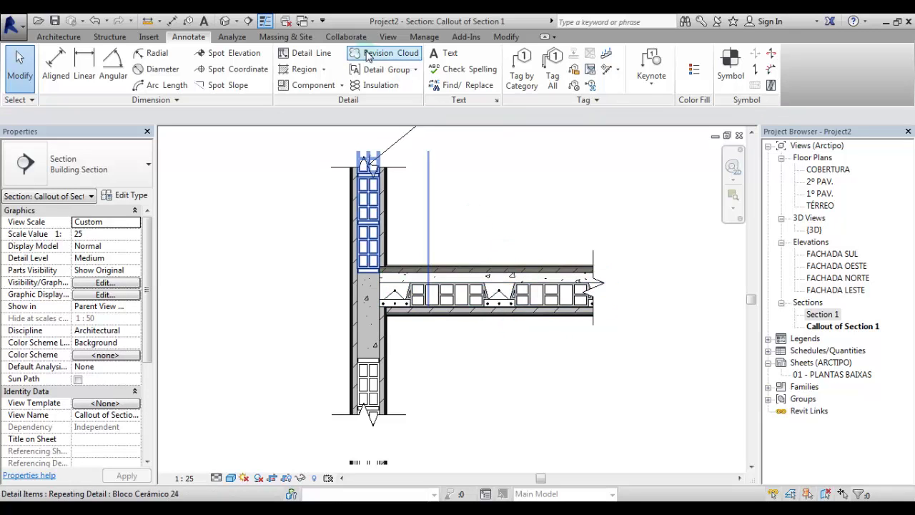
left_click(172, 25)
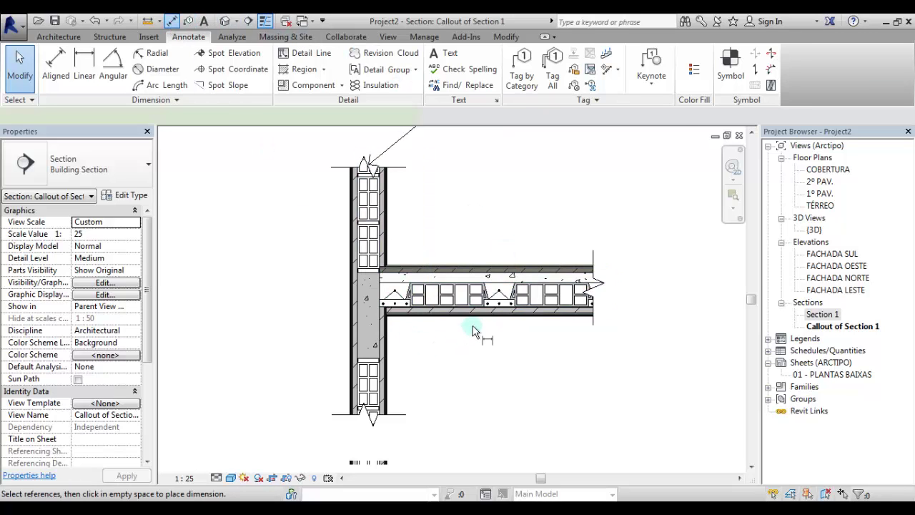
left_click(496, 267)
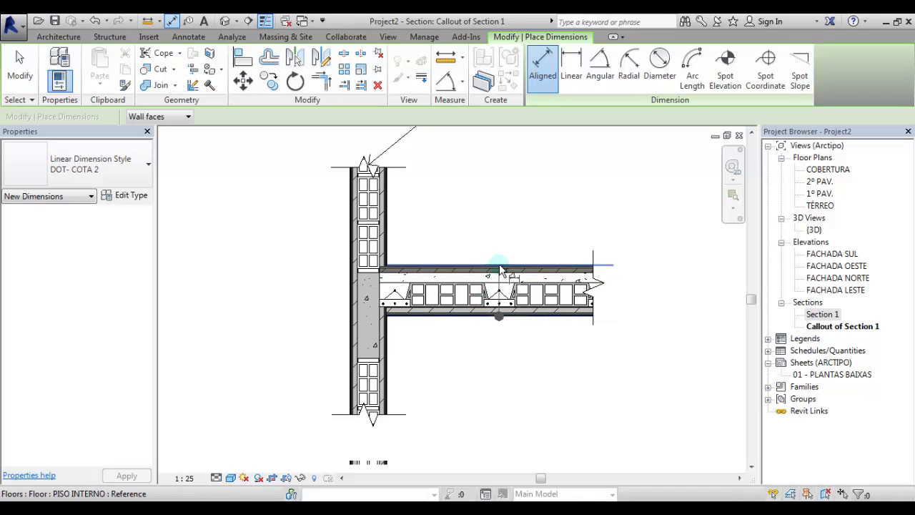
left_click(494, 315)
left_click(674, 316)
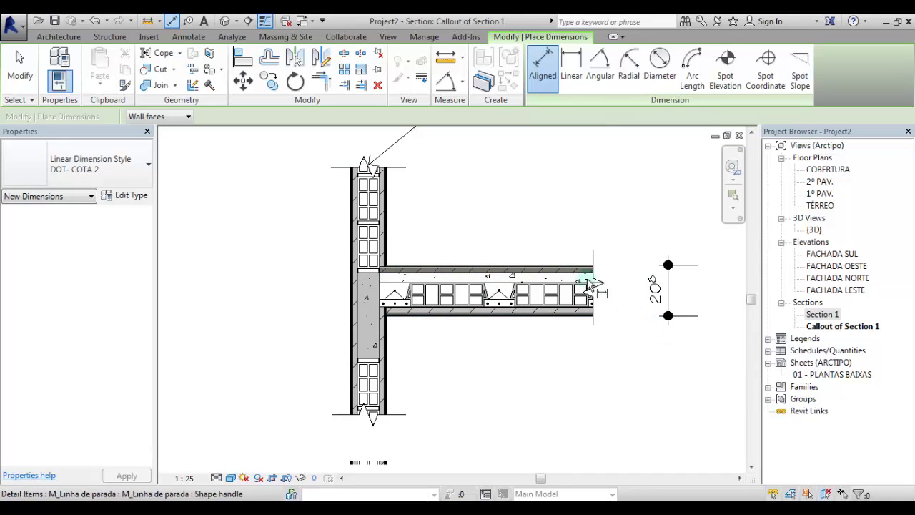
scroll(537, 321, "down", 1)
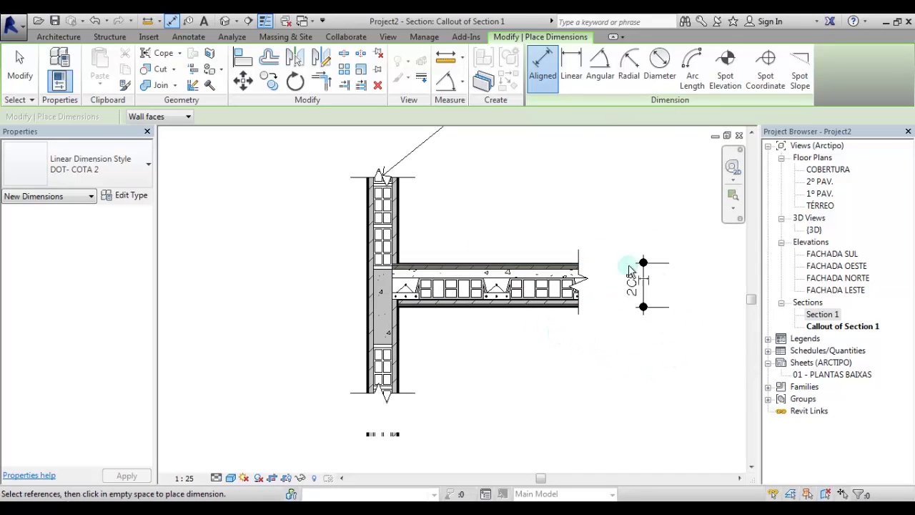
left_click(535, 281)
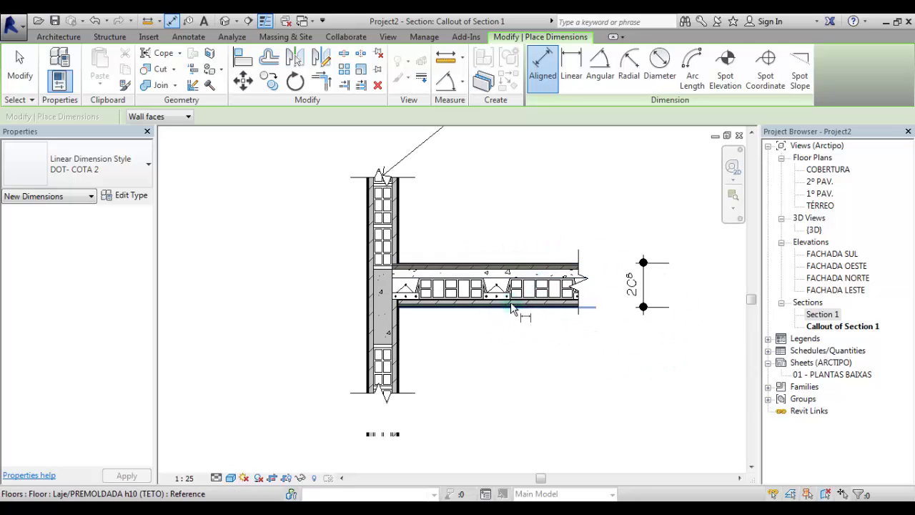
left_click(354, 315)
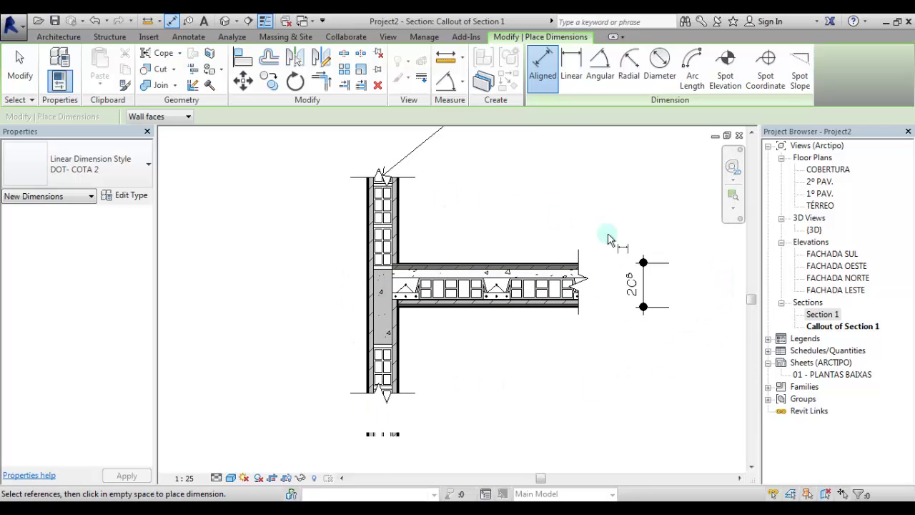
scroll(431, 437, "up", 2)
scroll(351, 424, "down", 2)
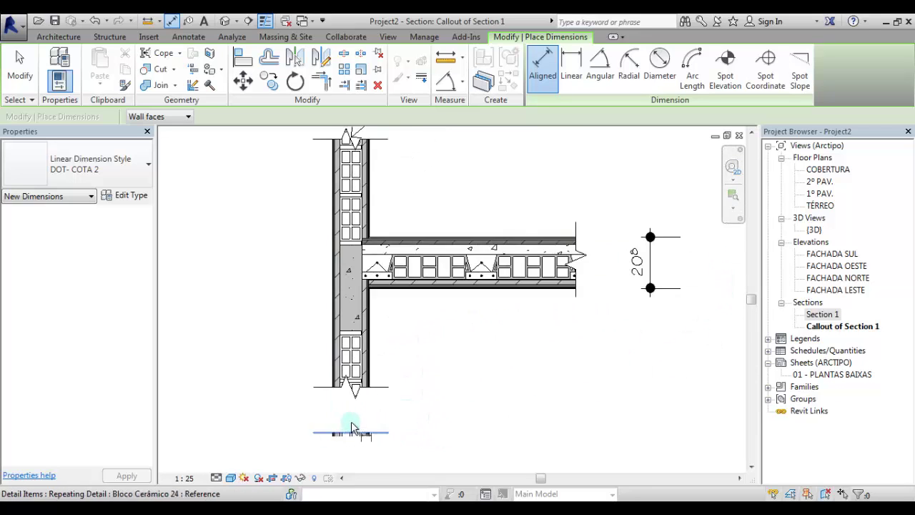
- End dimensioning and nudge the break line at the wall's lower end slightly down
key("Escape")
key("Escape")
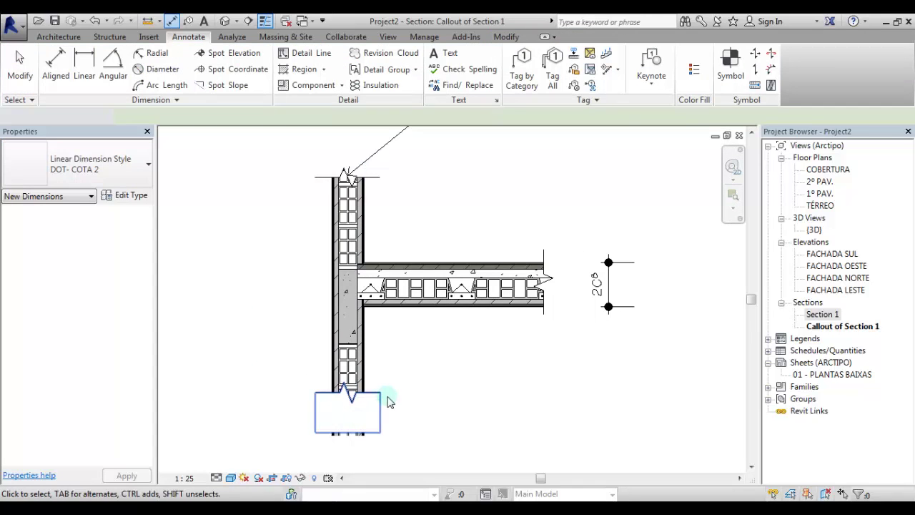
left_click(455, 421)
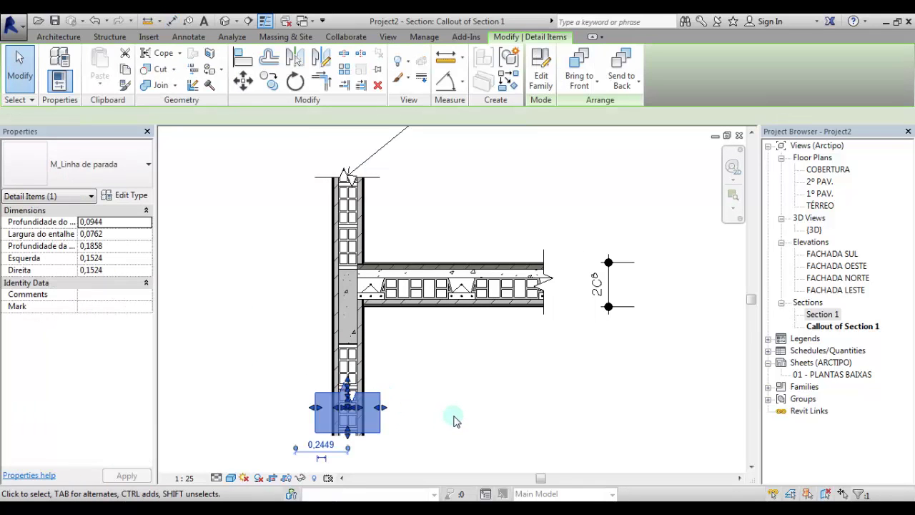
key("Down")
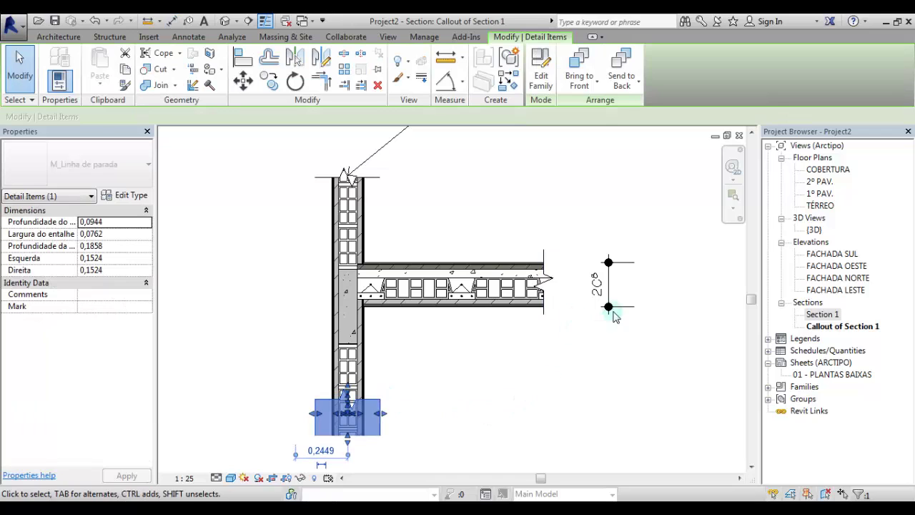
left_click(539, 404)
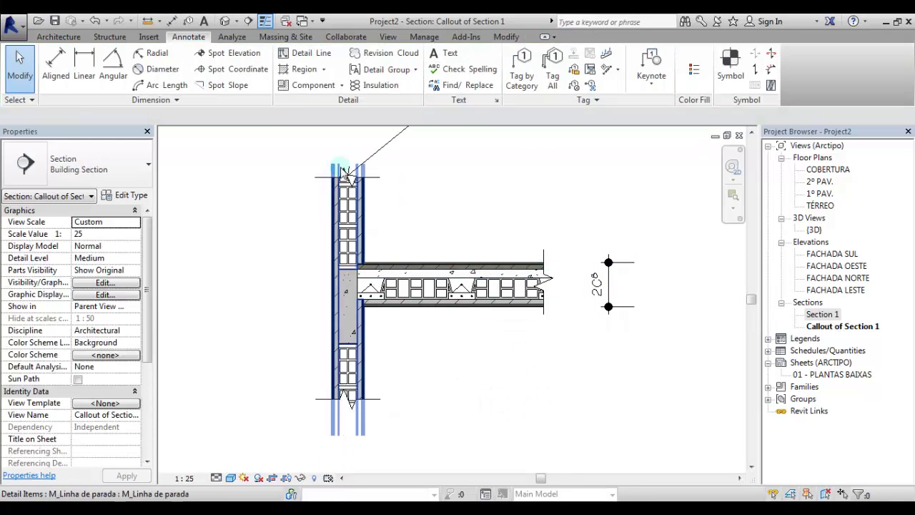
- Move the material tag's leader end from the upper break line down onto the wall beside the ceramic blocks
left_click(372, 163)
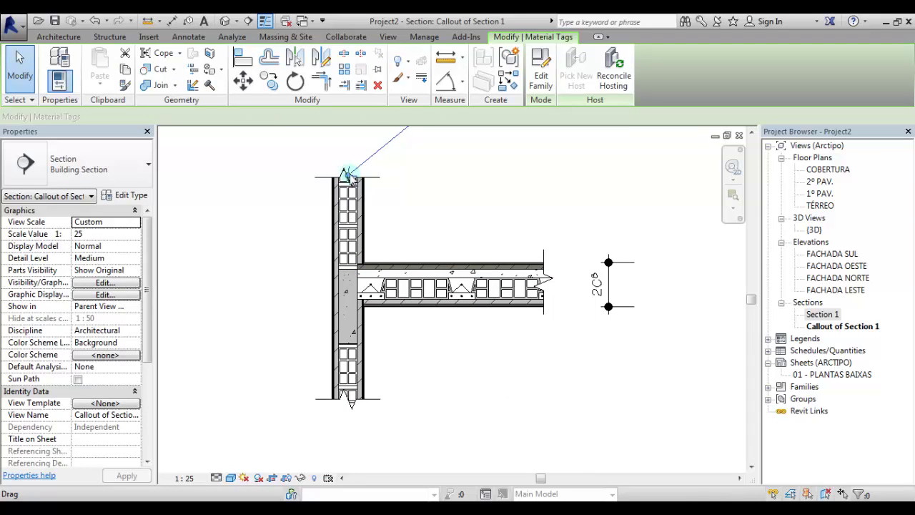
left_click_drag(350, 179, 363, 205)
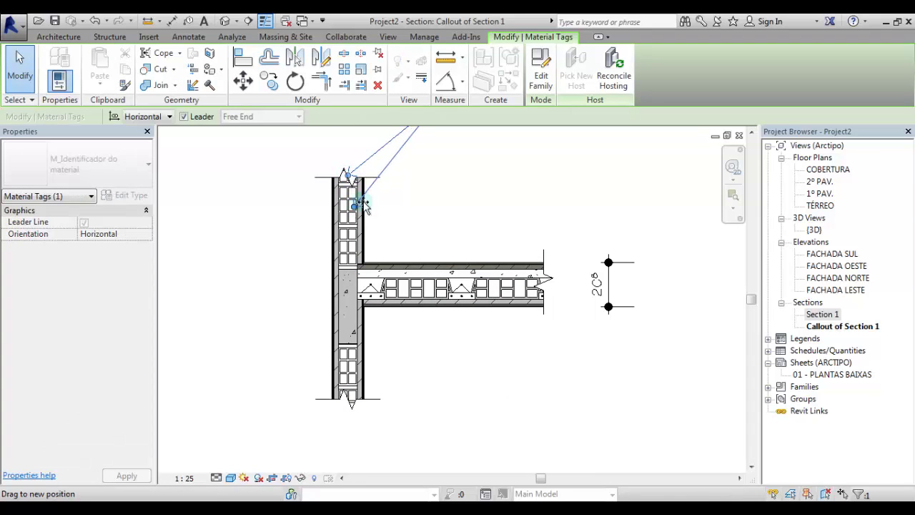
left_click(272, 262)
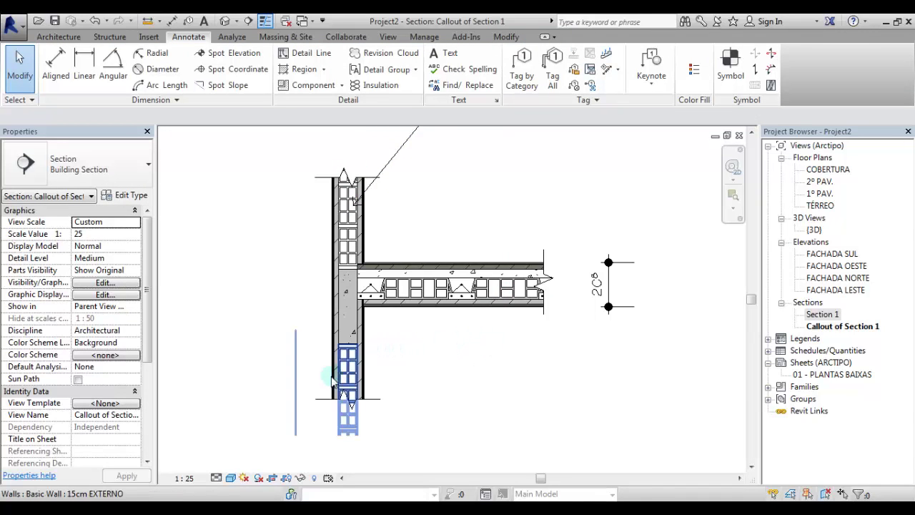
scroll(370, 349, "up", 3)
scroll(369, 346, "up", 1)
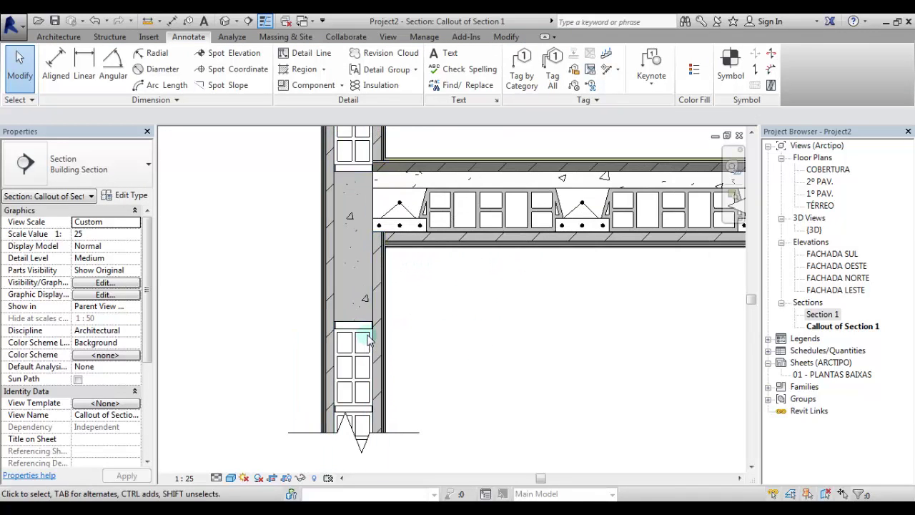
left_click(368, 332)
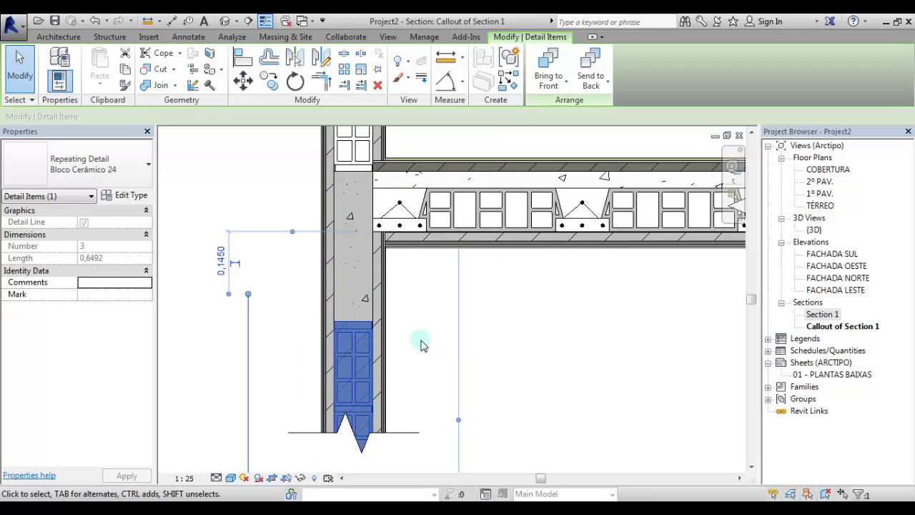
left_click(483, 332)
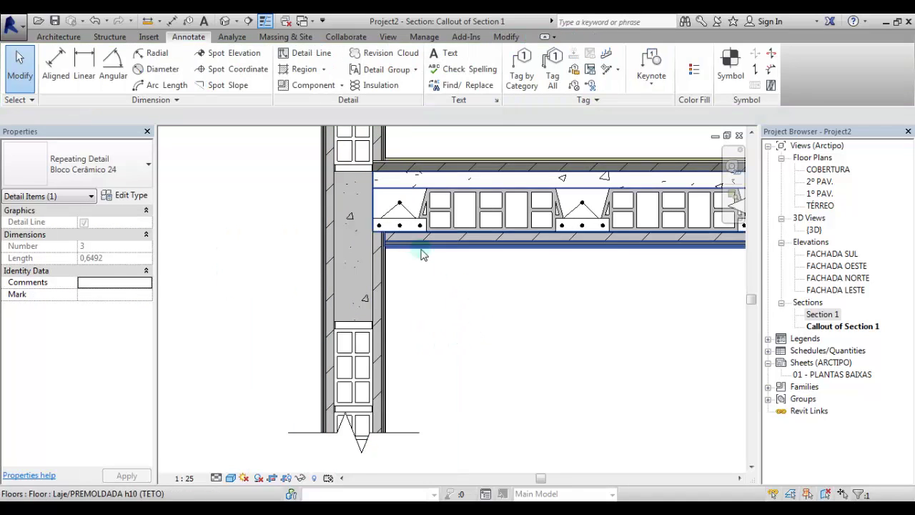
scroll(428, 315, "down", 2)
left_click(449, 311)
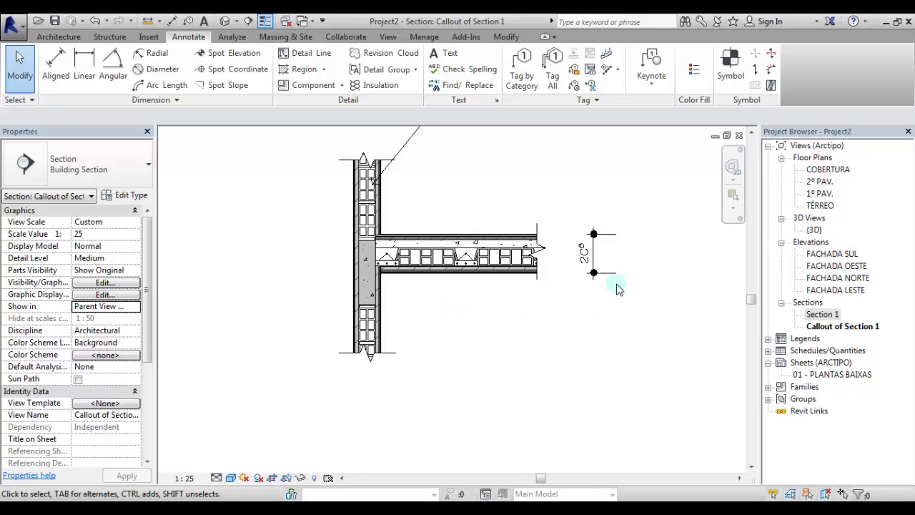
- Delete the floor's total thickness dimension placed beyond the slab's break line
left_click(594, 275)
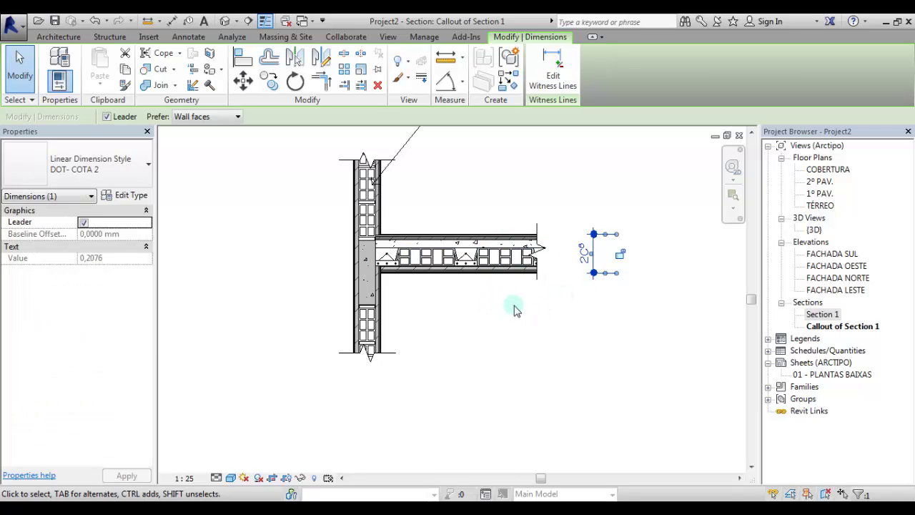
key("Delete")
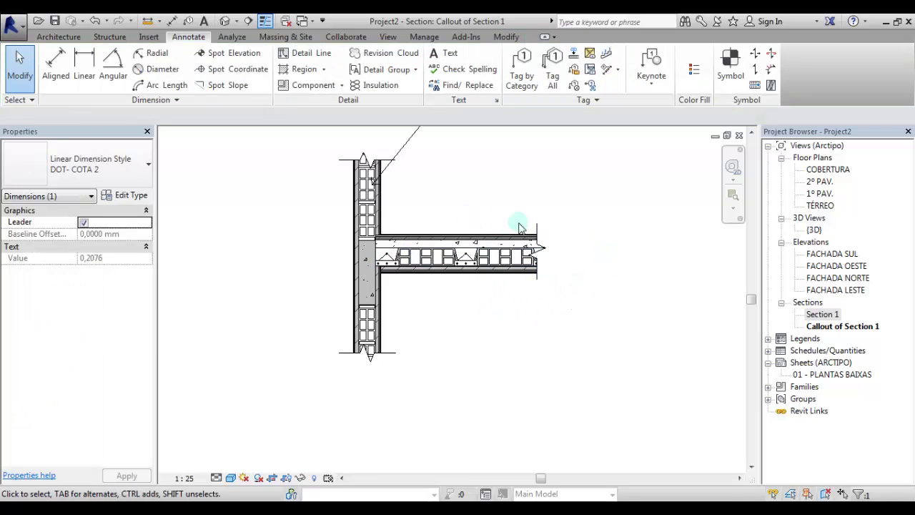
scroll(354, 143, "up", 3)
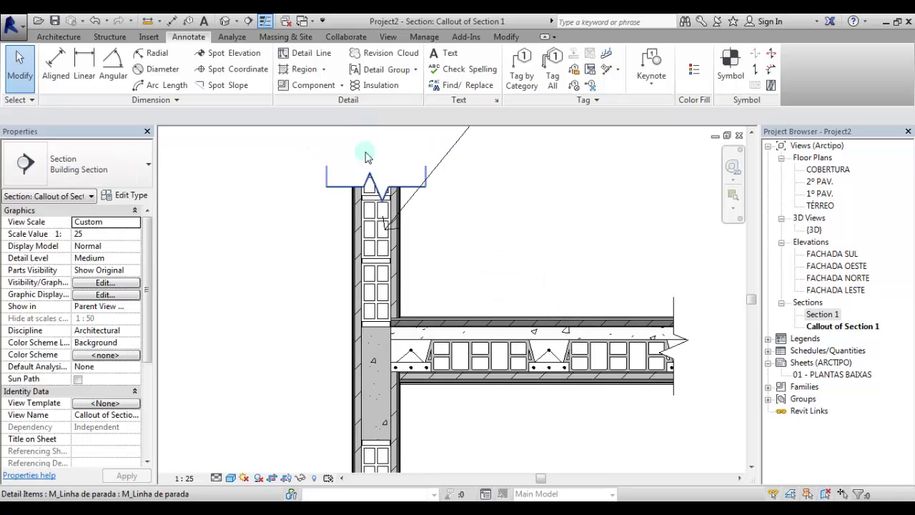
scroll(365, 156, "down", 4)
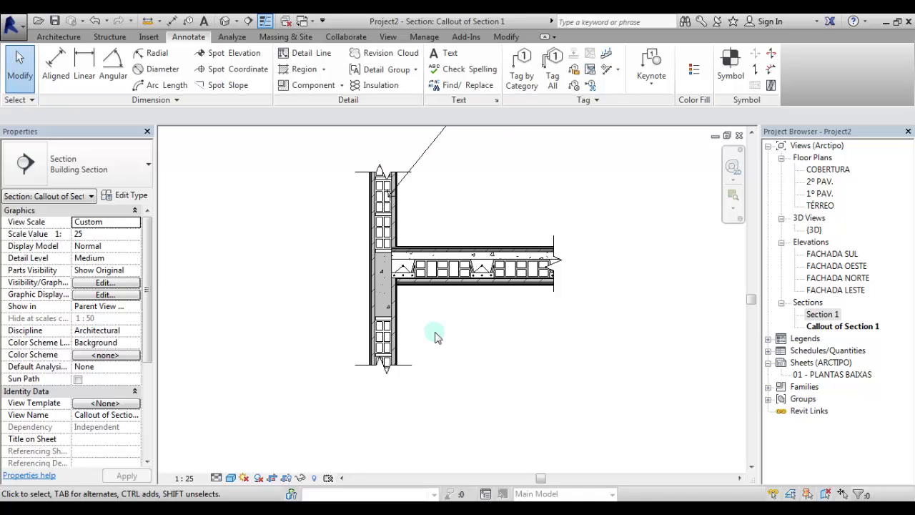
scroll(501, 300, "up", 1)
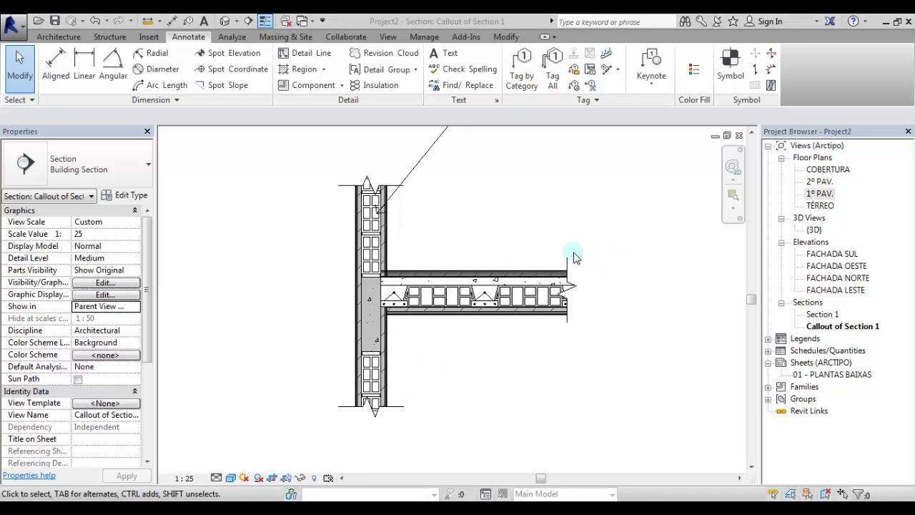
- Place a spot elevation of type NÍVEL CORTE on the finished top surface of the PISO INTERNO floor
left_click(227, 53)
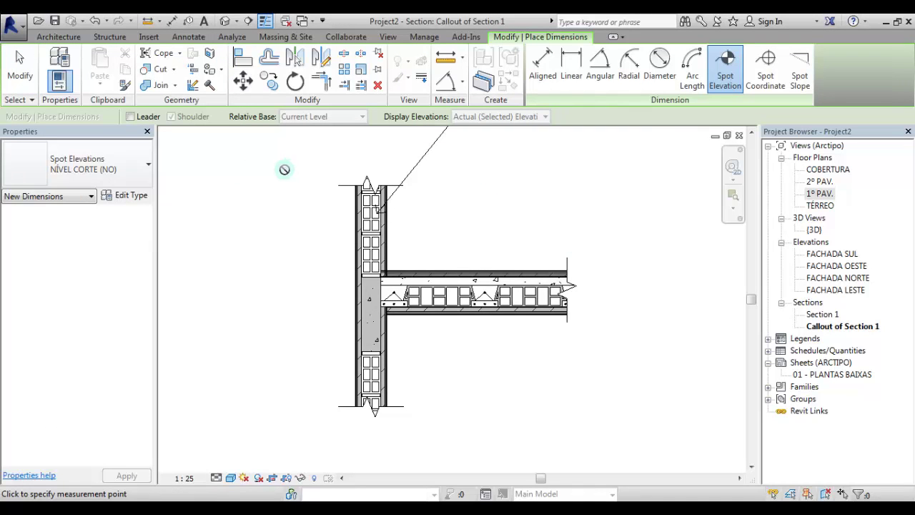
left_click(132, 171)
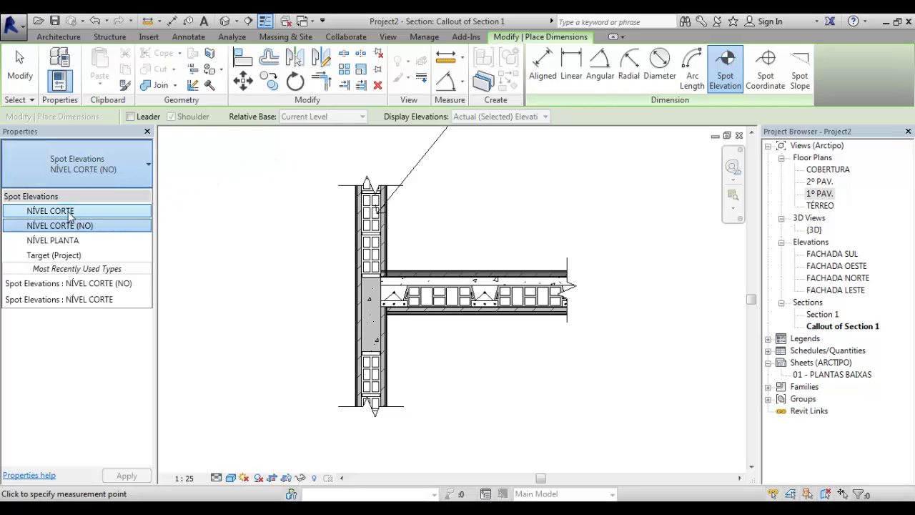
left_click(70, 212)
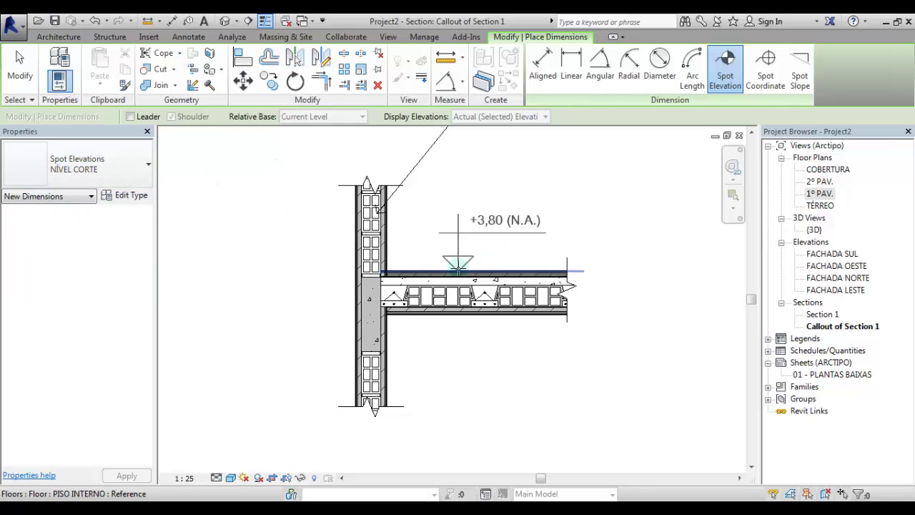
left_click(457, 266)
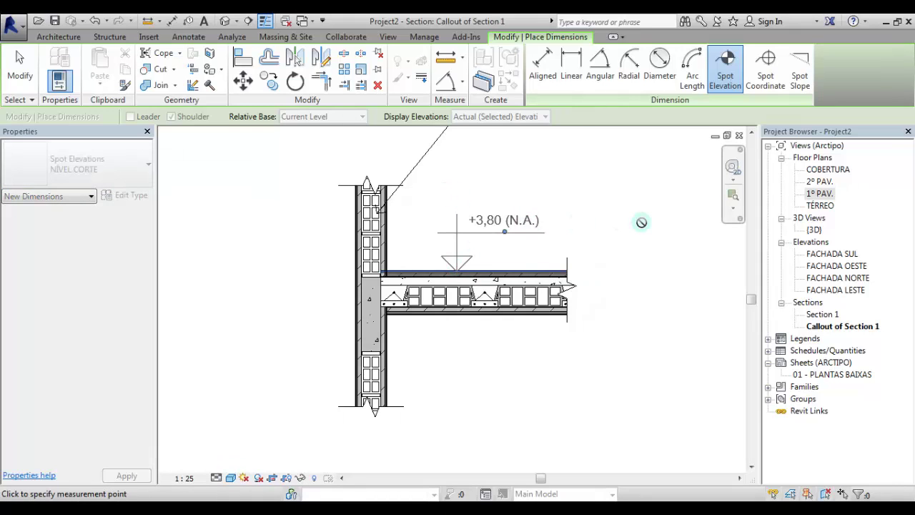
- Add a NÍVEL CORTE (NO) spot elevation at the PISO INTERNO floor's underside, aligned with the finish-level marker, and move its text below the horizontal line
left_click(79, 166)
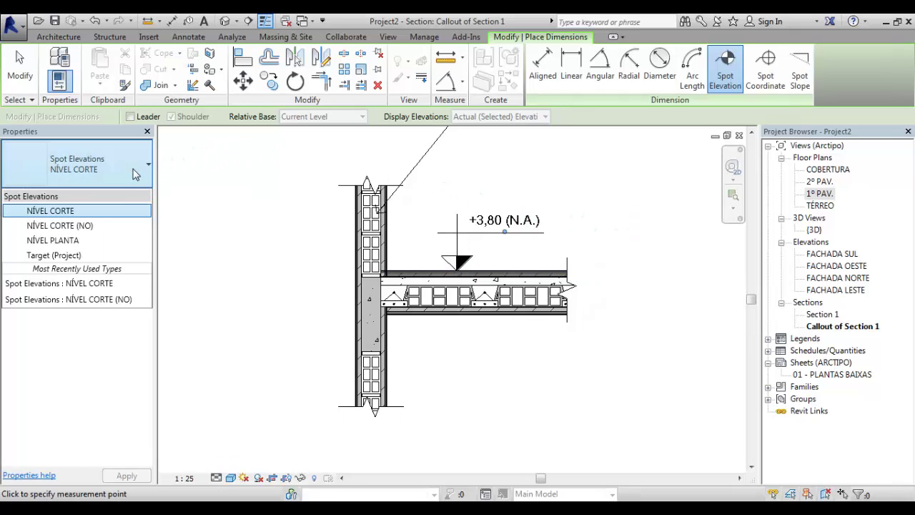
left_click(75, 226)
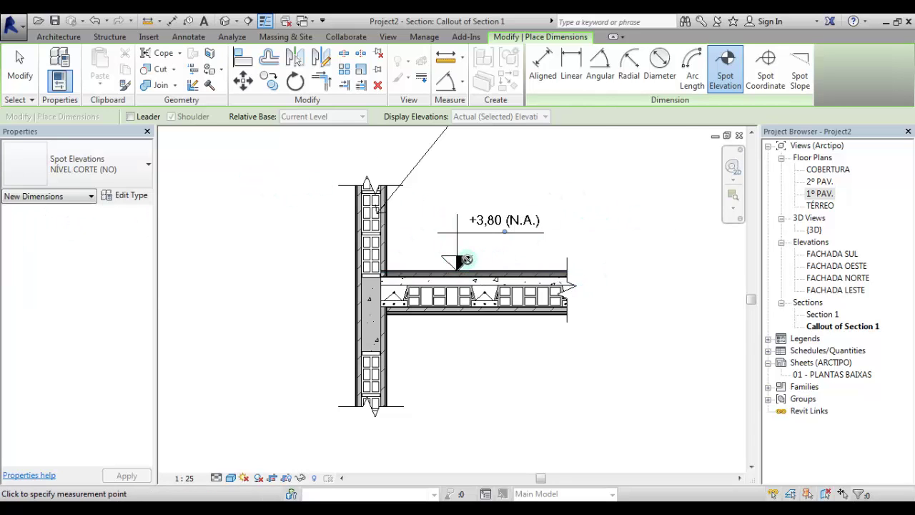
scroll(468, 259, "up", 4)
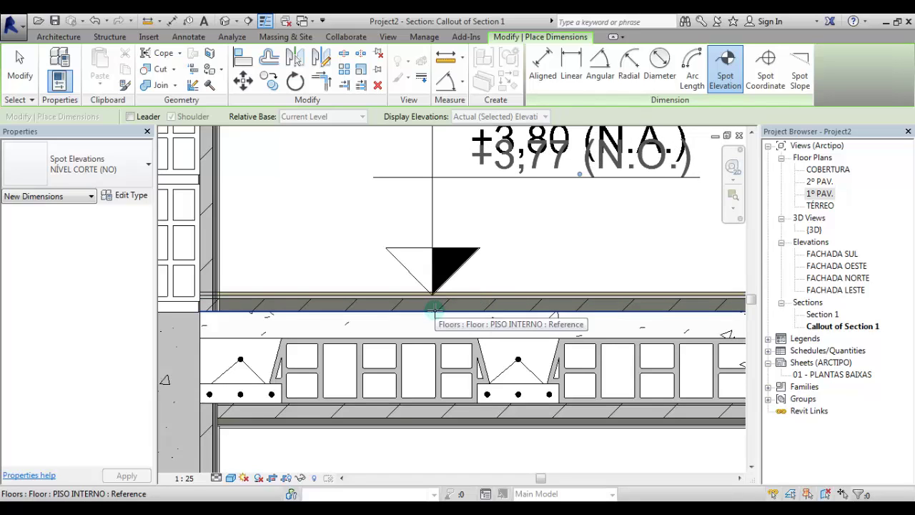
left_click(369, 196)
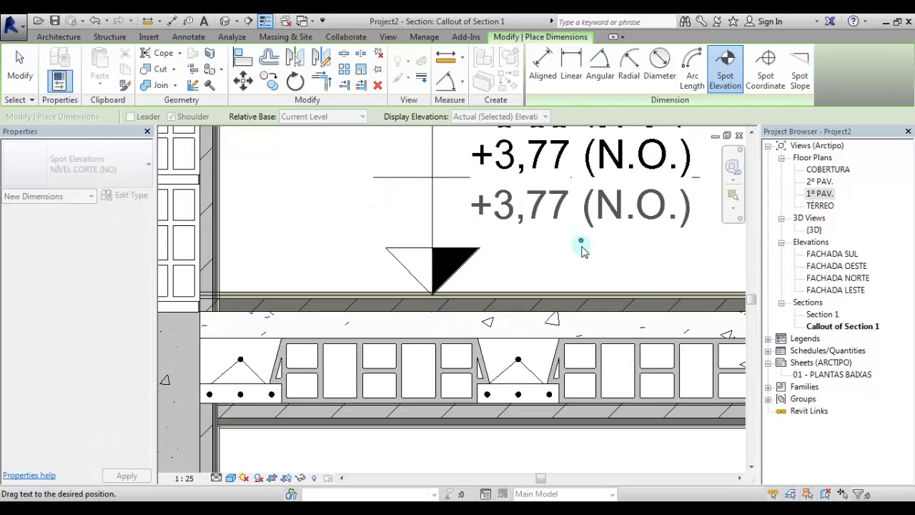
left_click(581, 250)
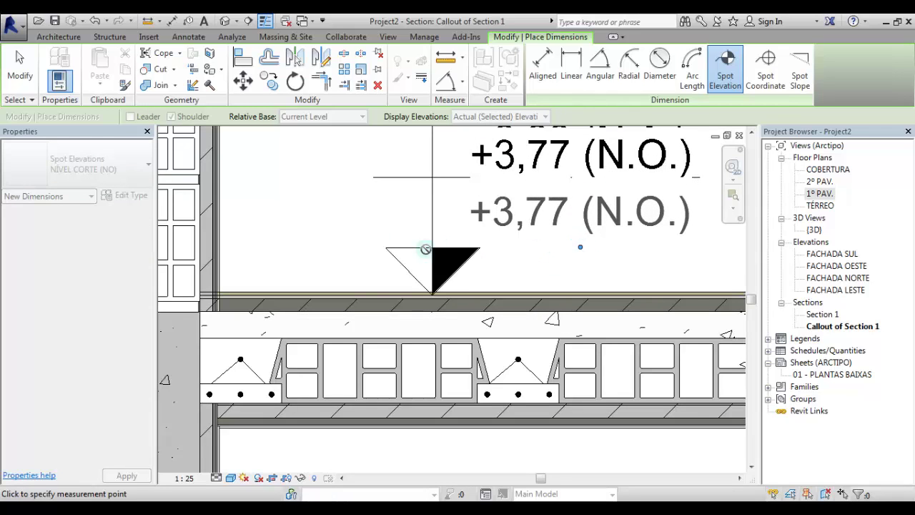
scroll(392, 236, "down", 1)
scroll(544, 207, "down", 2)
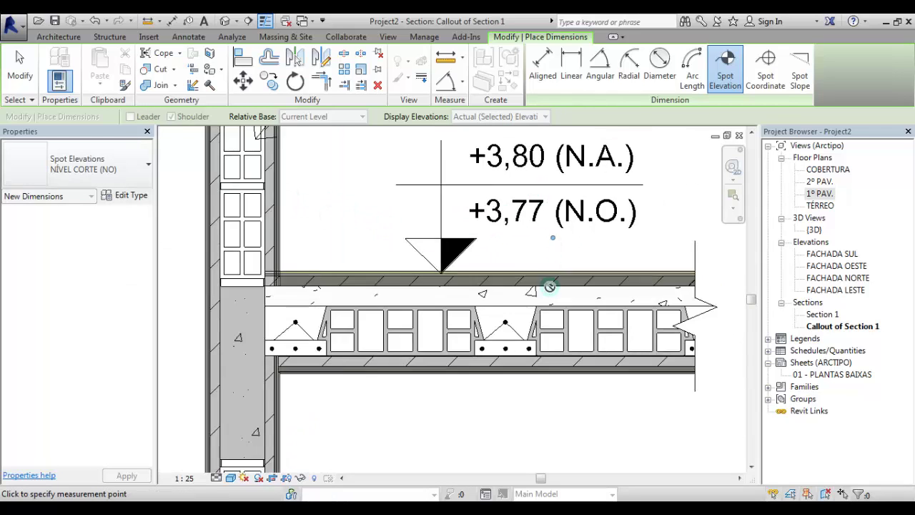
left_click(20, 68)
scroll(544, 218, "down", 3)
scroll(639, 281, "up", 2)
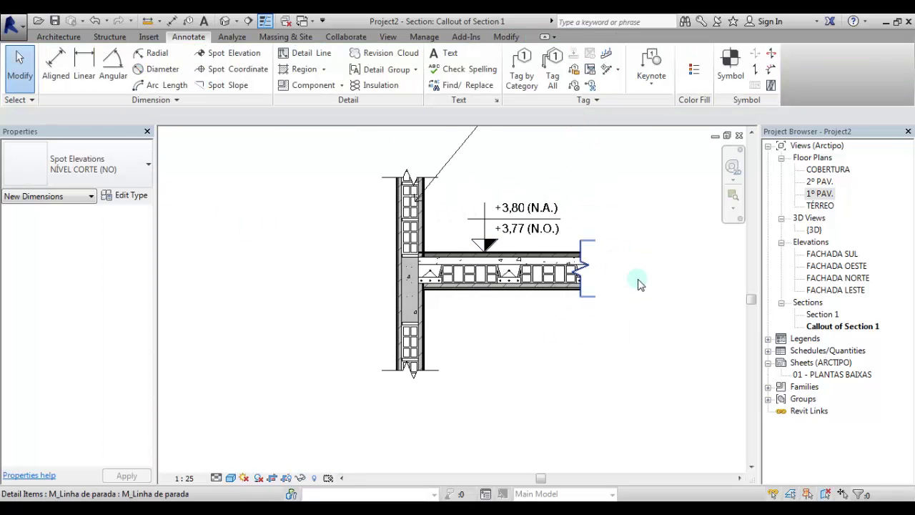
scroll(588, 212, "up", 2)
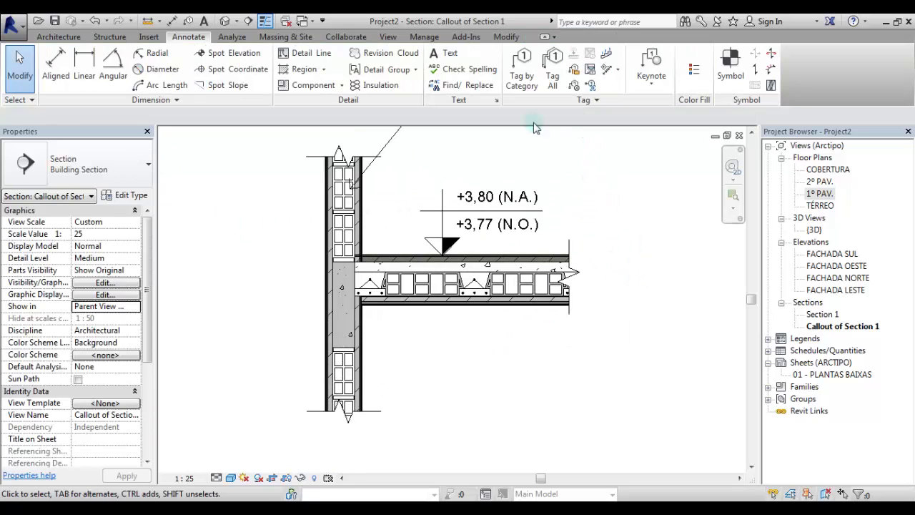